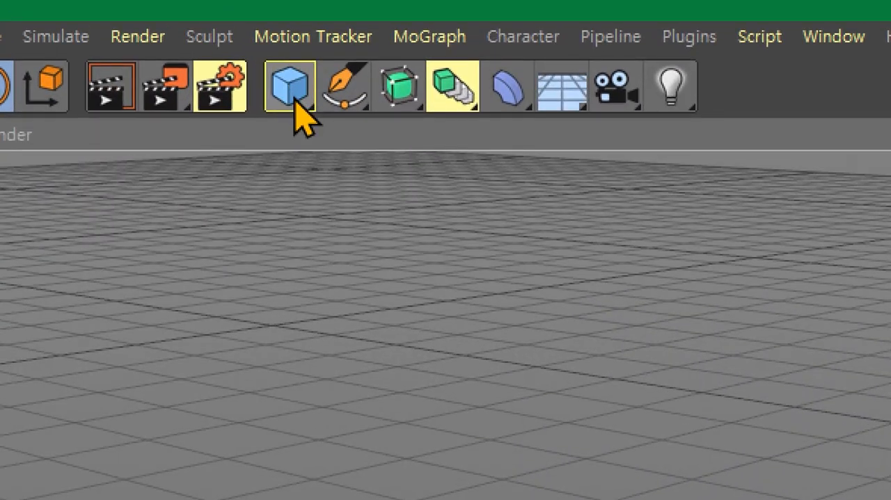
- Add a Cube primitive to the empty scene
click(294, 99)
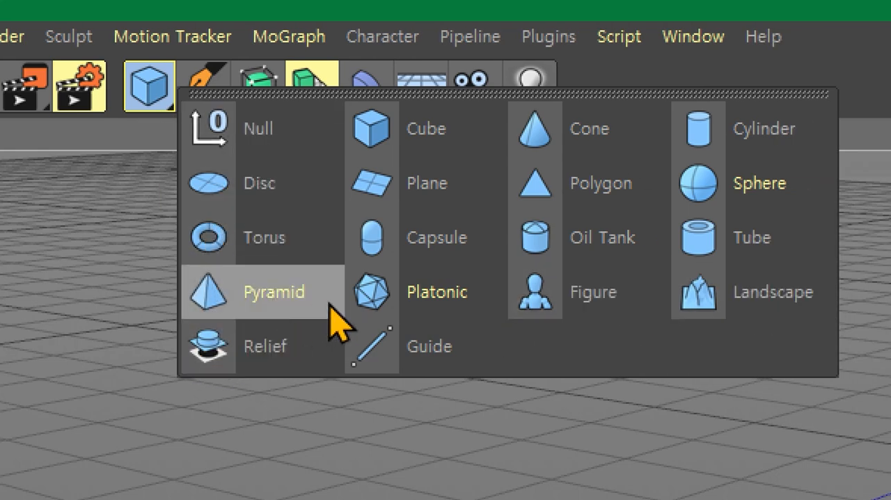
click(440, 145)
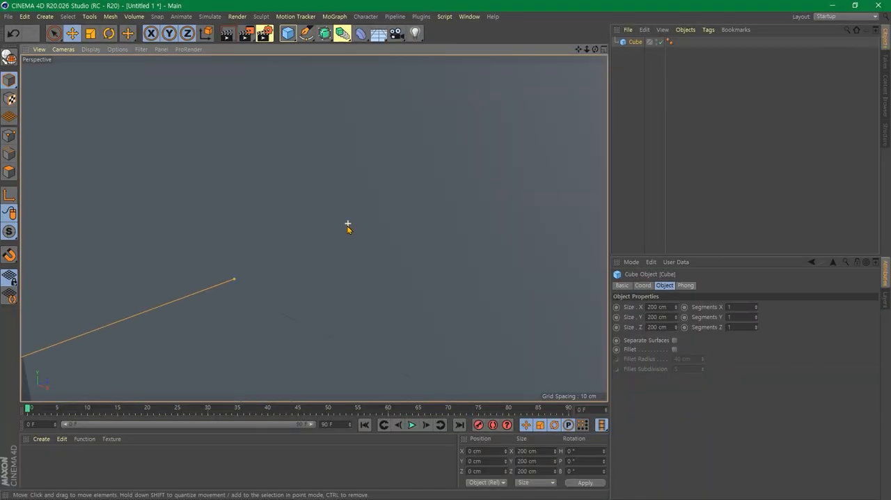
scroll(348, 226, down, 10)
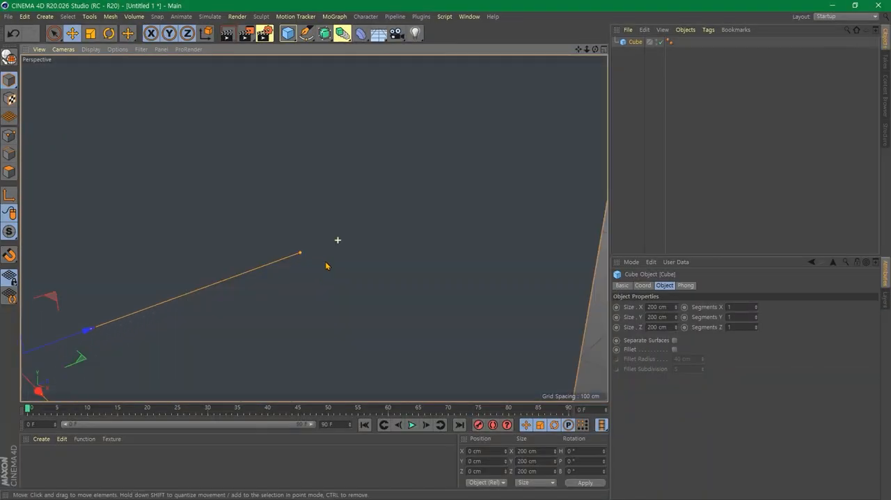
scroll(320, 282, down, 4)
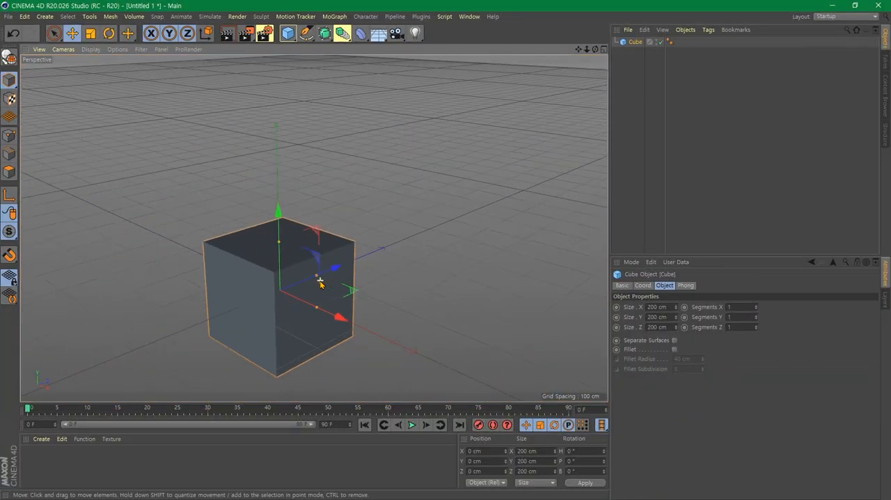
- Inspect the cube in the four-view layout and return to the full perspective view
middle_click(406, 280)
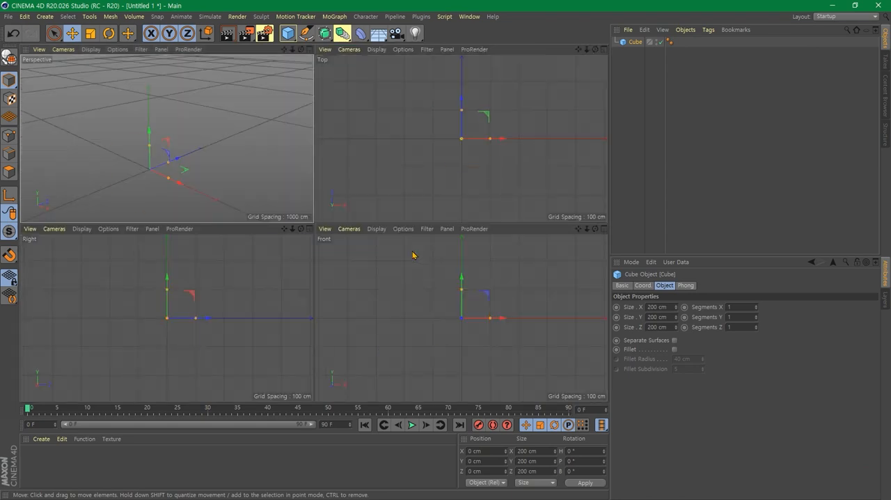
middle_click(216, 139)
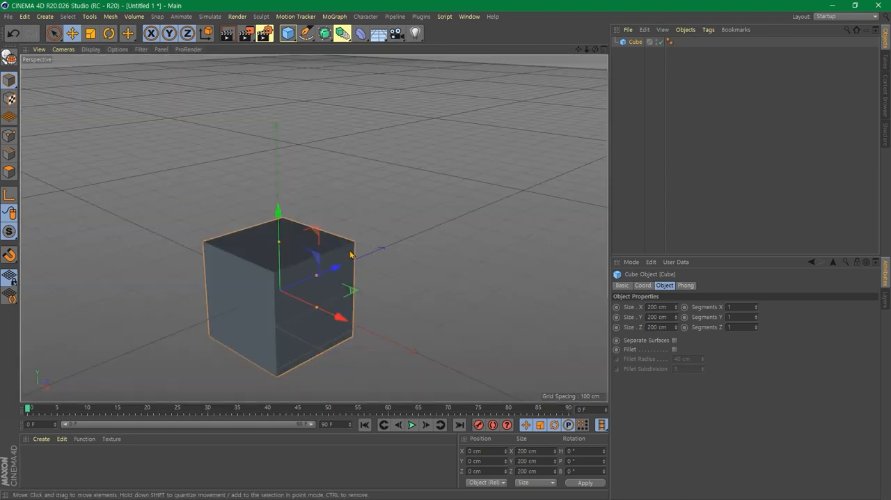
middle_click(370, 197)
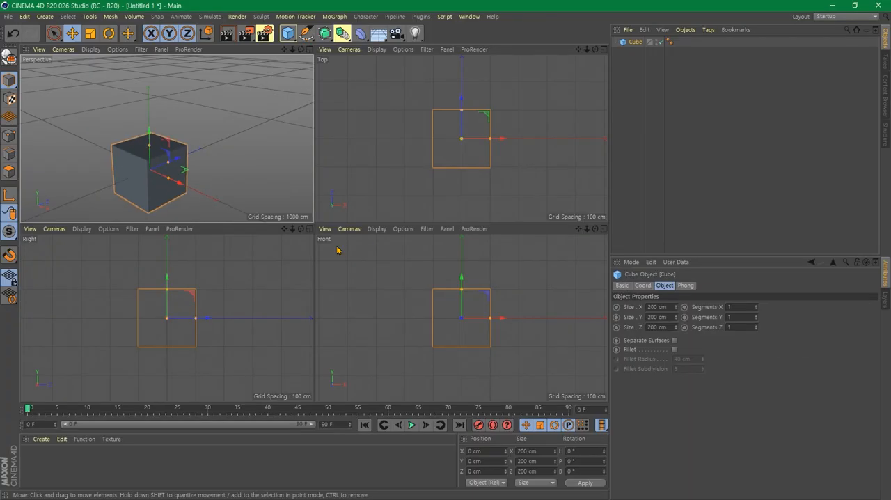
middle_click(241, 158)
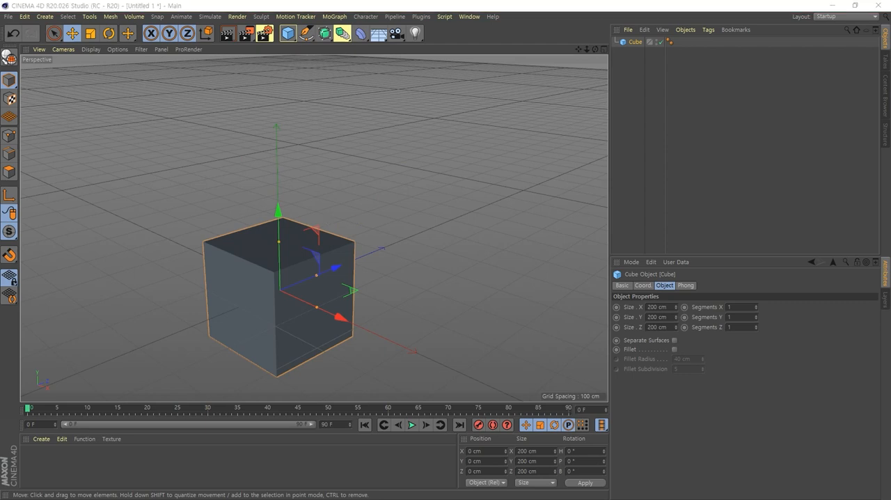
- Deselect the cube, select it again in the viewport, and clear the selection
scroll(183, 269, down, 5)
click(253, 200)
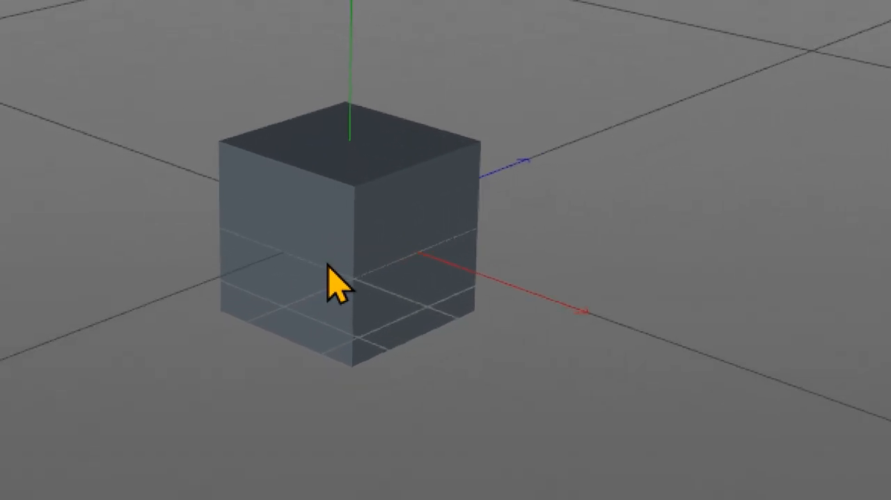
click(337, 284)
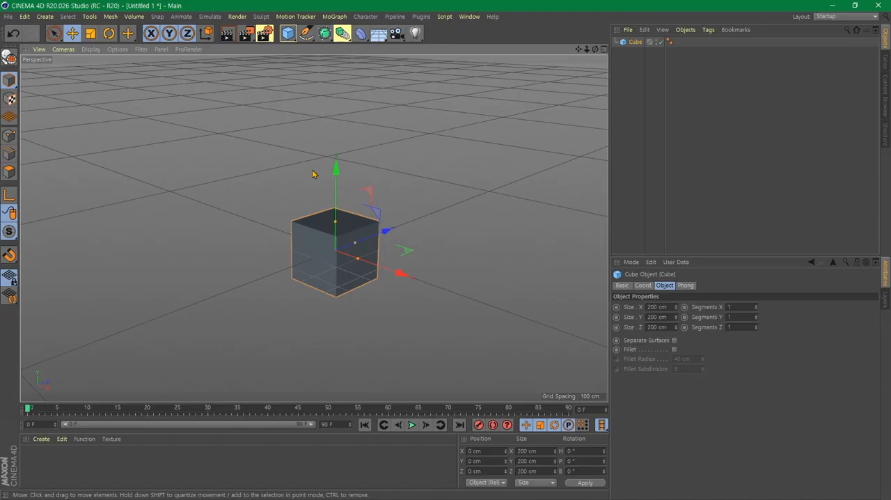
click(313, 171)
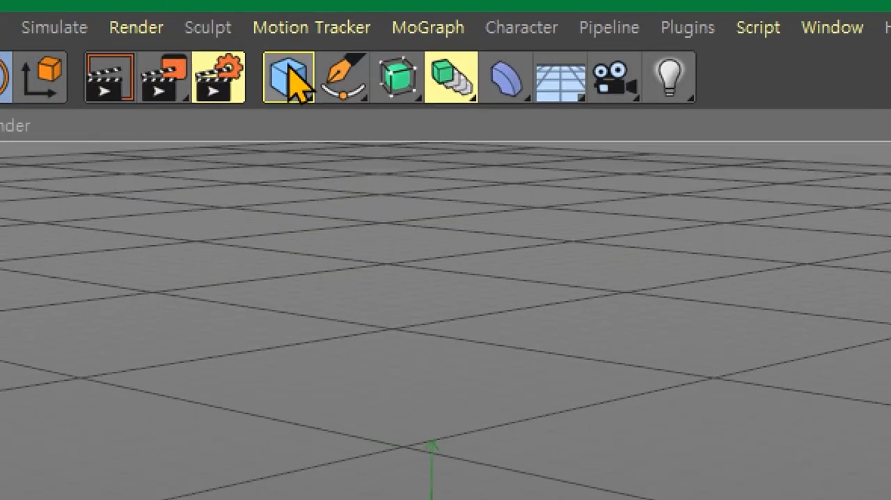
- Add a Figure primitive to the scene and clear the selection
click(288, 33)
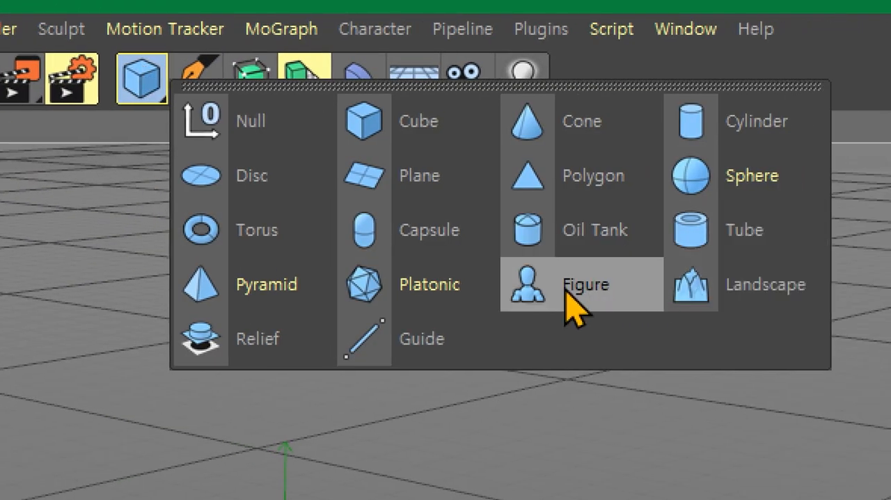
click(607, 299)
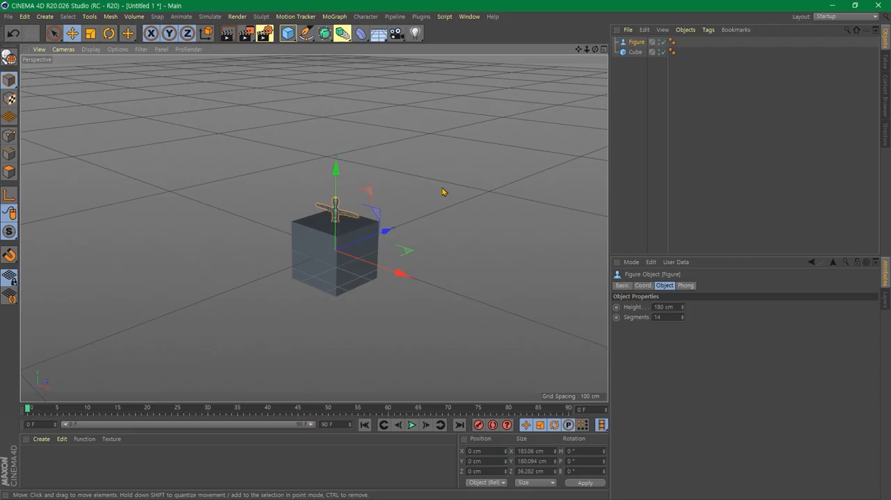
click(463, 219)
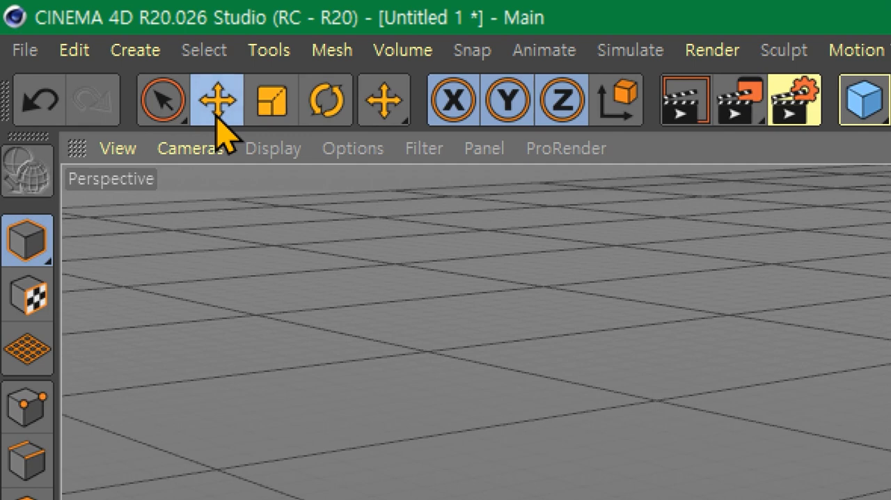
- Activate the Move tool with a closer view of the figure and cube
click(169, 107)
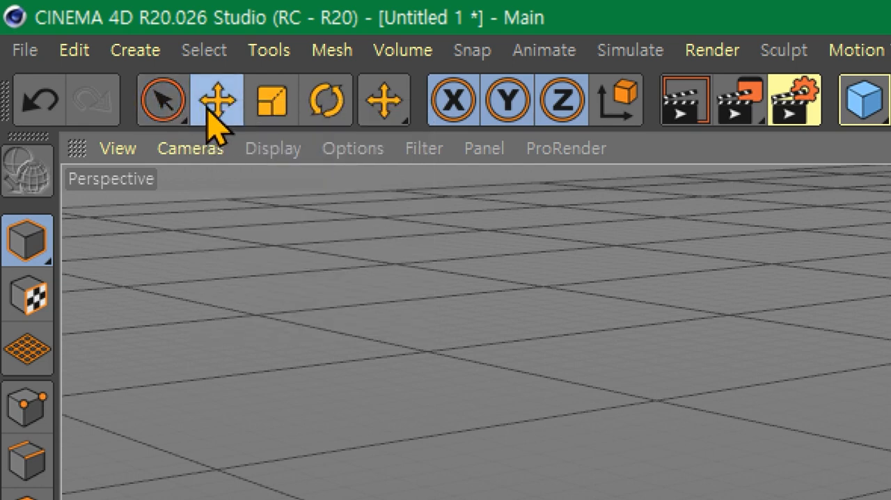
click(207, 107)
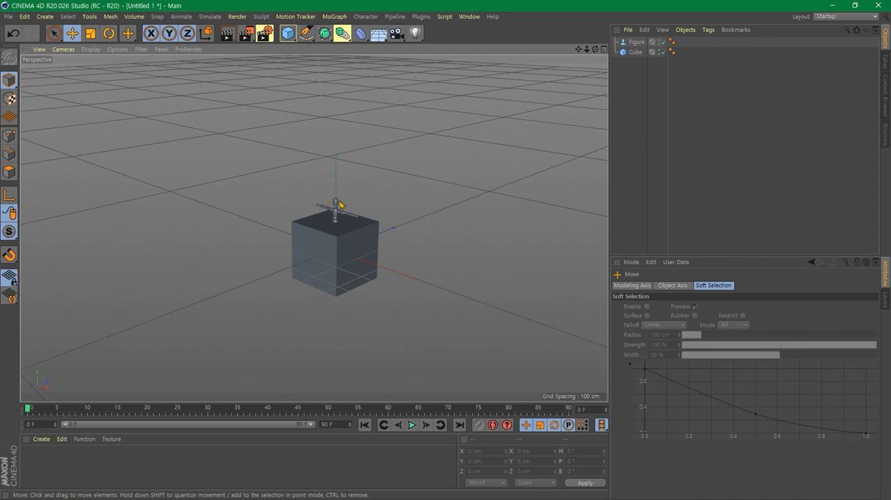
scroll(353, 226, up, 1)
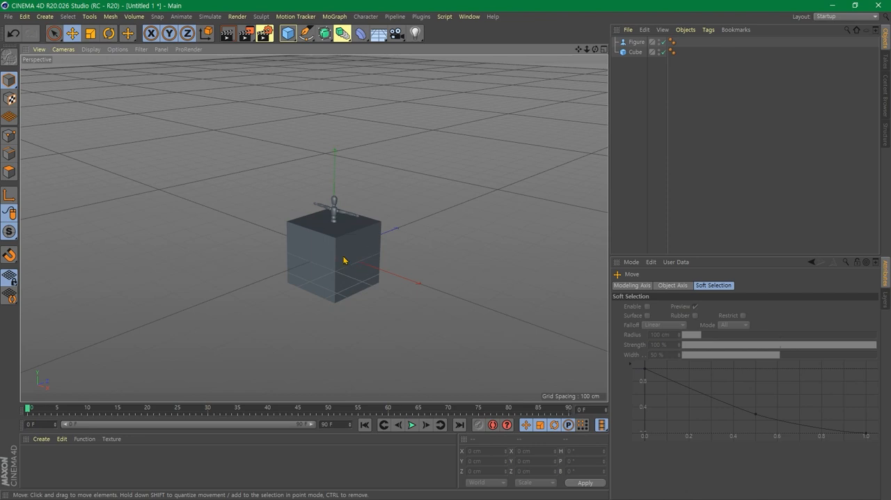
scroll(348, 240, up, 8)
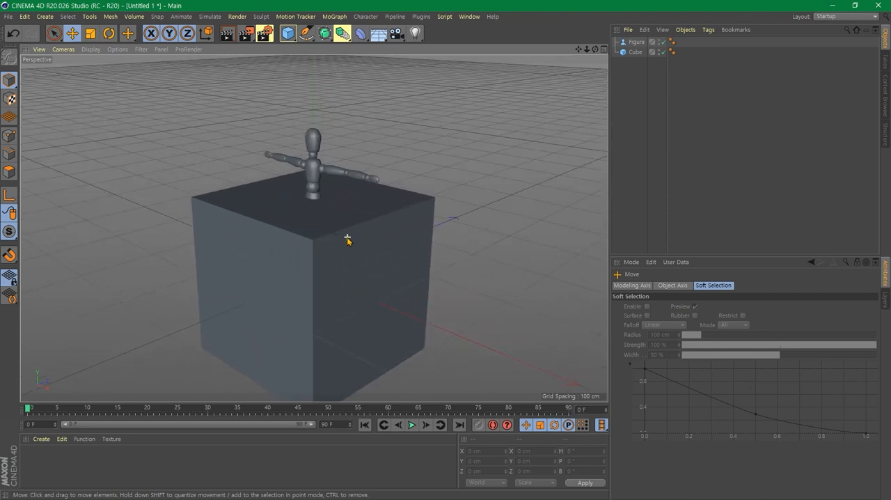
scroll(348, 241, down, 10)
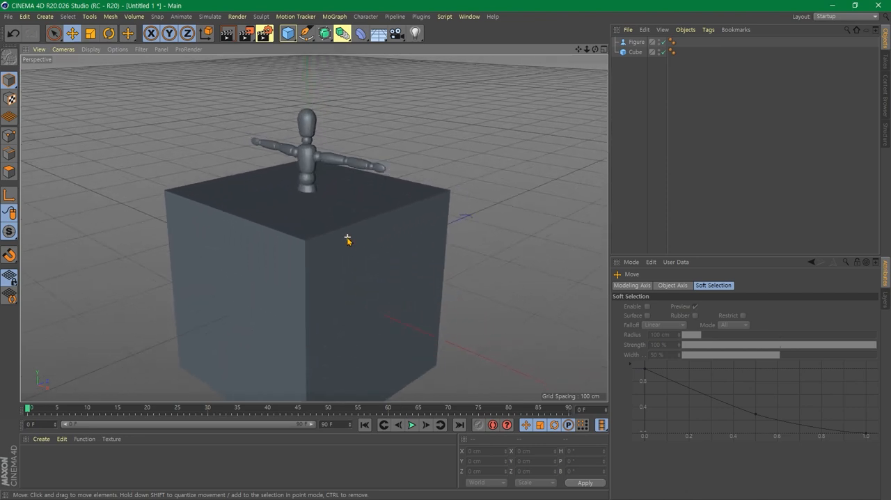
scroll(348, 240, up, 4)
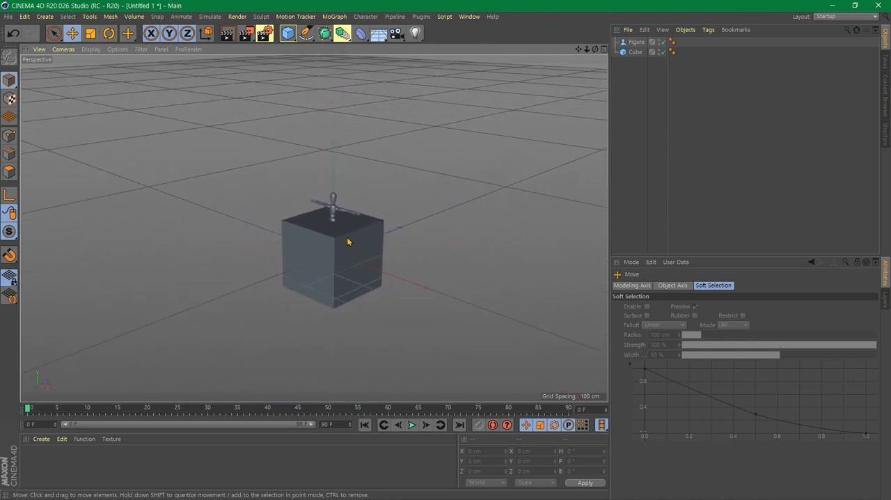
scroll(348, 241, up, 5)
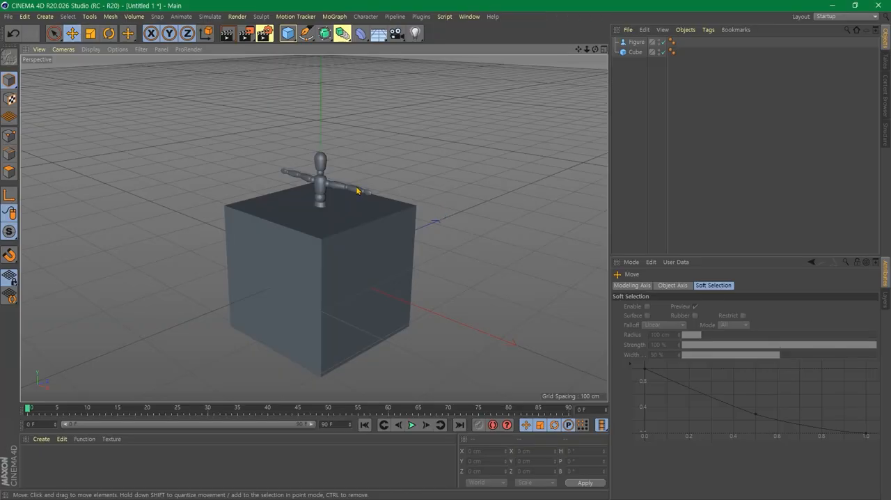
- Move the figure up along the Y axis by about 112 cm so it stands on the cube, and deselect it
click(464, 284)
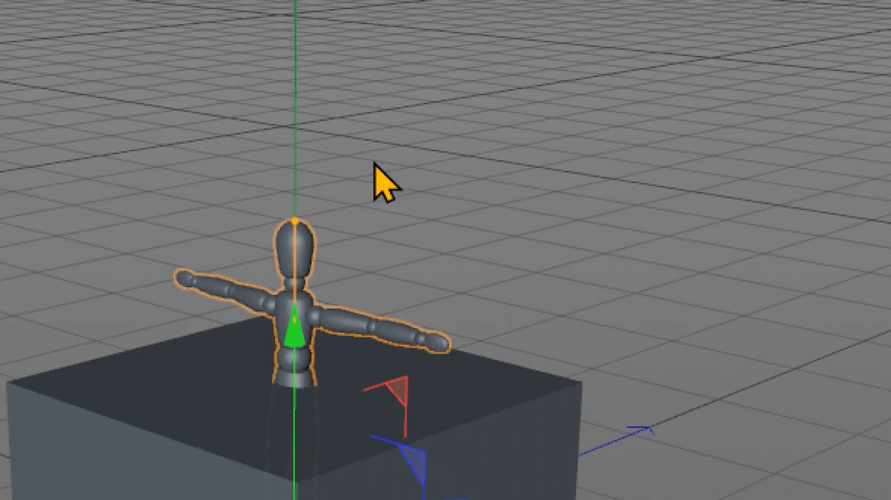
click(561, 428)
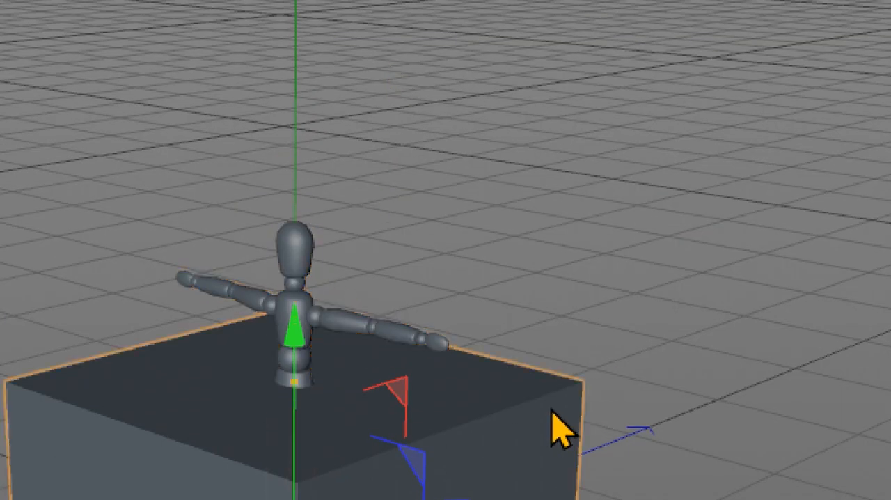
click(765, 154)
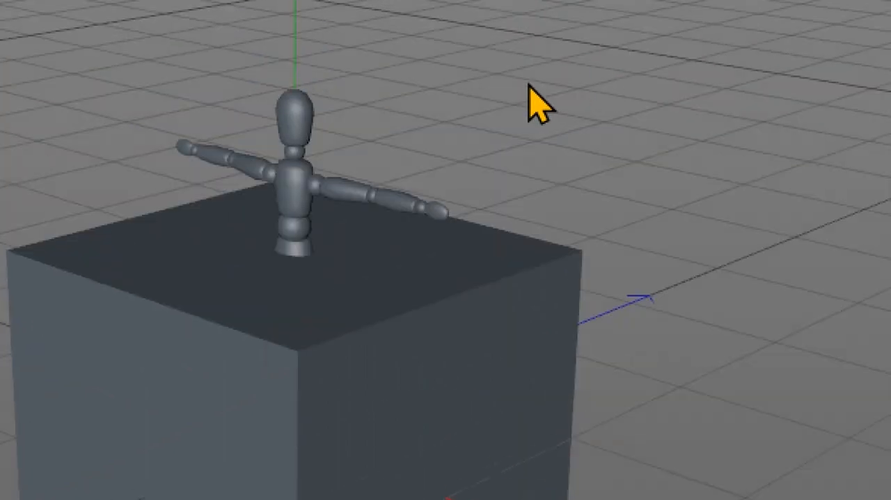
click(302, 127)
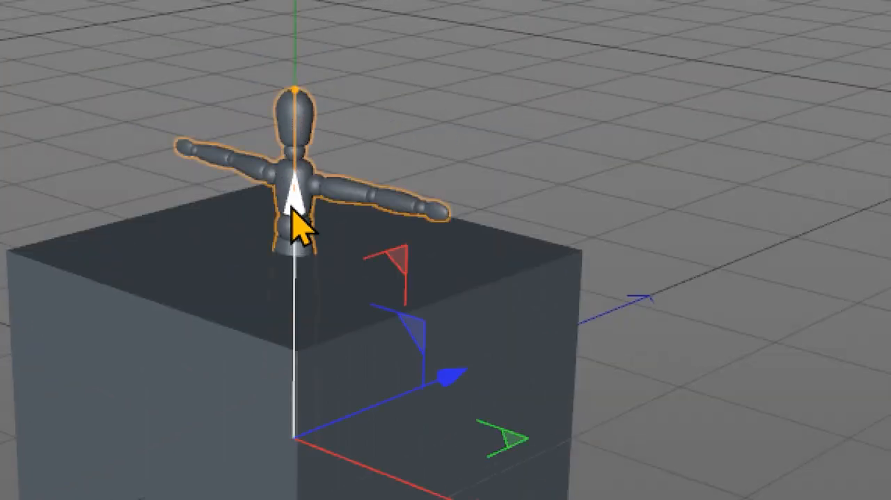
drag(294, 213, 291, 72)
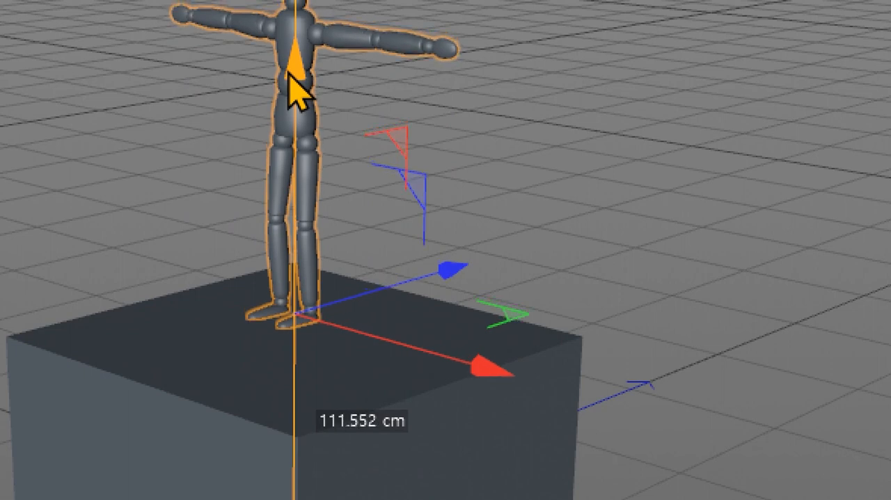
drag(290, 72, 291, 73)
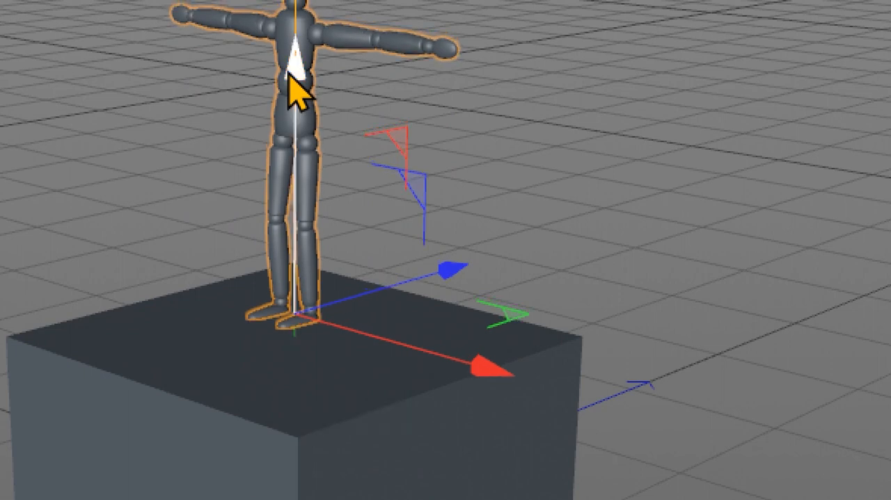
scroll(647, 305, down, 1)
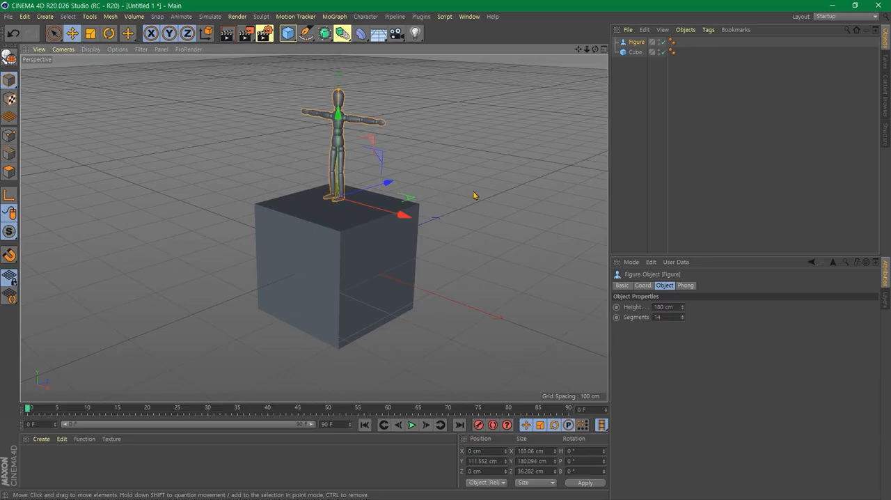
click(464, 240)
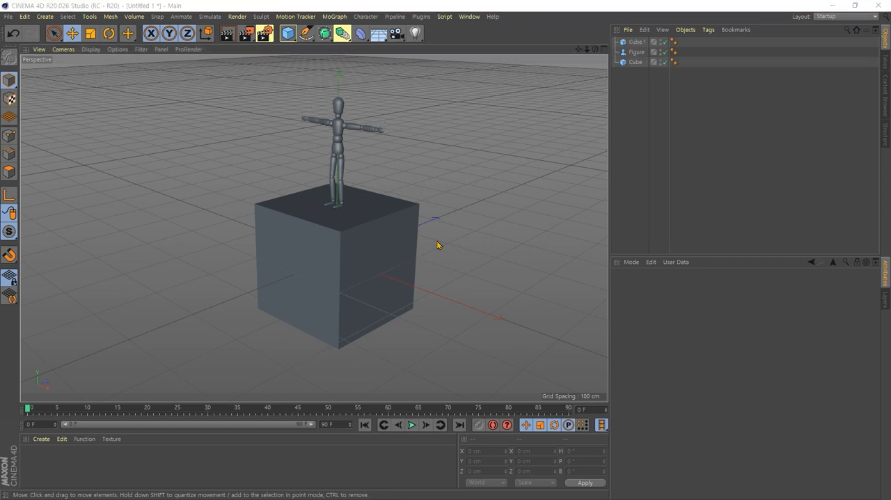
- Add a Capsule primitive at the scene origin and clear the selection
click(499, 193)
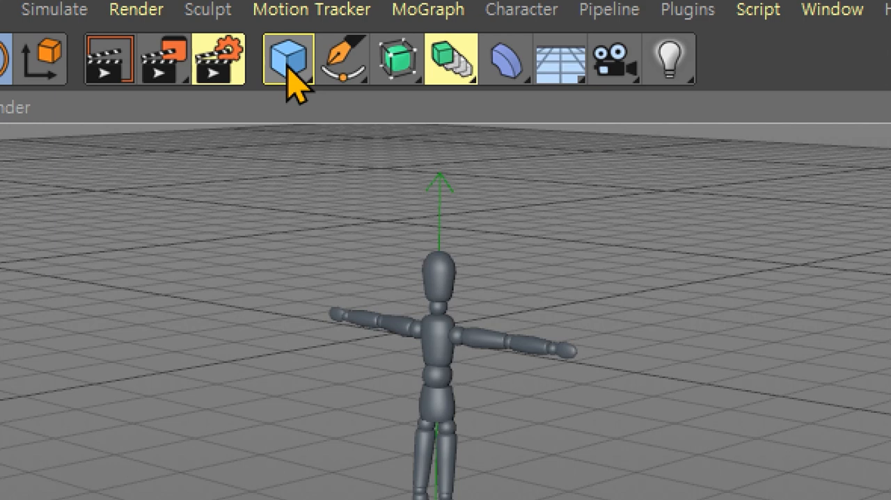
click(287, 69)
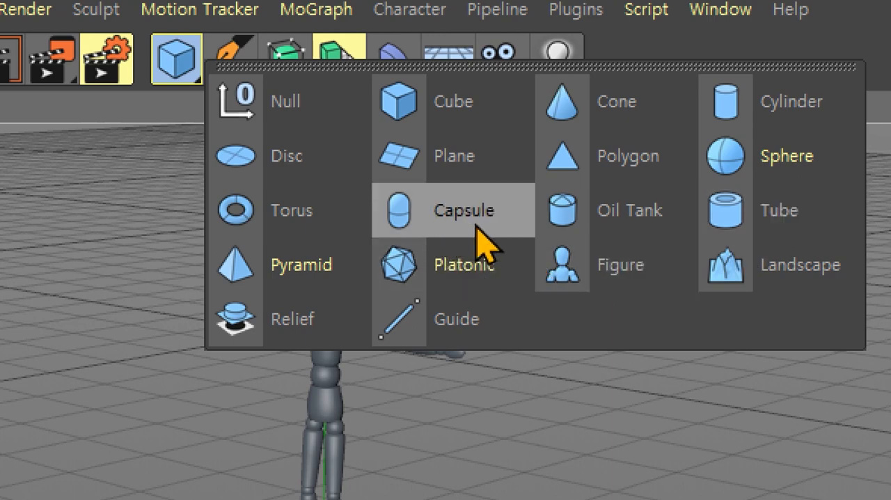
click(477, 226)
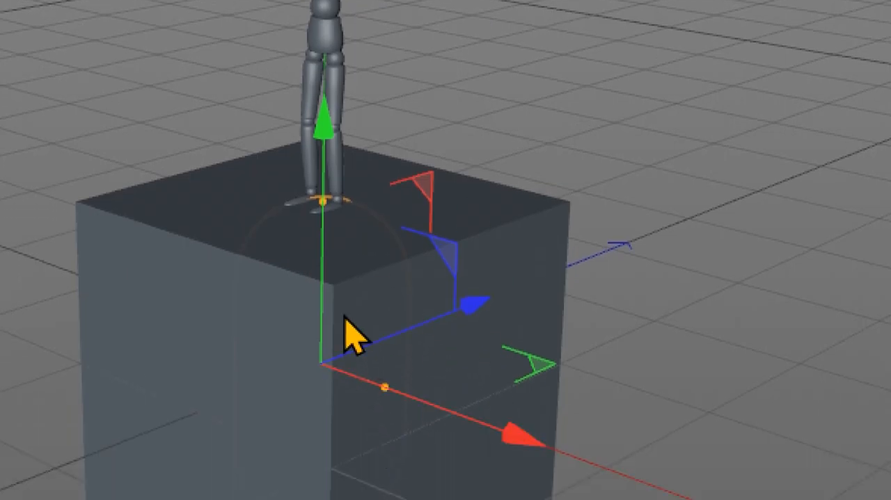
click(681, 125)
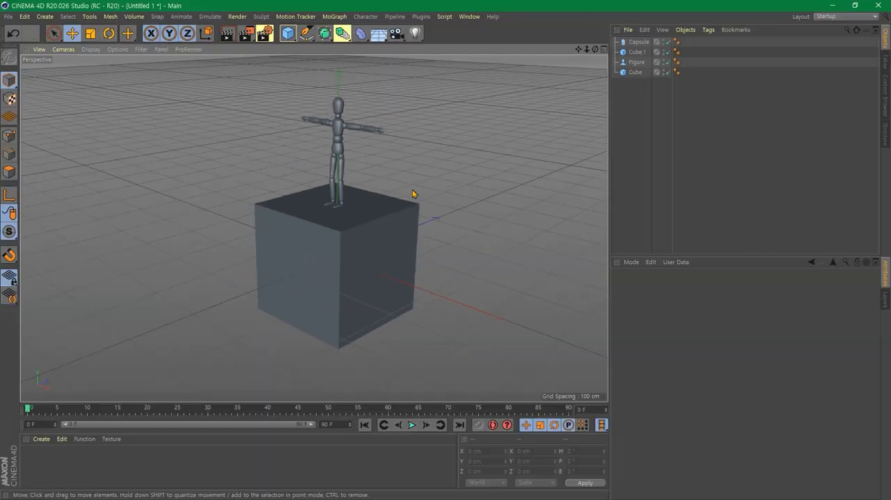
- Select Cube.1 together with the figure and move both along the Z axis, away from the first cube
click(400, 227)
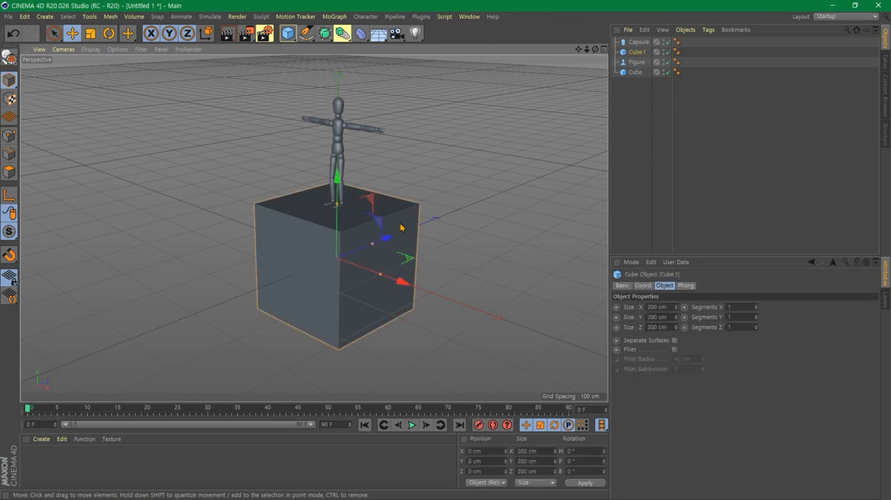
shift+click(341, 127)
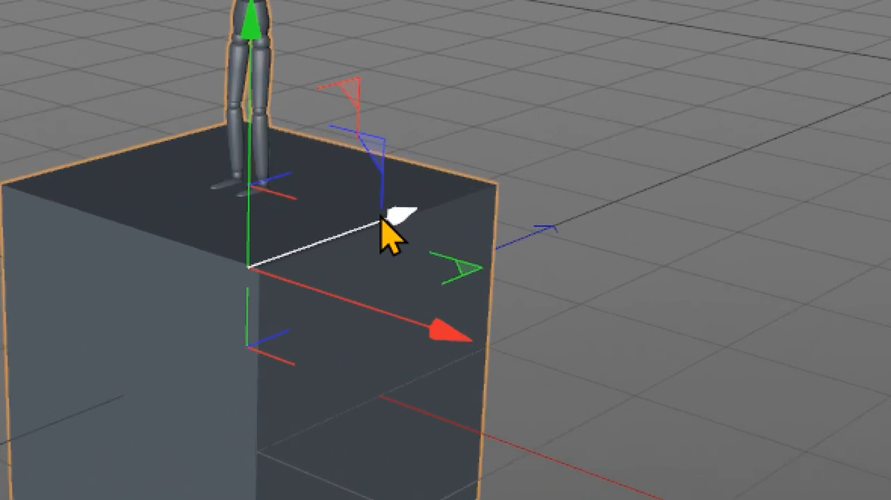
drag(381, 220, 706, 128)
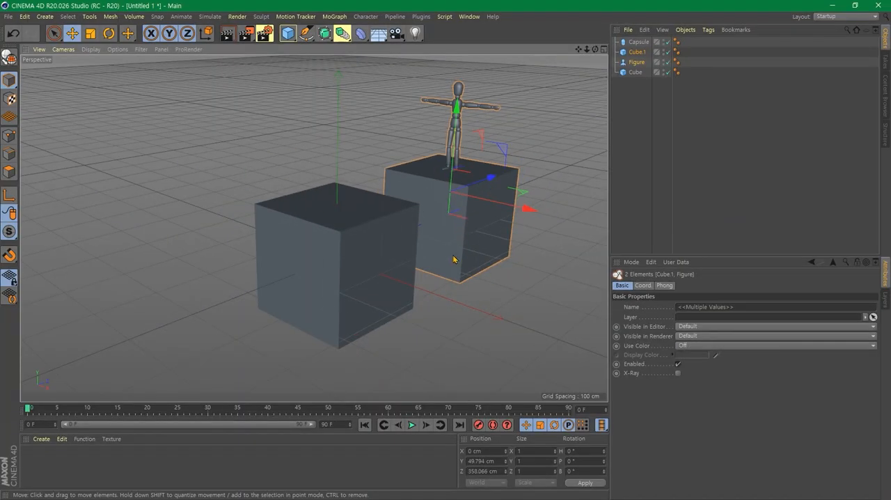
- Delete the first cube at the scene origin, leaving the capsule, the figure and Cube.1 in place
click(443, 308)
click(372, 288)
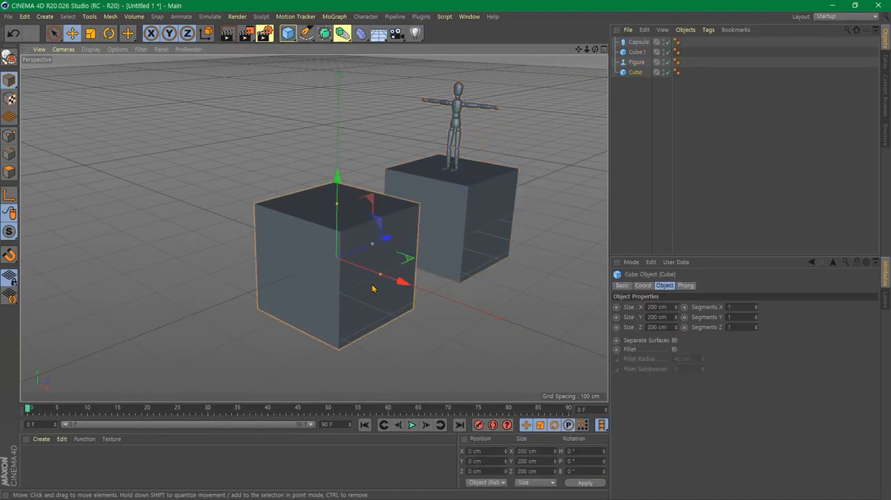
key(Delete)
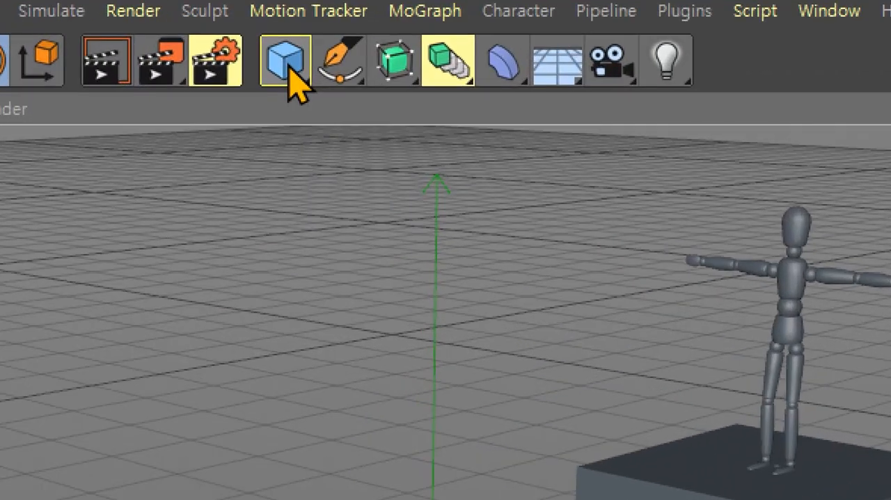
- Add a second Capsule primitive at the origin, move the original Capsule along the X axis to about -179 cm, and clear the selection
click(290, 68)
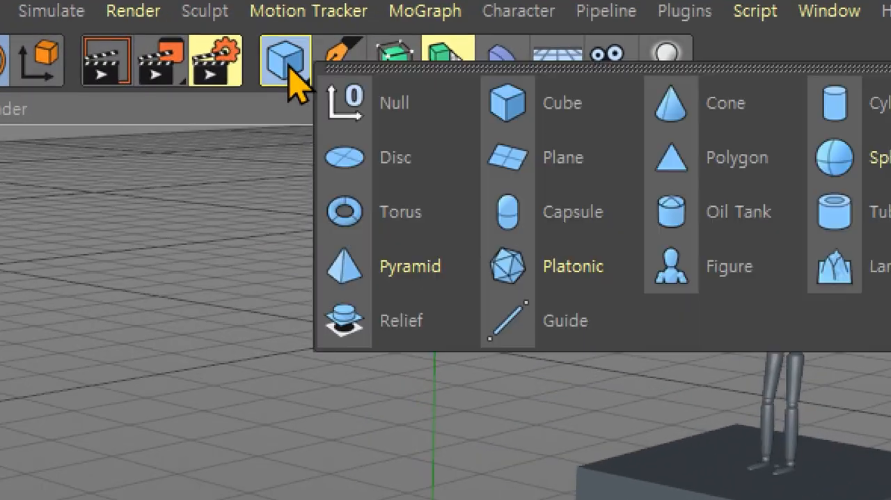
click(529, 209)
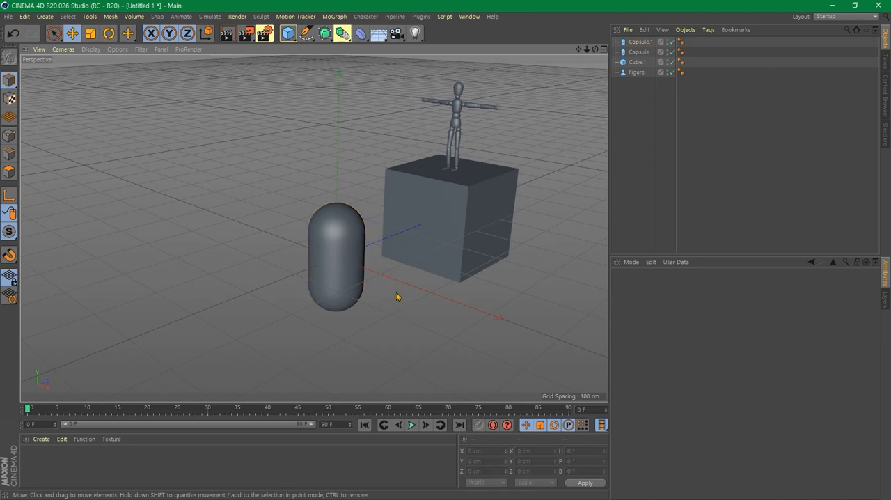
click(356, 266)
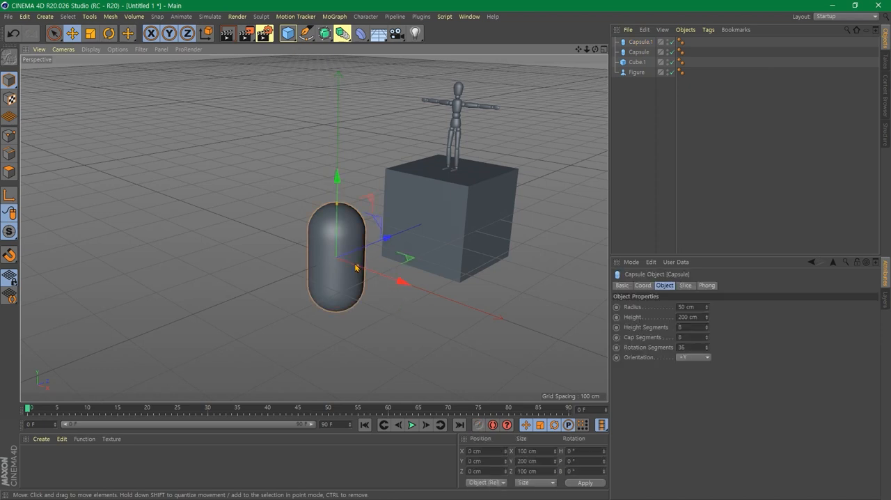
drag(394, 279, 316, 255)
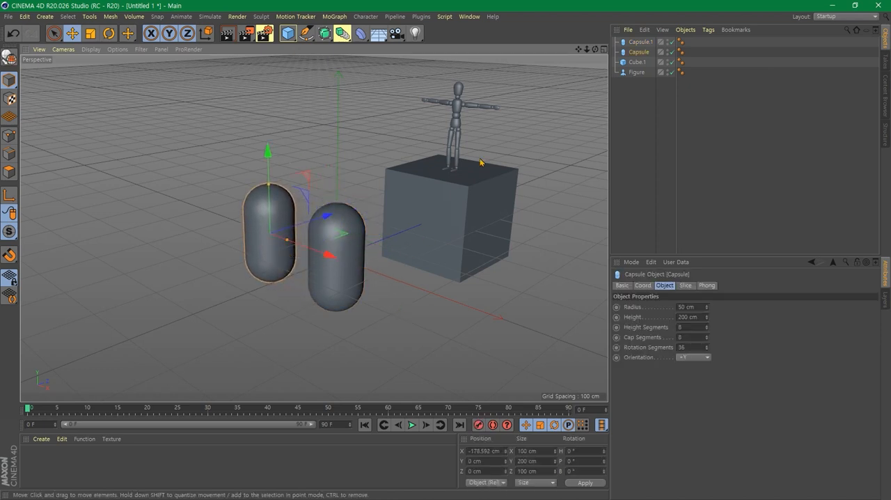
click(392, 281)
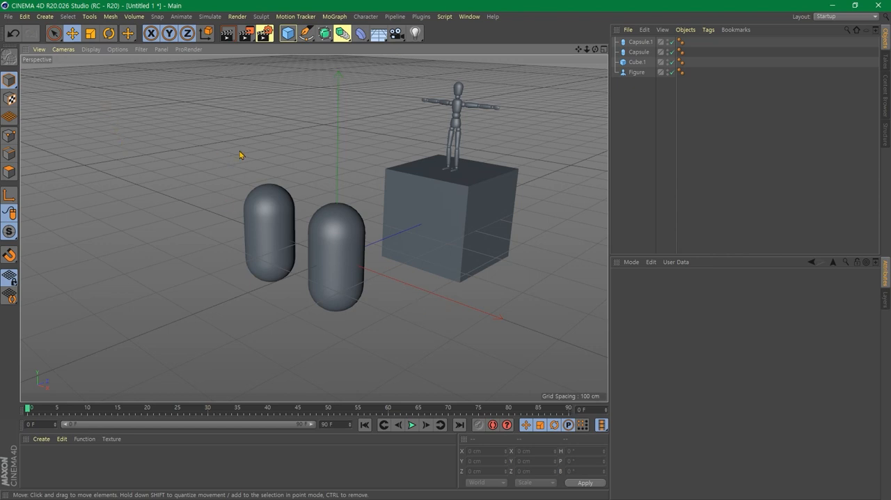
- Switch between the four-view layout and the full-size Perspective view, ending in Perspective
middle_click(276, 157)
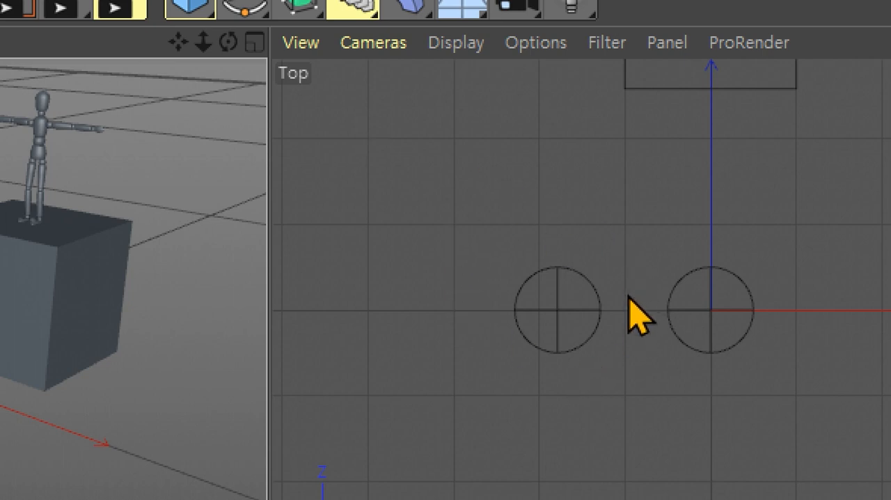
click(618, 182)
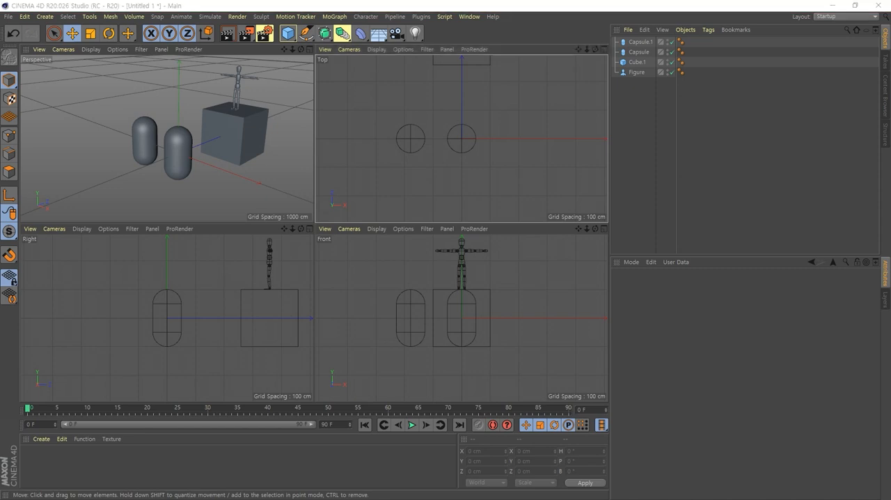
middle_click(60, 135)
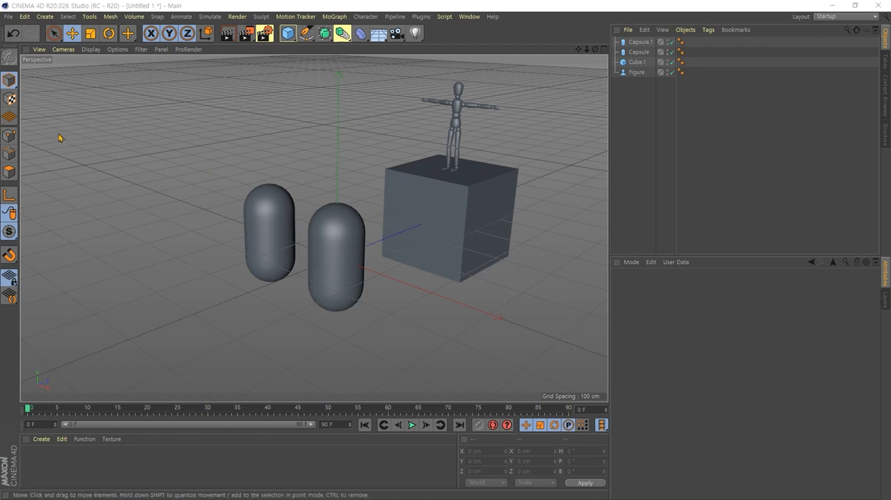
middle_click(257, 143)
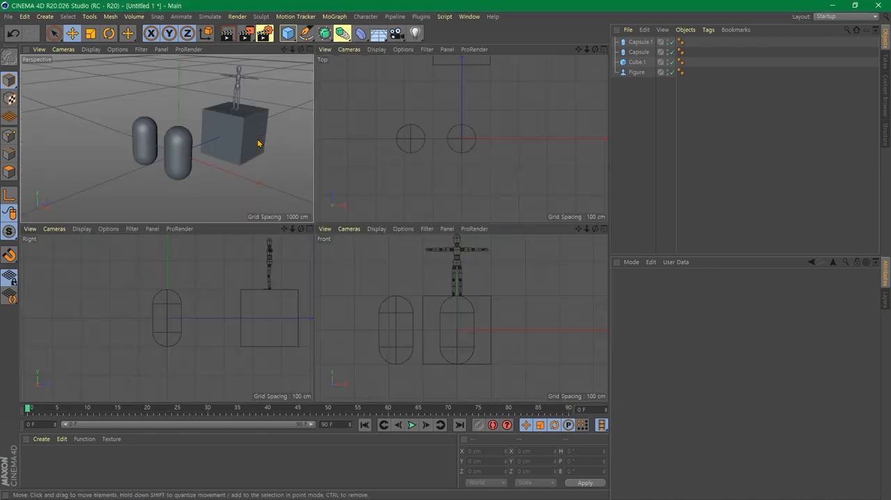
middle_click(230, 190)
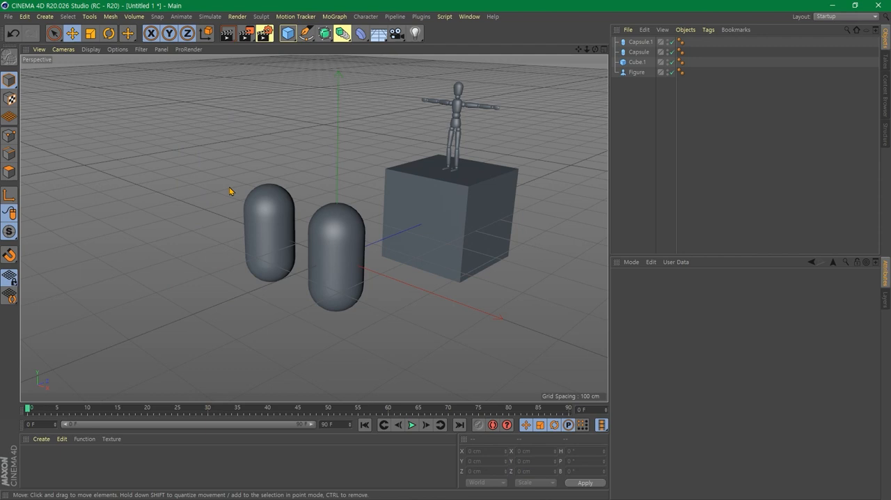
- Maximize the Top view and the Right view in turn from the four-view layout, and return to the full-size Perspective view
middle_click(230, 191)
middle_click(433, 185)
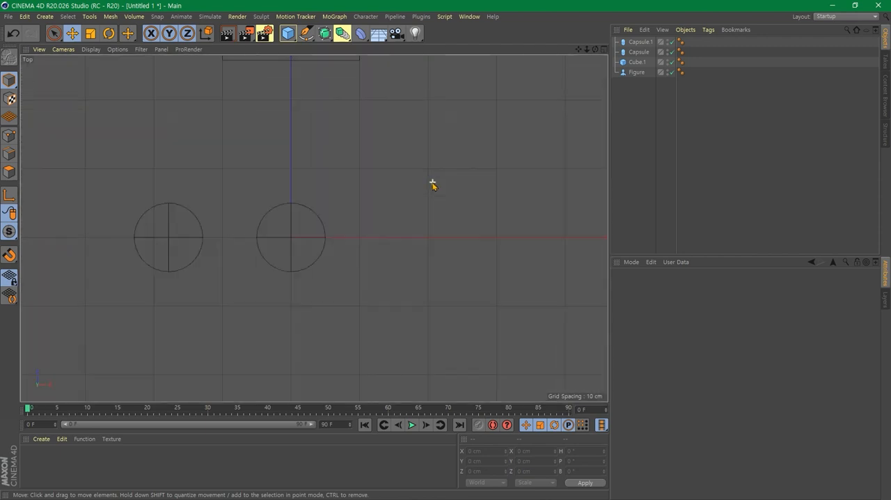
middle_click(408, 179)
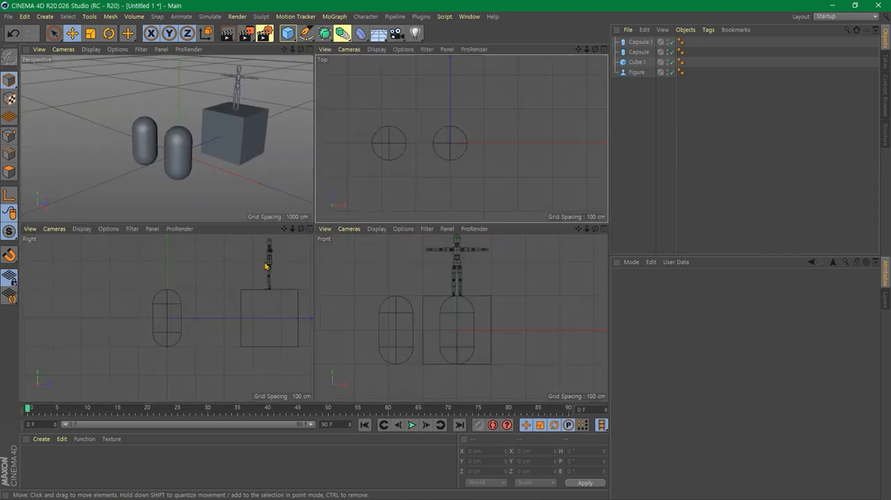
middle_click(233, 271)
middle_click(199, 197)
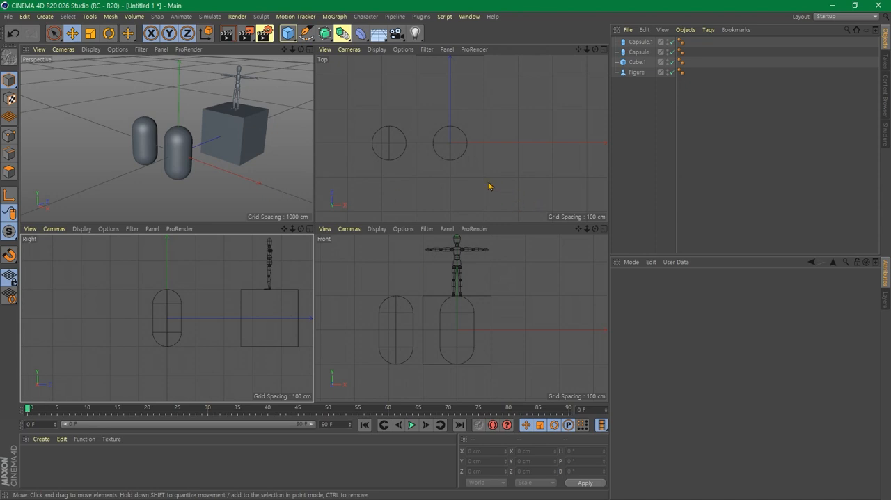
middle_click(251, 185)
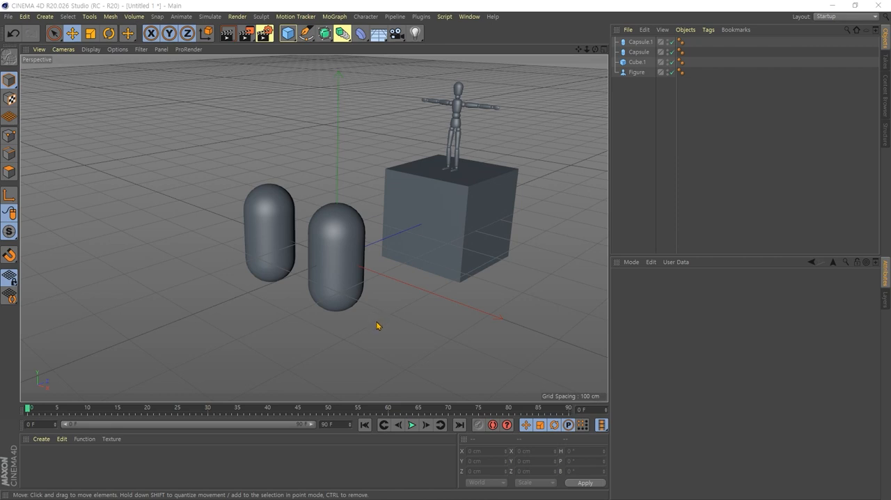
- Orbit the Perspective view around the scene to see the capsules and cube from different sides
alt+drag(370, 334, 368, 313)
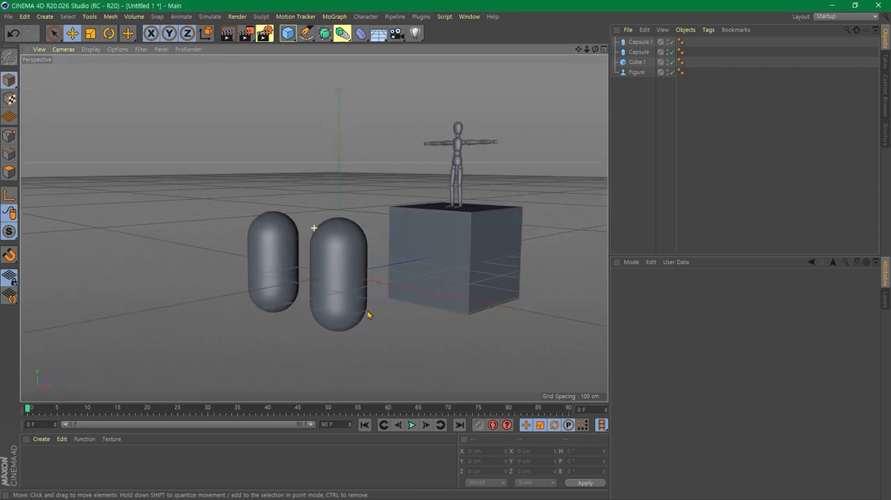
alt+drag(440, 315, 344, 324)
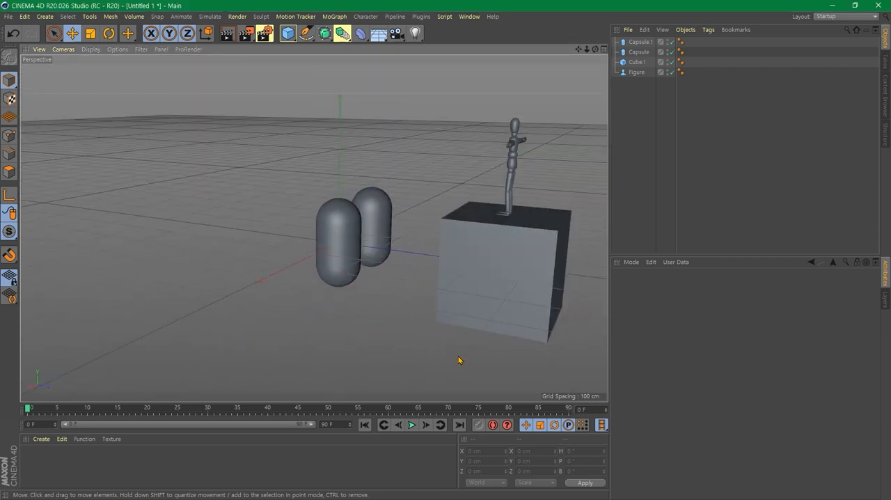
alt+drag(445, 358, 460, 295)
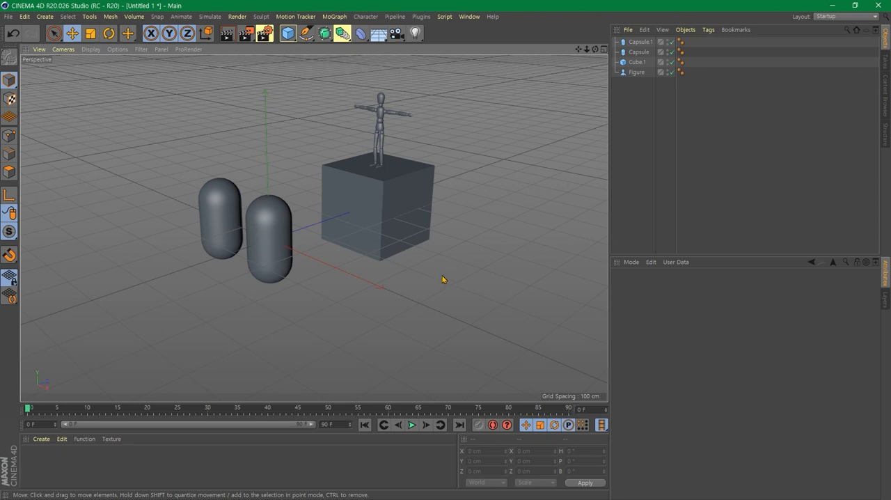
- Zoom the Perspective view in and out repeatedly on the cube and capsules
scroll(442, 279, up, 8)
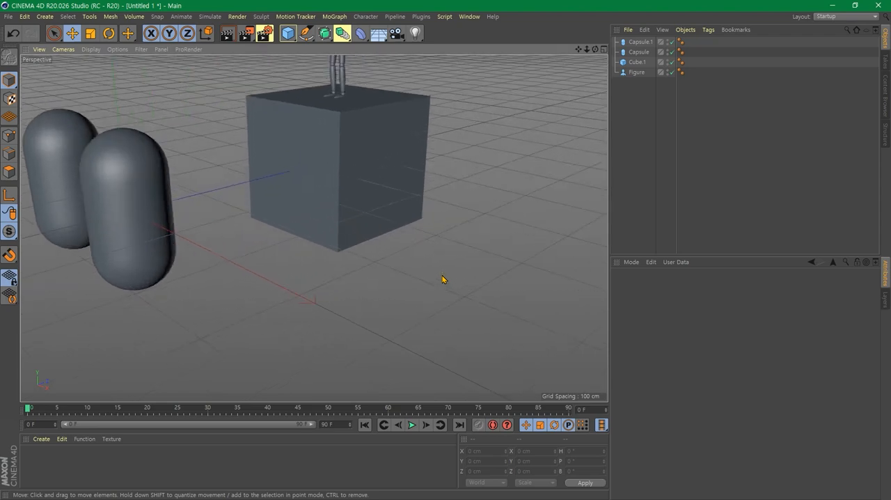
scroll(442, 279, up, 2)
scroll(441, 277, down, 10)
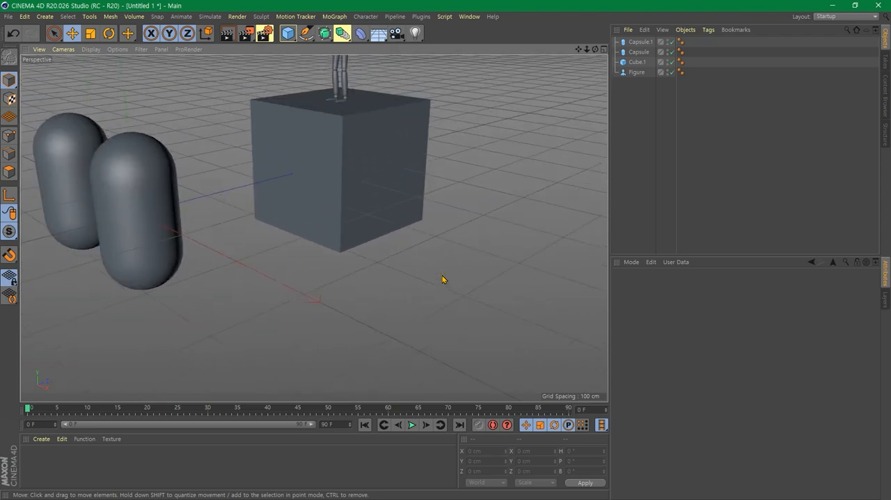
scroll(371, 249, down, 4)
scroll(371, 248, up, 4)
scroll(371, 249, down, 4)
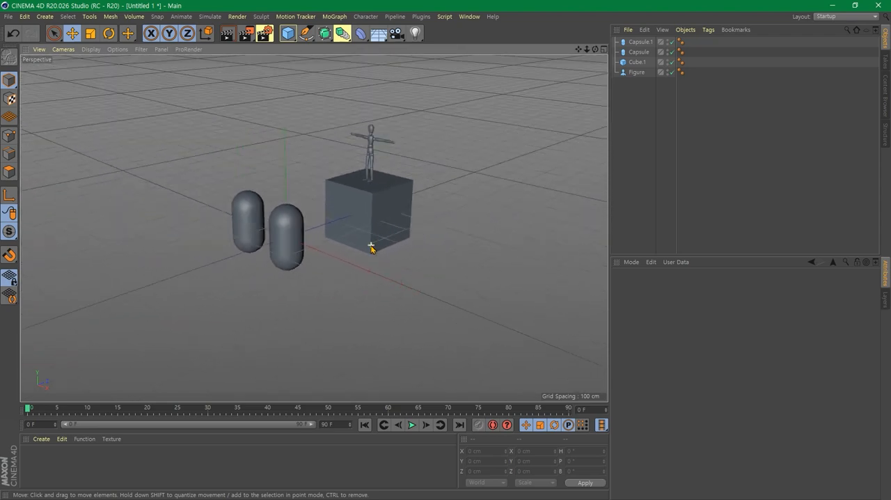
scroll(371, 248, up, 5)
scroll(371, 248, down, 8)
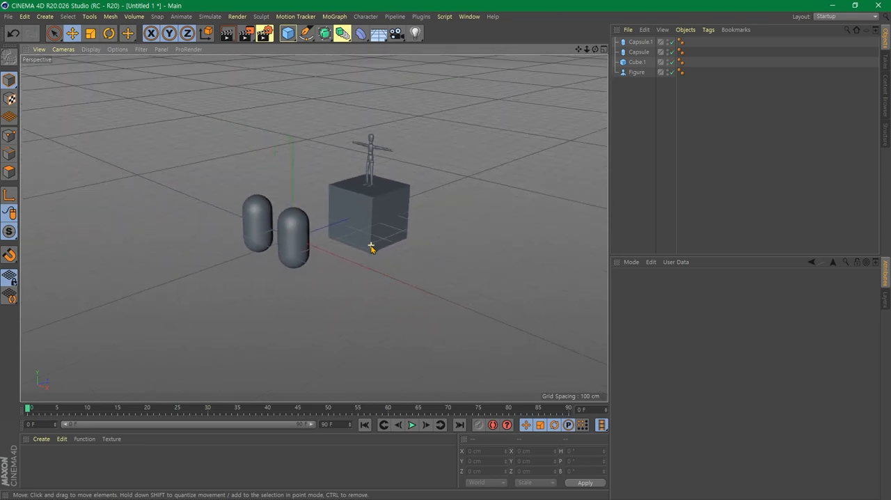
scroll(371, 248, up, 10)
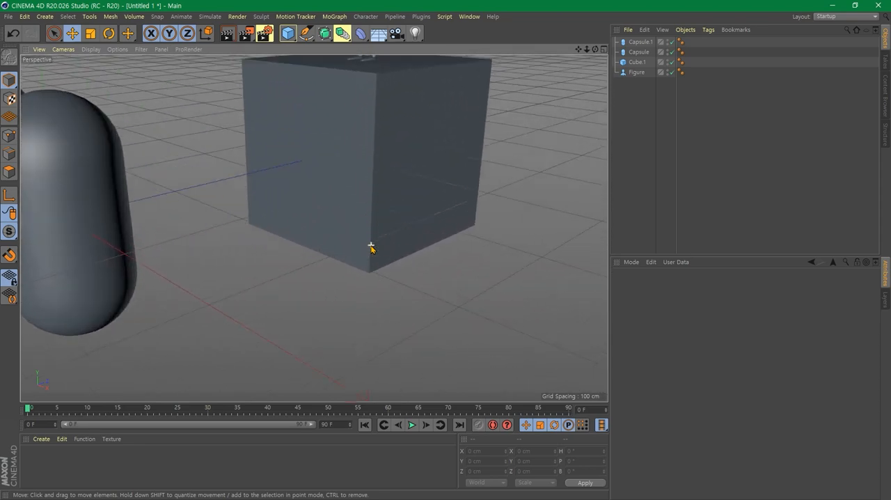
scroll(370, 249, down, 6)
scroll(370, 249, up, 4)
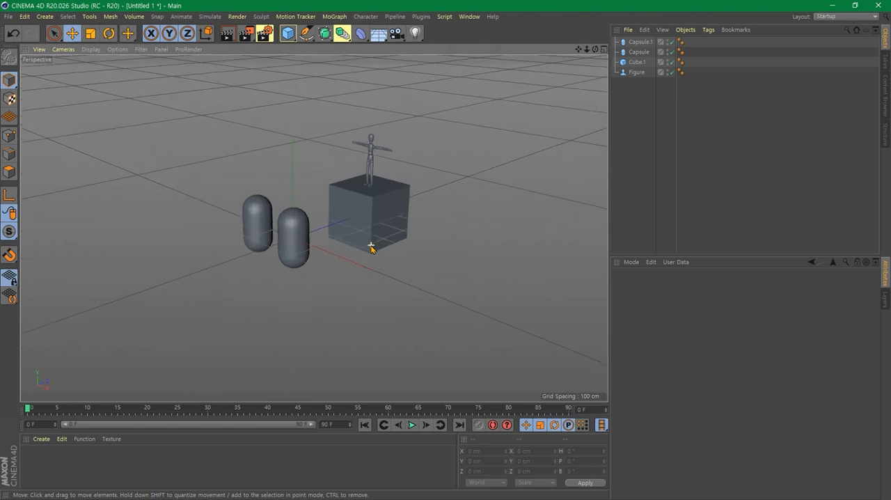
scroll(371, 248, up, 2)
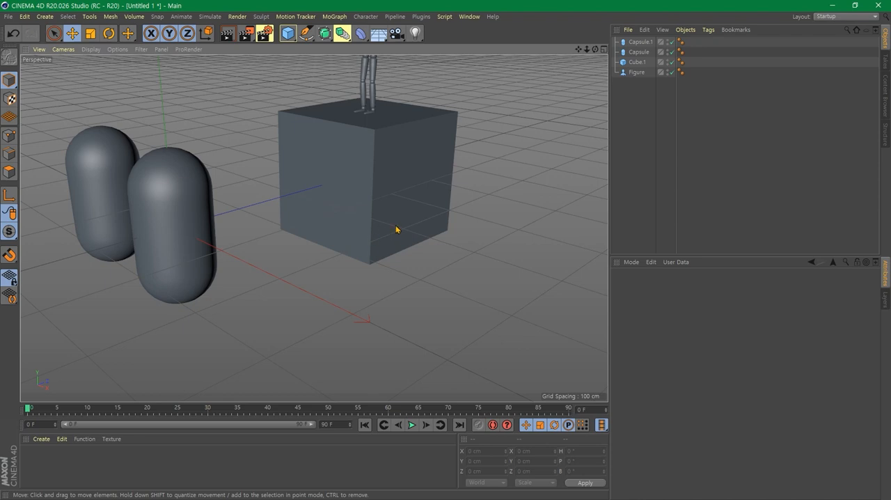
scroll(393, 219, down, 5)
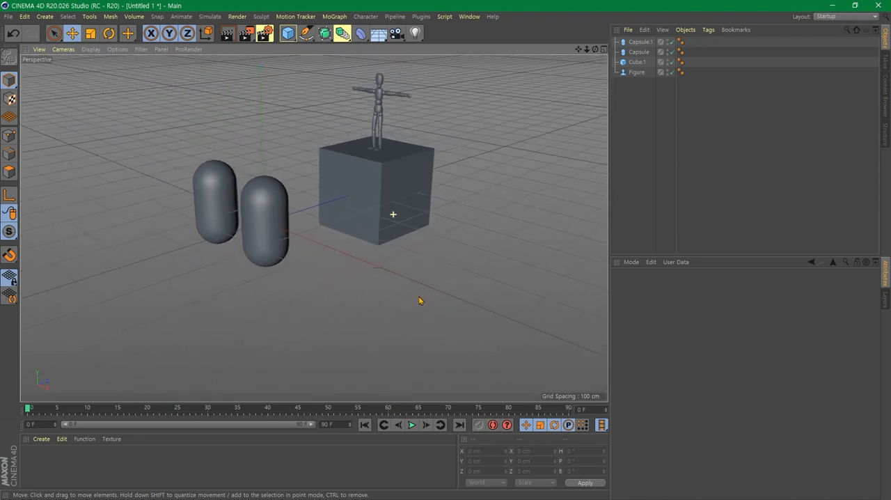
scroll(418, 292, up, 5)
- Orbit the Perspective view around the cube and figure from high and low angles, ending with a close view of the capsules
alt+drag(411, 254, 376, 243)
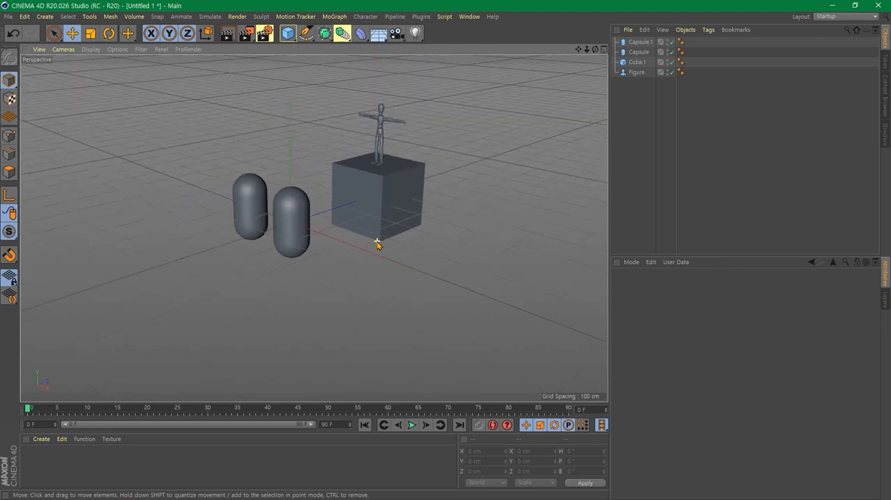
alt+drag(380, 201, 410, 188)
alt+middle_drag(412, 189, 419, 237)
scroll(453, 228, up, 5)
alt+drag(513, 233, 462, 292)
alt+drag(458, 259, 428, 266)
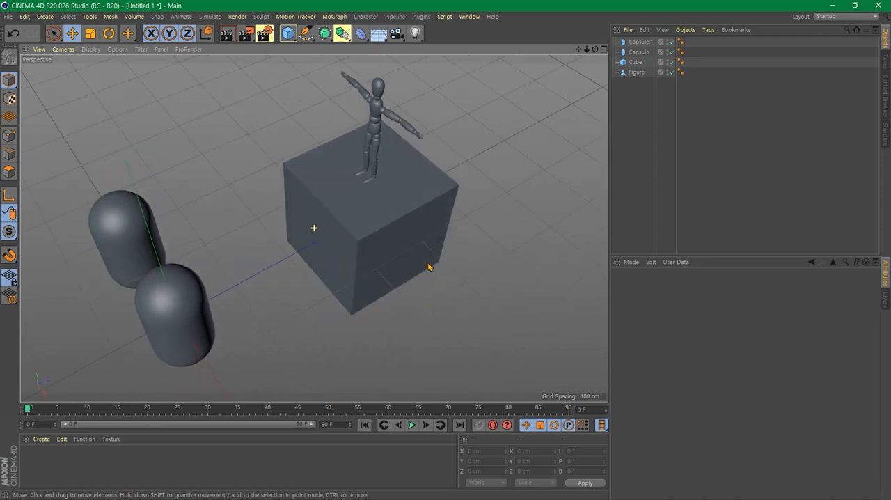
mouse_move(428, 266)
alt+mouse_down()
mouse_move(376, 325)
mouse_move(300, 353)
mouse_move(529, 207)
mouse_move(366, 302)
mouse_move(397, 239)
mouse_move(439, 266)
mouse_move(423, 265)
alt+mouse_up()
scroll(422, 224, up, 3)
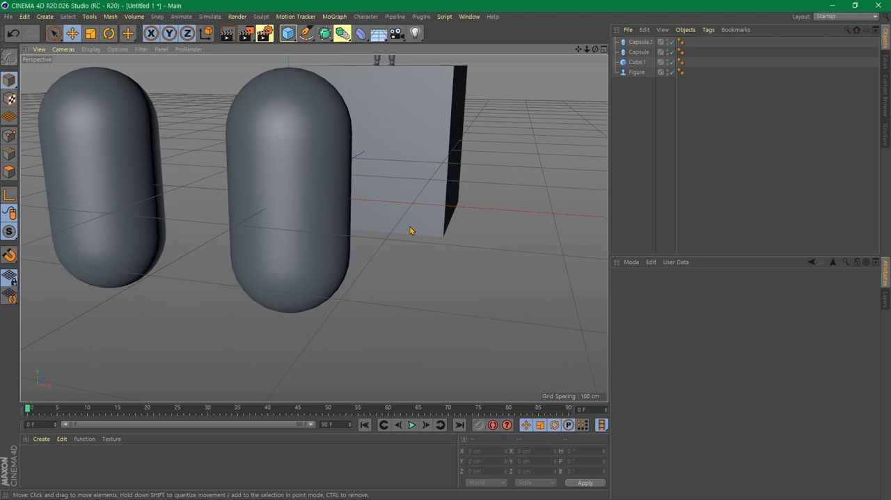
- Pan the Perspective view across the capsules and cube, zoom out, and orbit to a raised side view of the figure
alt+drag(419, 201, 527, 213)
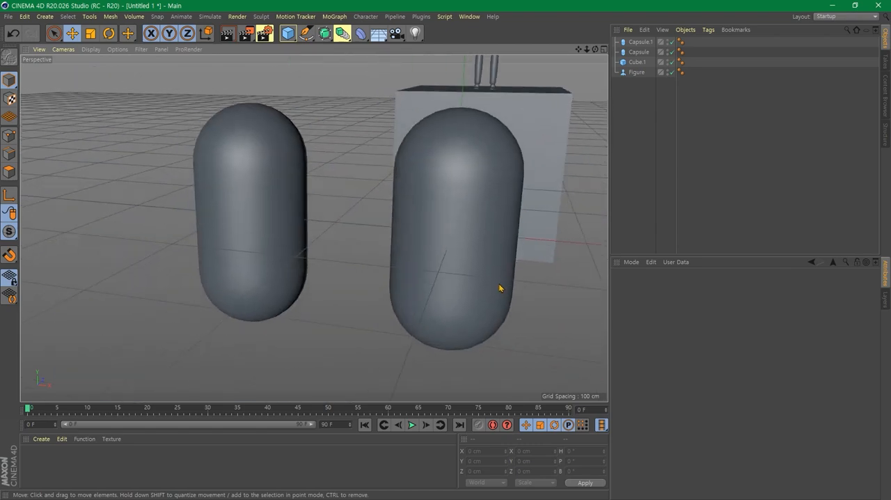
alt+drag(501, 290, 453, 174)
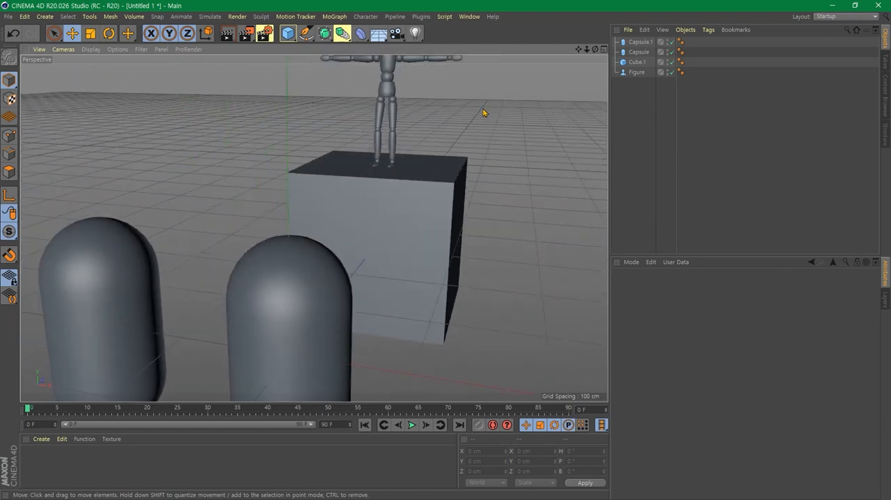
alt+drag(483, 112, 512, 82)
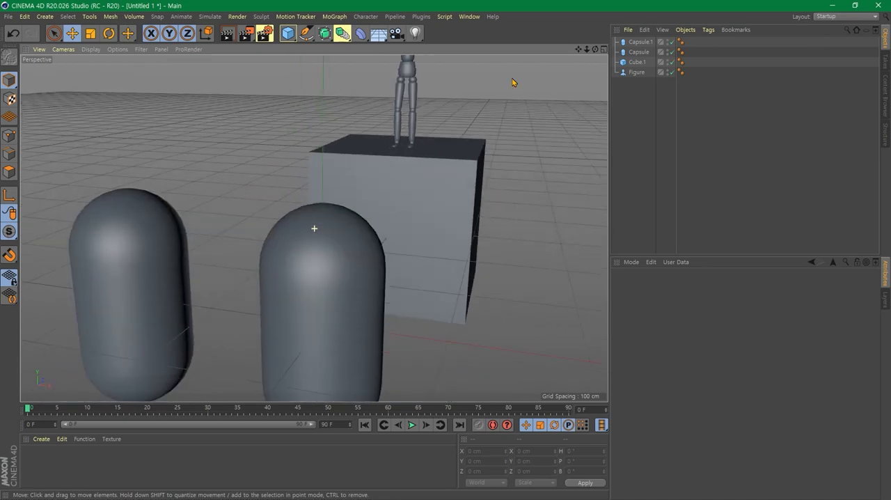
mouse_move(375, 231)
alt+mouse_down()
mouse_move(483, 226)
mouse_move(411, 302)
mouse_move(388, 224)
alt+mouse_up()
scroll(407, 212, down, 5)
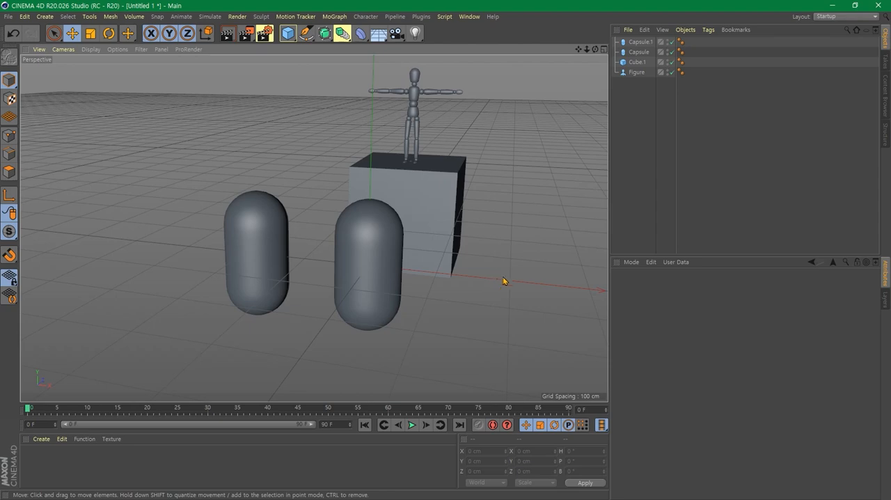
alt+drag(489, 308, 314, 272)
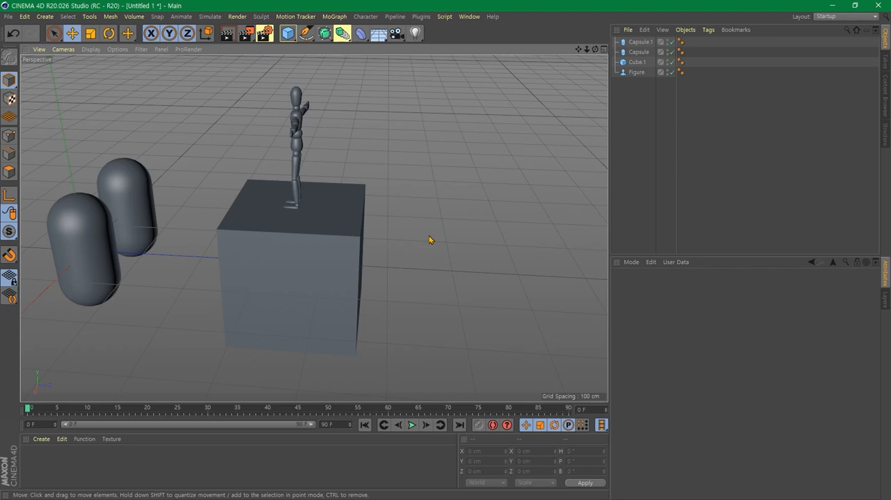
- Pan the Perspective view across the scene and zoom in and out on the cube and figure
alt+right_drag(428, 239, 265, 225)
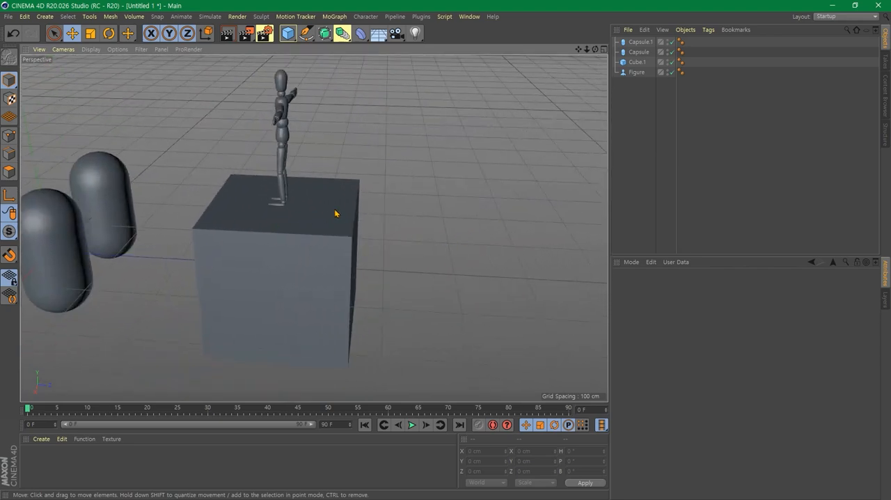
scroll(300, 208, up, 15)
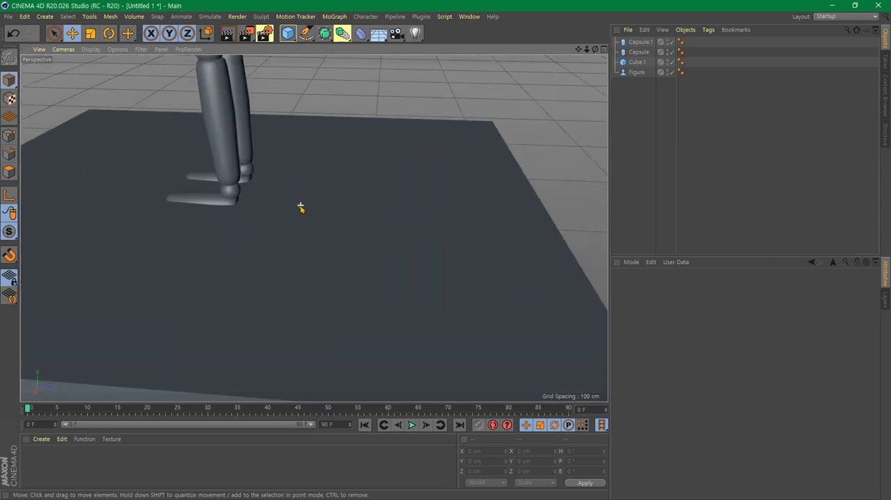
scroll(300, 207, down, 20)
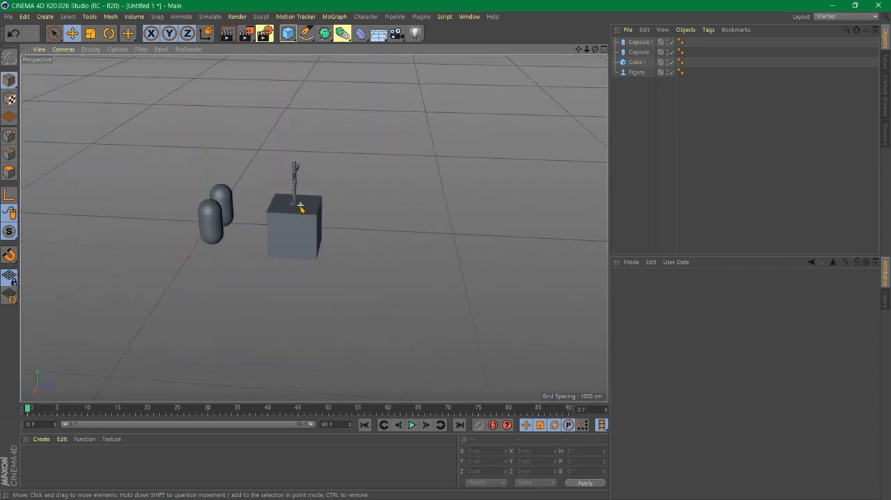
scroll(300, 207, down, 8)
scroll(300, 207, up, 10)
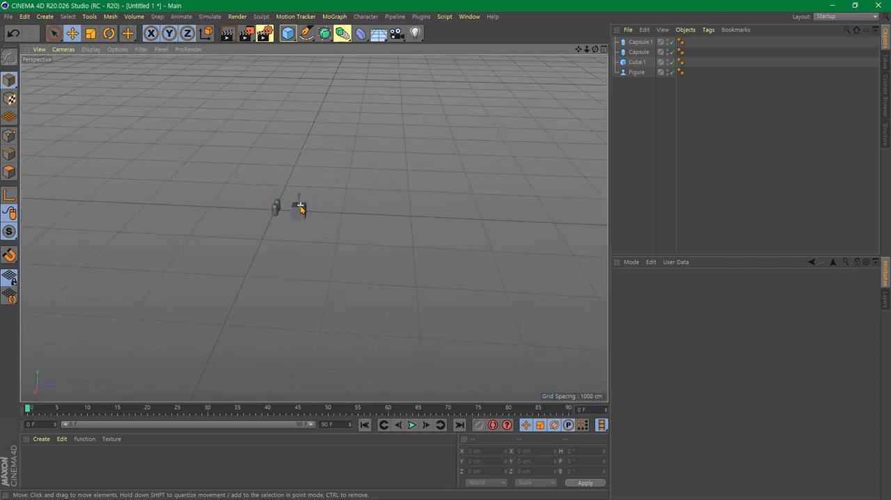
scroll(300, 207, up, 4)
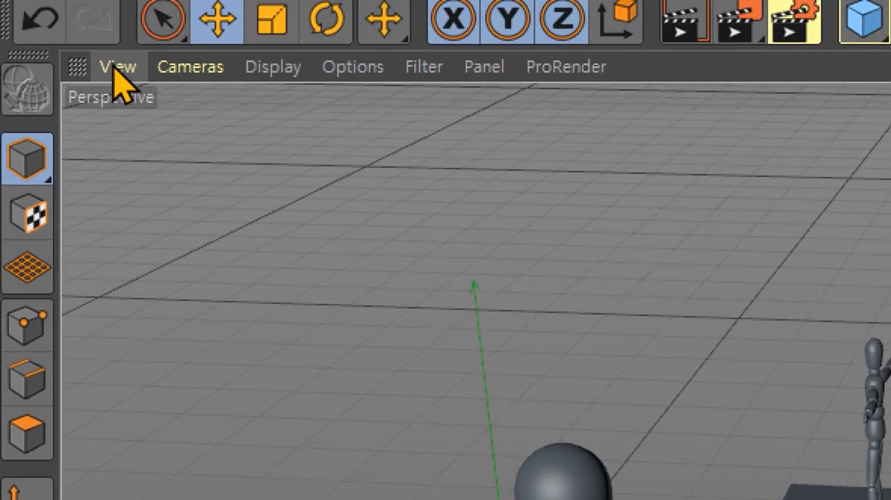
click(118, 67)
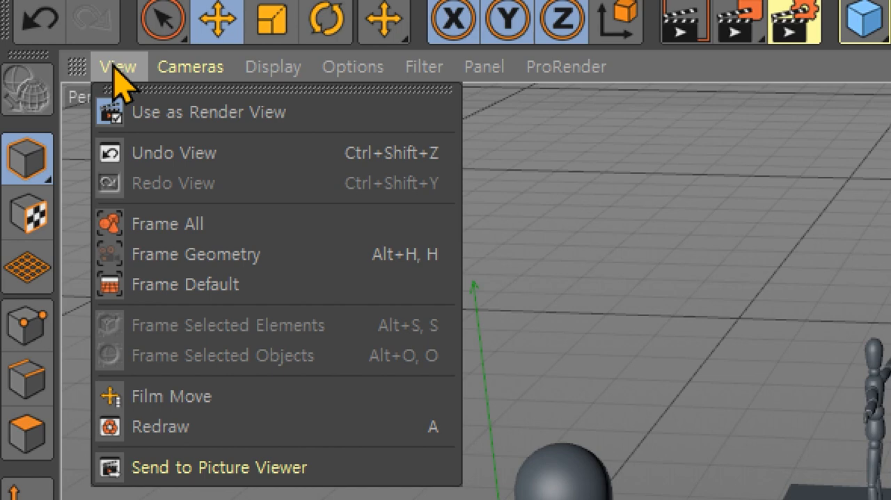
mouse_move(168, 66)
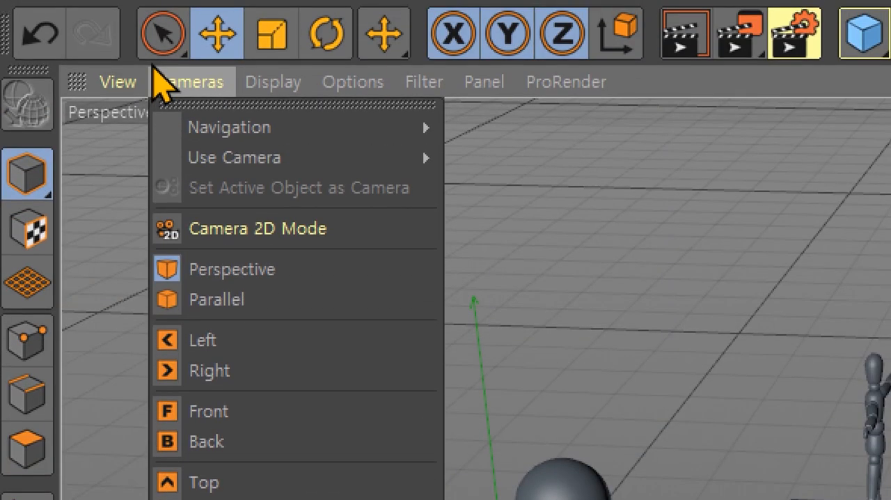
mouse_move(264, 98)
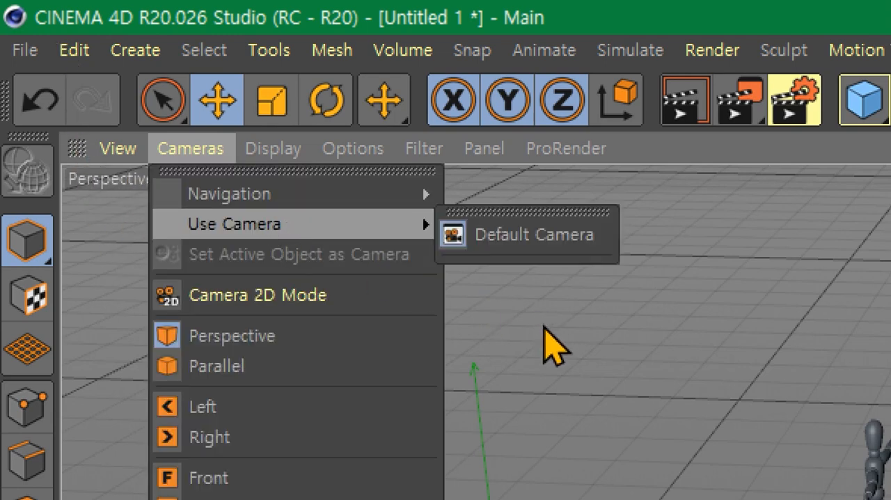
click(560, 345)
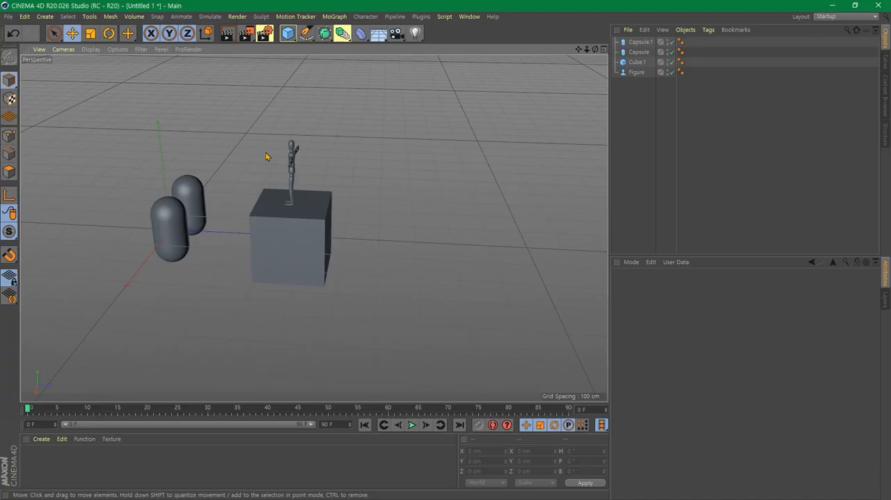
- Maximize the Top view from the four-view layout, rotate, pan and zoom it out, and return to four views
middle_click(360, 165)
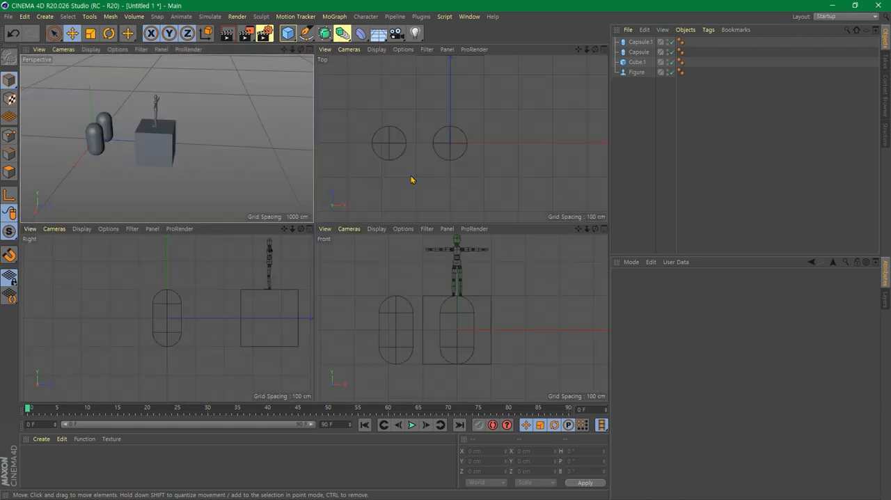
middle_click(487, 179)
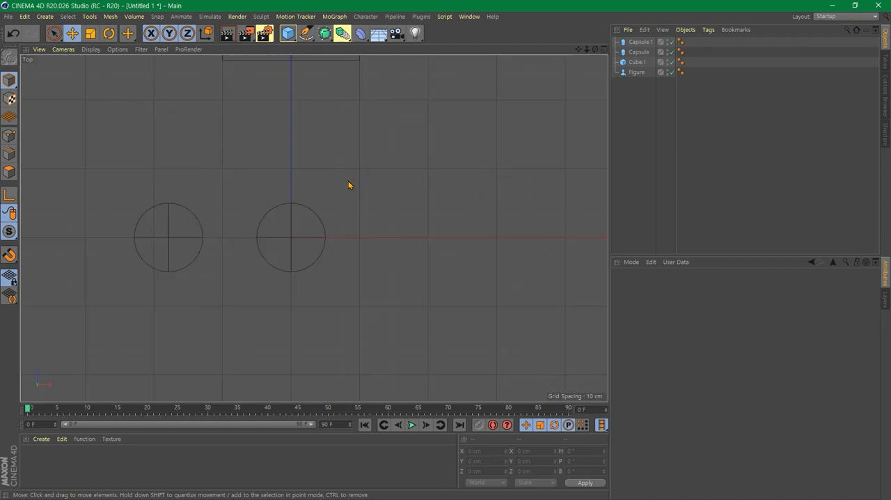
alt+drag(313, 175, 313, 131)
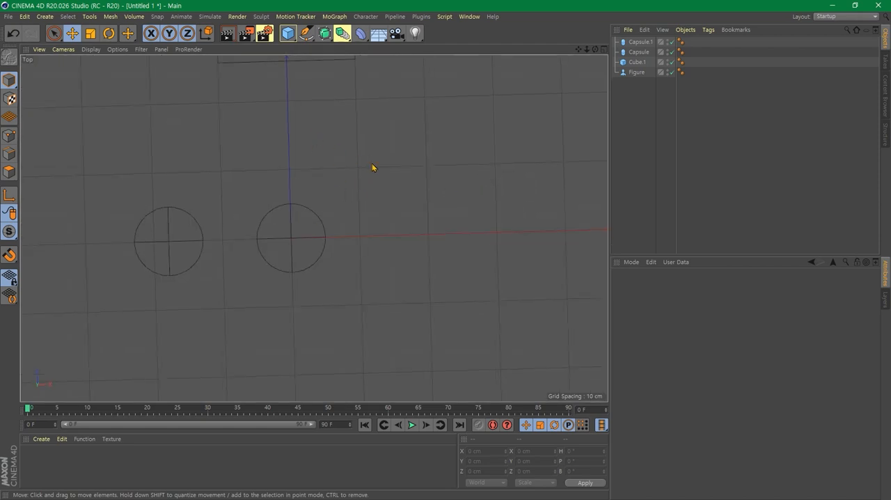
key(ctrl+z)
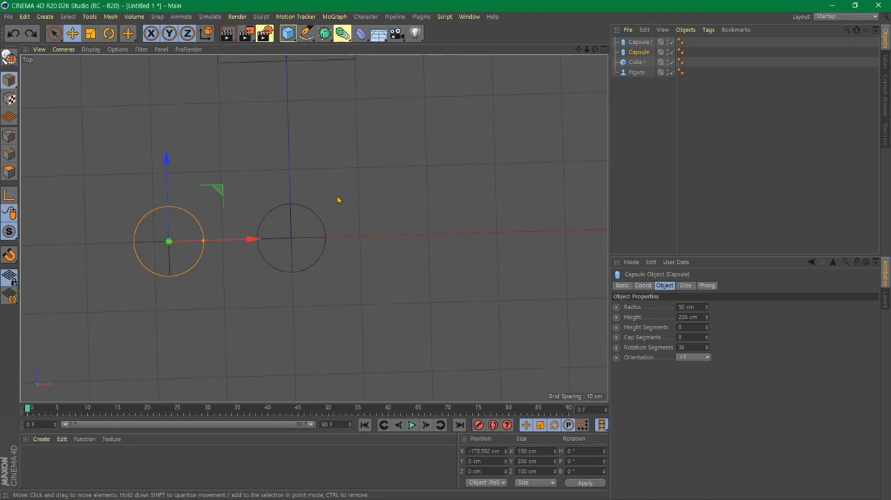
alt+middle_drag(338, 199, 412, 310)
scroll(412, 267, down, 5)
middle_click(437, 265)
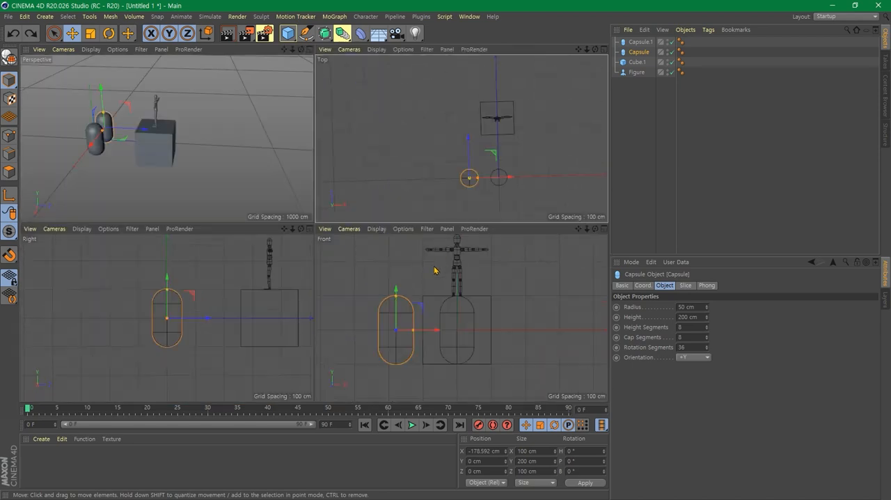
- Zoom out the Front view, pan each of the four views in turn, and maximize the Perspective view
scroll(521, 296, down, 5)
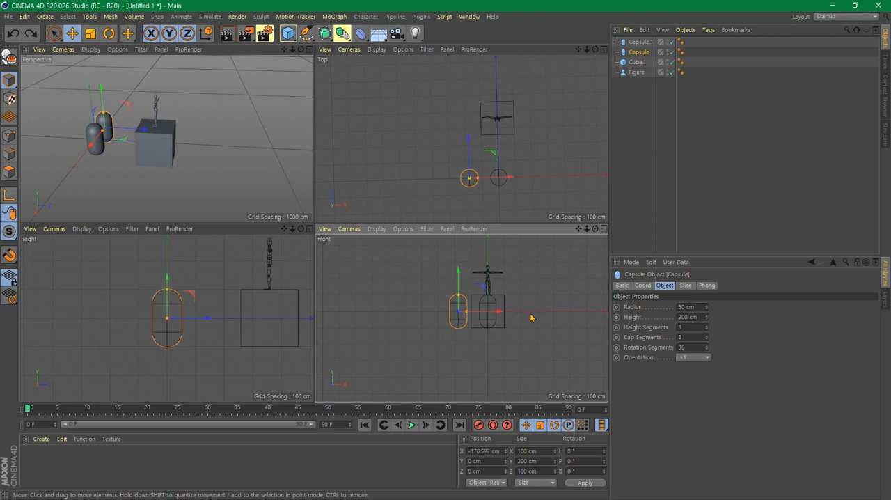
middle_drag(530, 318, 499, 324)
middle_drag(237, 337, 199, 354)
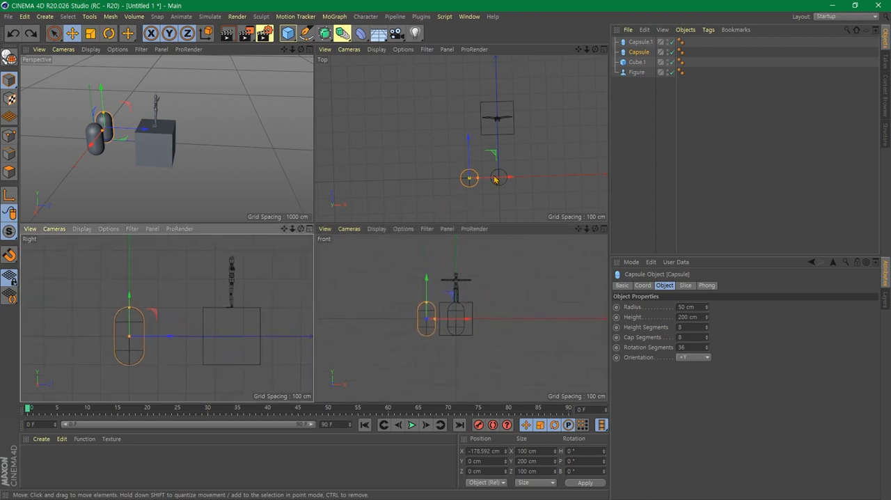
alt+middle_drag(543, 158, 501, 154)
alt+middle_drag(219, 153, 281, 170)
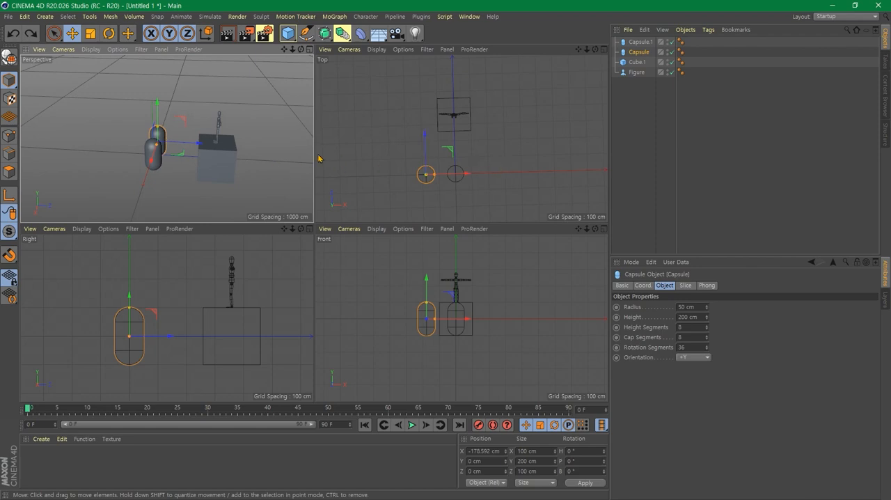
middle_click(262, 144)
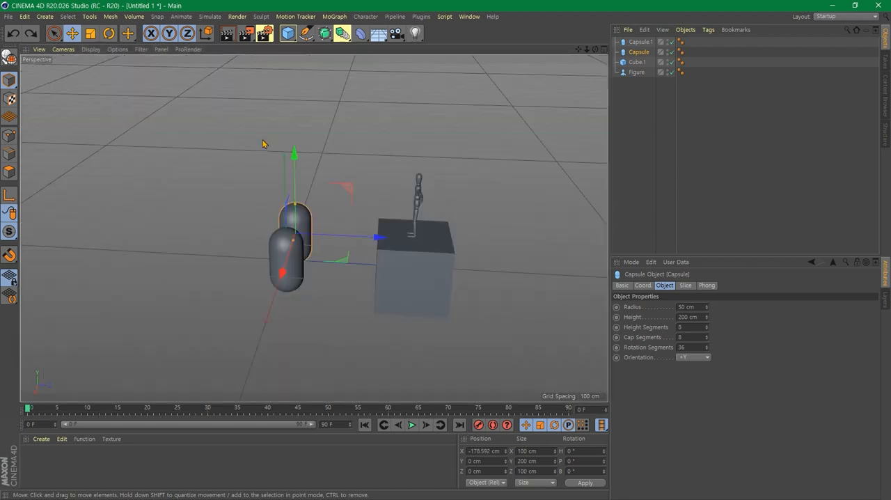
- Select the figure, frame it in the Perspective view, and frame all the scene's geometry
click(417, 189)
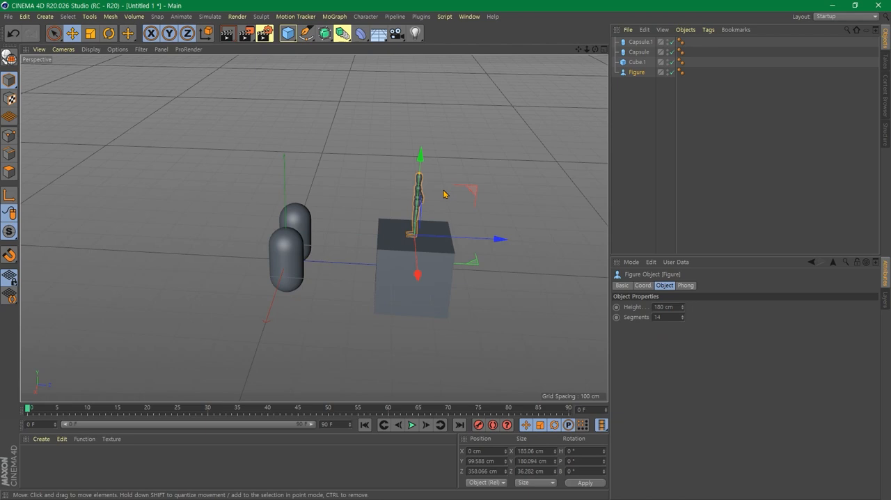
scroll(470, 195, up, 7)
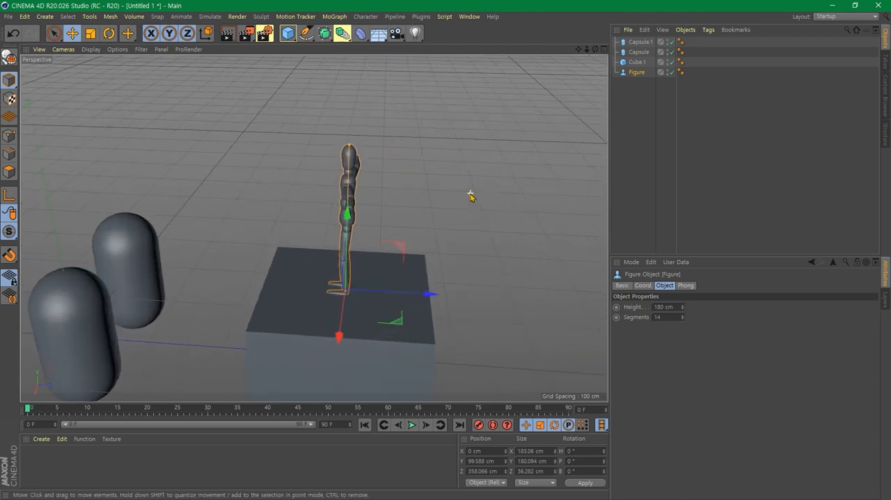
scroll(470, 197, up, 2)
scroll(471, 197, down, 4)
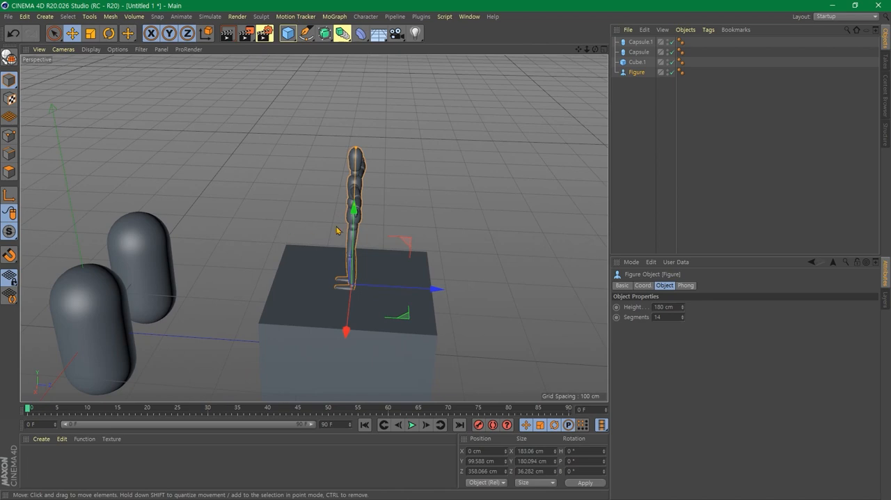
key(o)
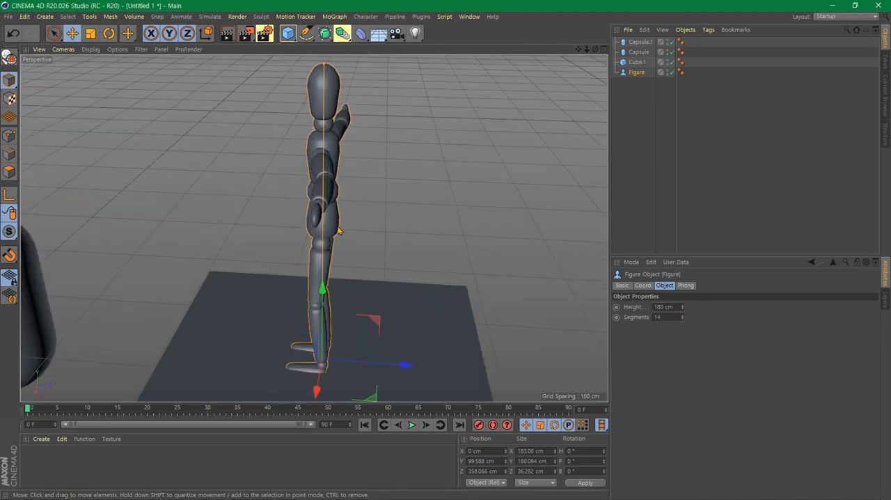
key(h)
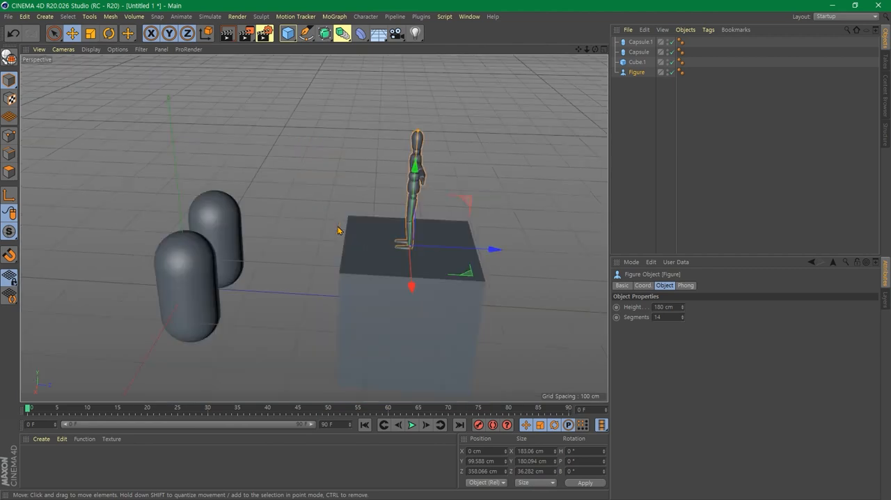
- Select and frame the rear capsule and the front capsule in turn, and fit the whole scene in the view
click(219, 211)
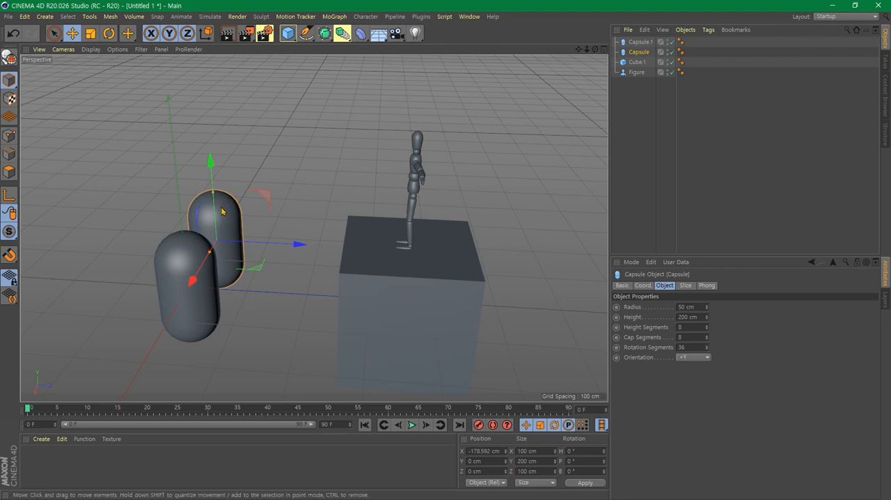
key(o)
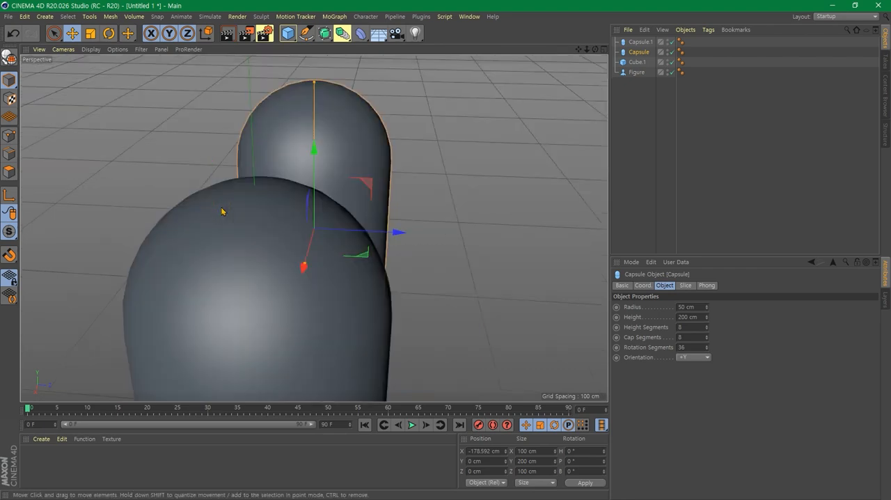
alt+drag(442, 271, 400, 268)
click(331, 201)
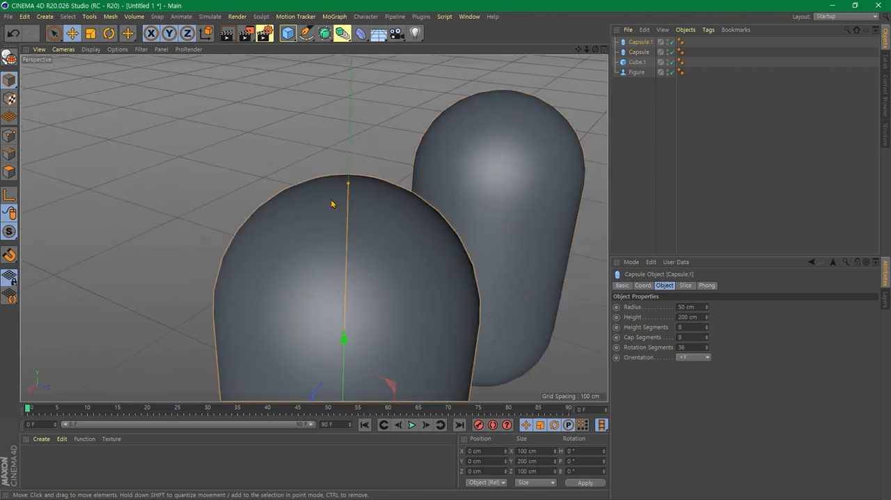
key(o)
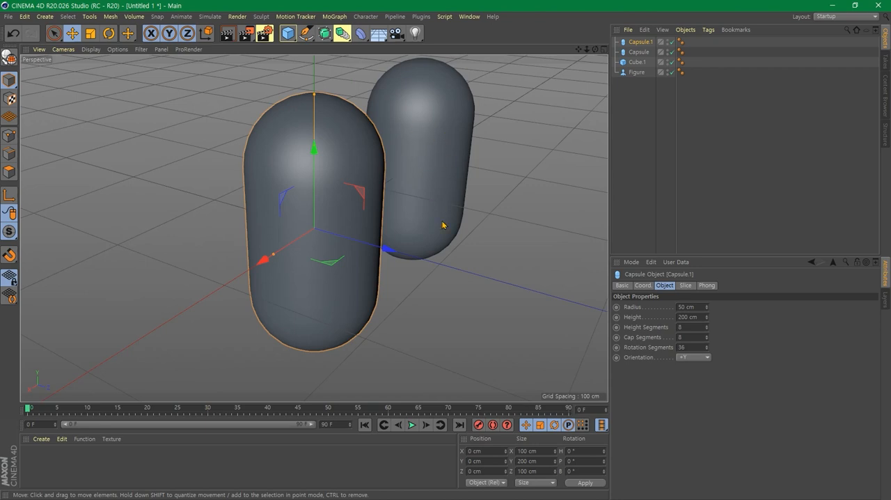
scroll(442, 224, down, 1)
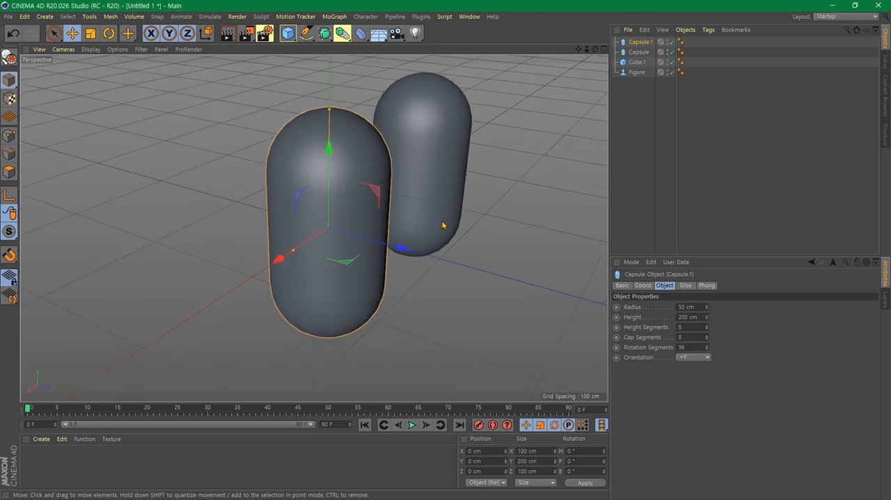
key(h)
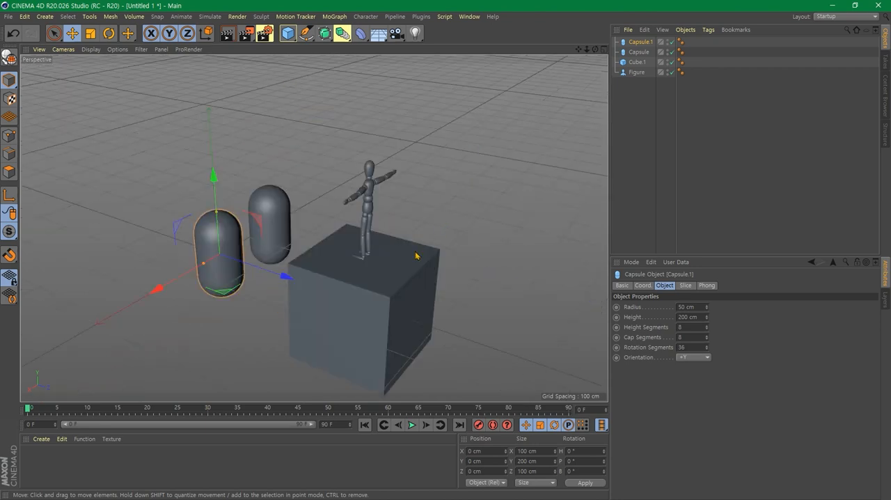
- Pan and orbit the Perspective view to a low angle facing the figure, with both capsules in front of the cube
alt+middle_drag(326, 288, 353, 240)
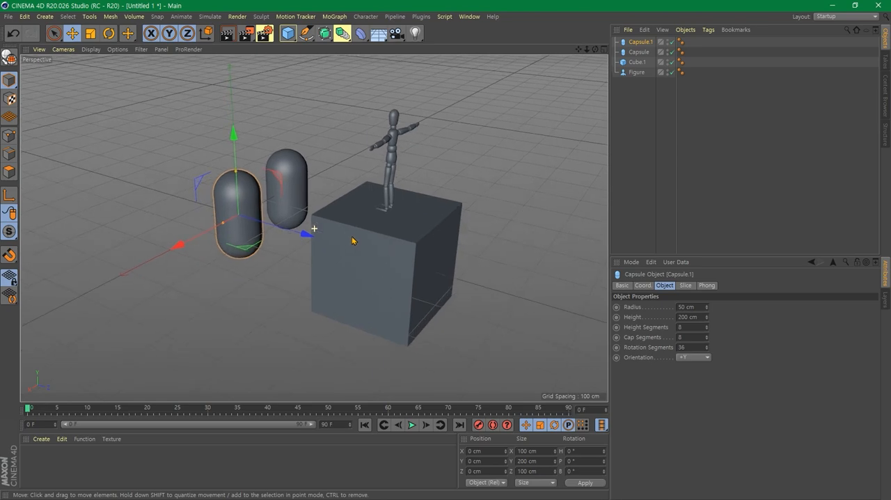
alt+drag(296, 287, 460, 264)
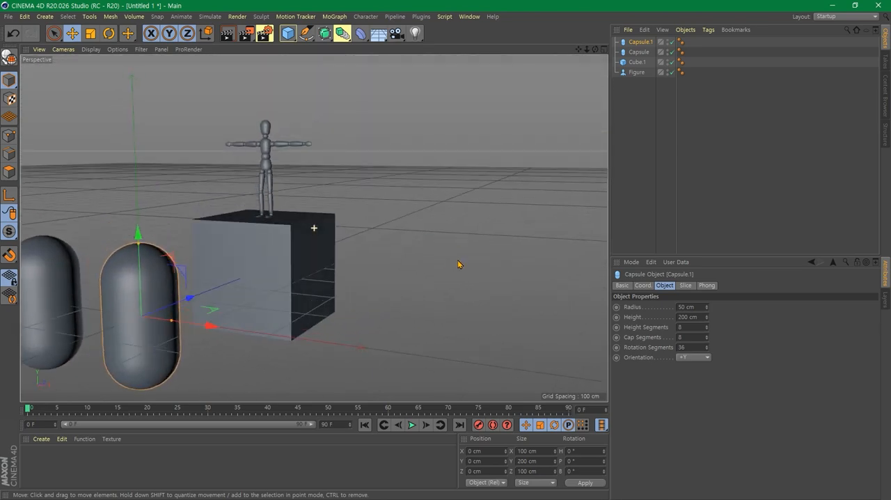
alt+middle_drag(242, 275, 389, 225)
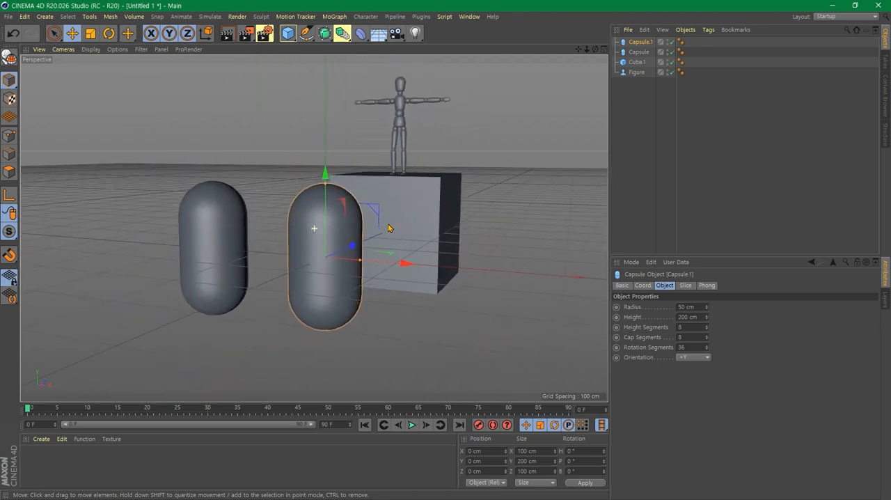
- Frame the figure from the low front angle, fit the whole scene in the view again, and clear the selection
click(405, 333)
click(400, 86)
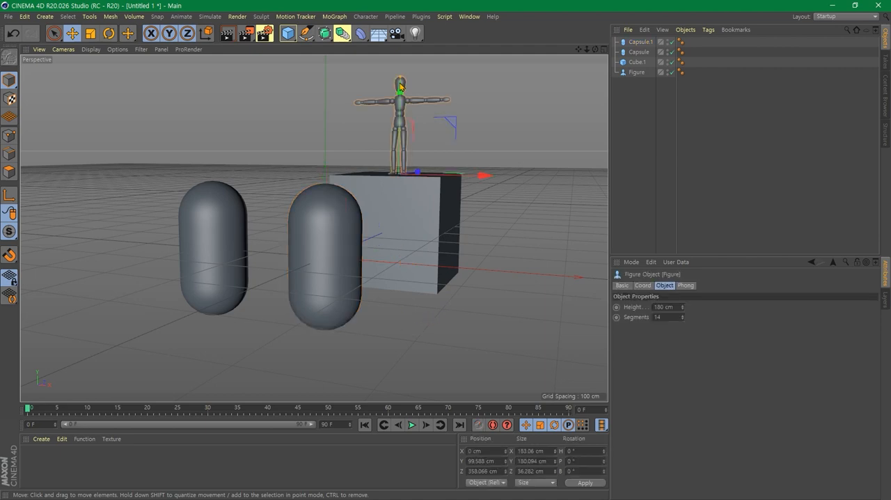
key(o)
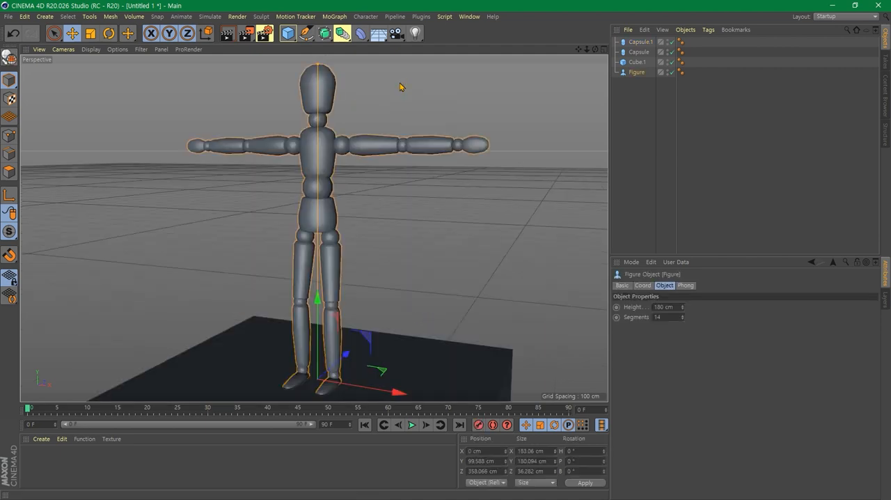
key(h)
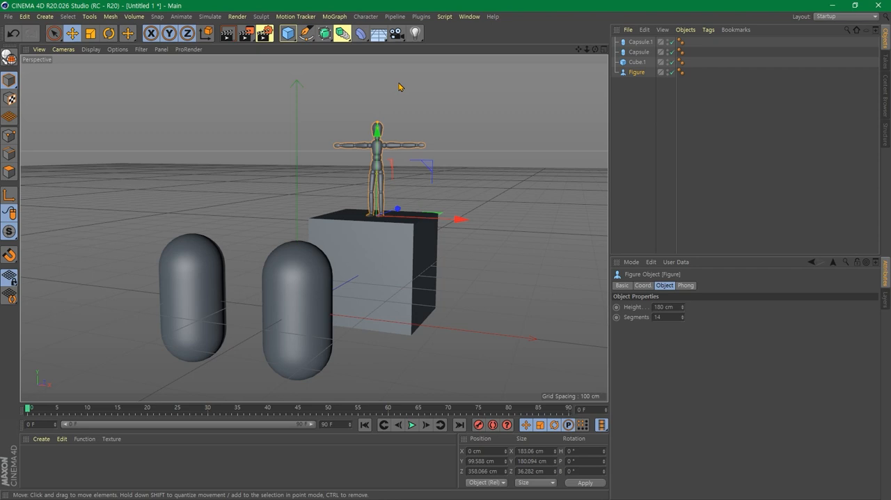
click(233, 229)
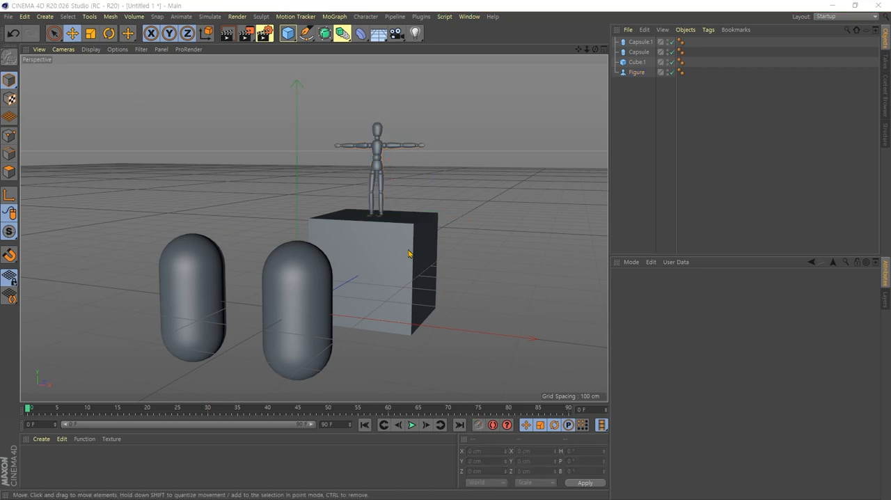
- Duplicate the capsule at the origin along the X axis, placing the copy at about X 172 cm
click(488, 235)
scroll(485, 282, down, 2)
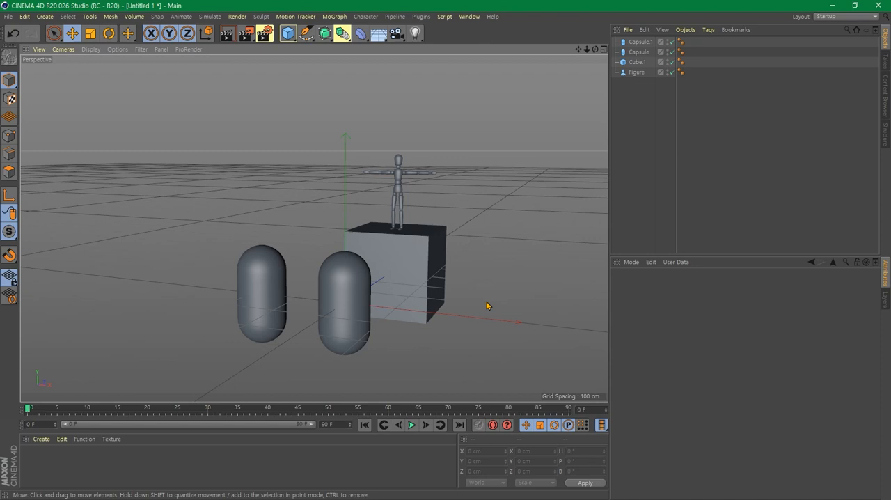
alt+drag(487, 306, 391, 328)
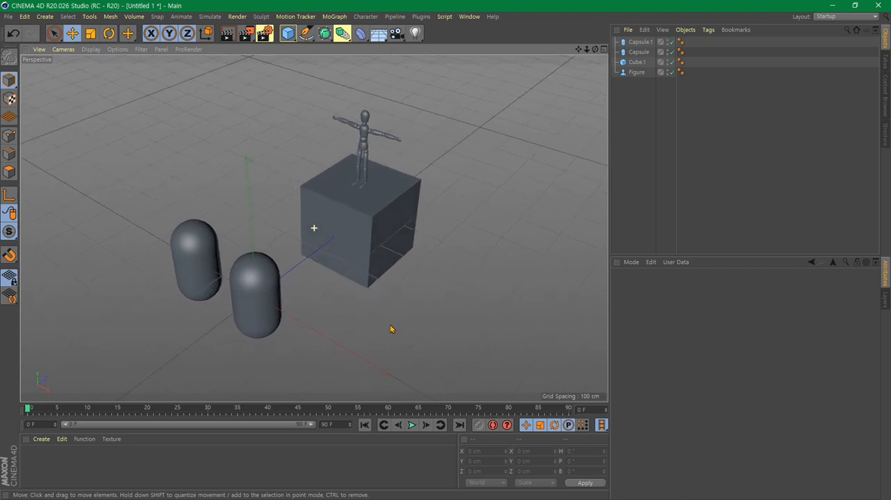
click(255, 275)
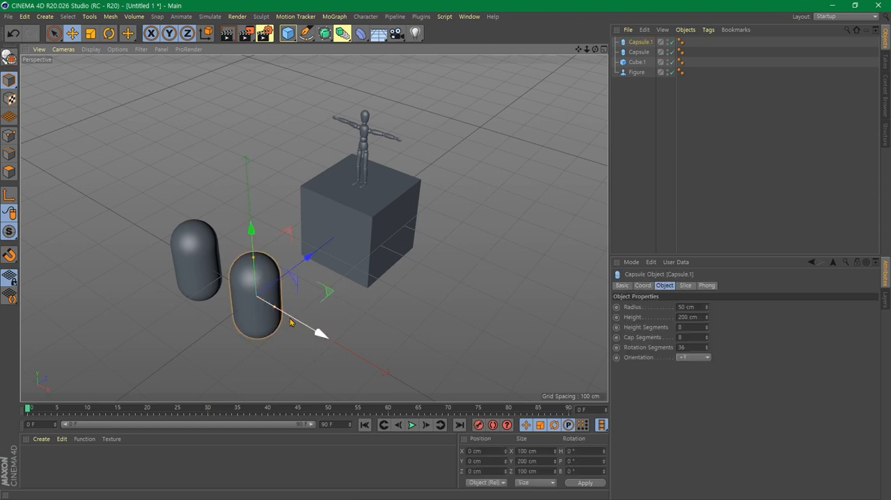
ctrl+drag(295, 320, 349, 379)
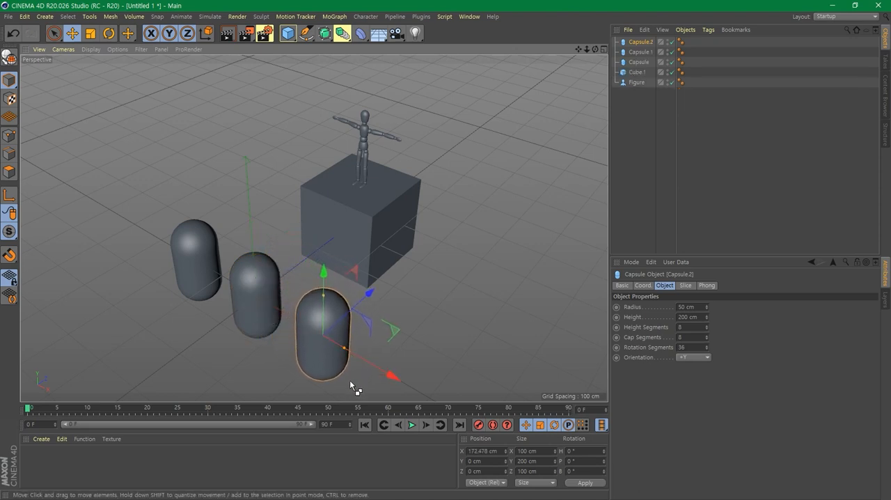
- Select the capsule farthest along negative X and duplicate it upward, placing the copy at about Y 159 cm
click(424, 309)
scroll(425, 310, down, 1)
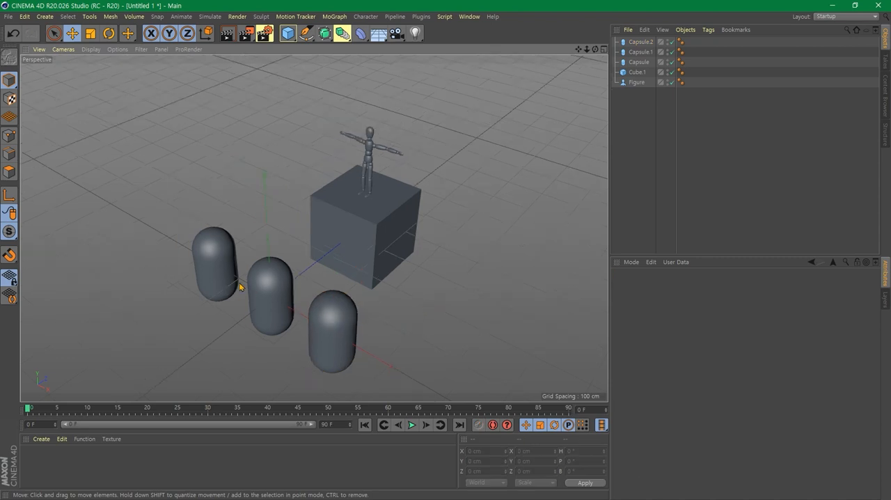
click(271, 285)
click(211, 245)
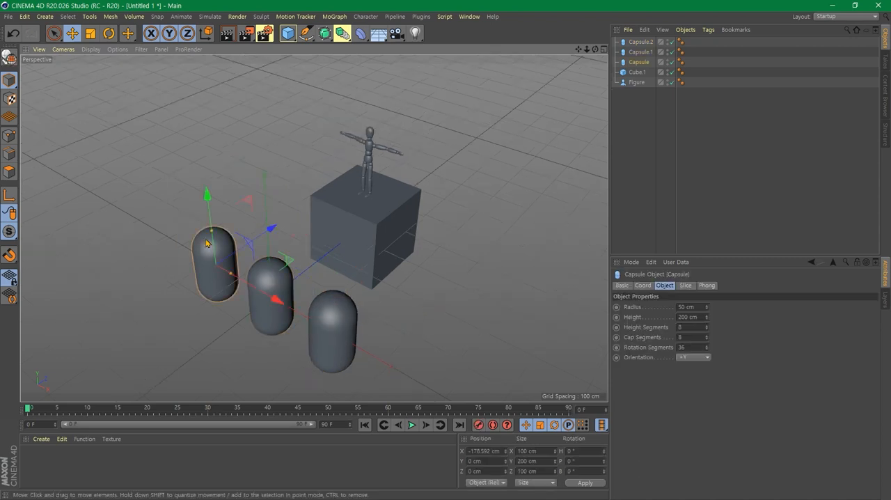
scroll(210, 259, up, 1)
scroll(209, 259, up, 1)
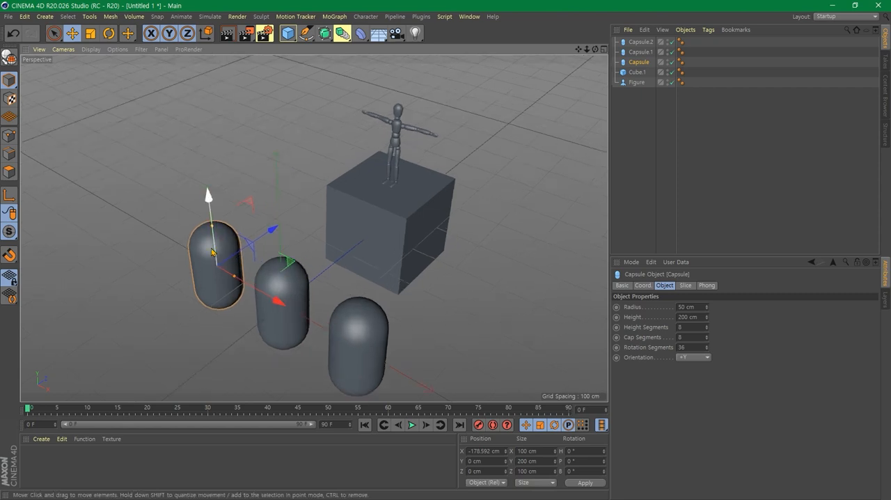
ctrl+drag(212, 217, 212, 140)
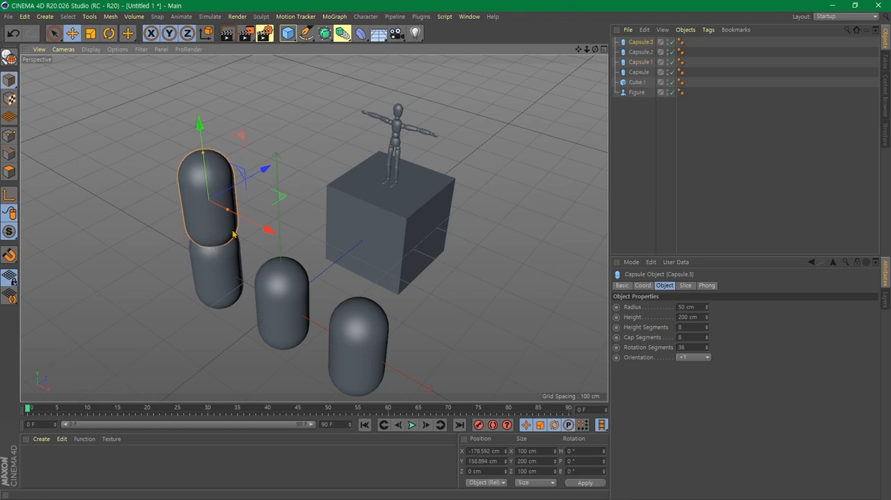
- Try moving the upper stacked capsule freely in the Perspective view, undo the move, and clear the selection
alt+drag(272, 339, 301, 335)
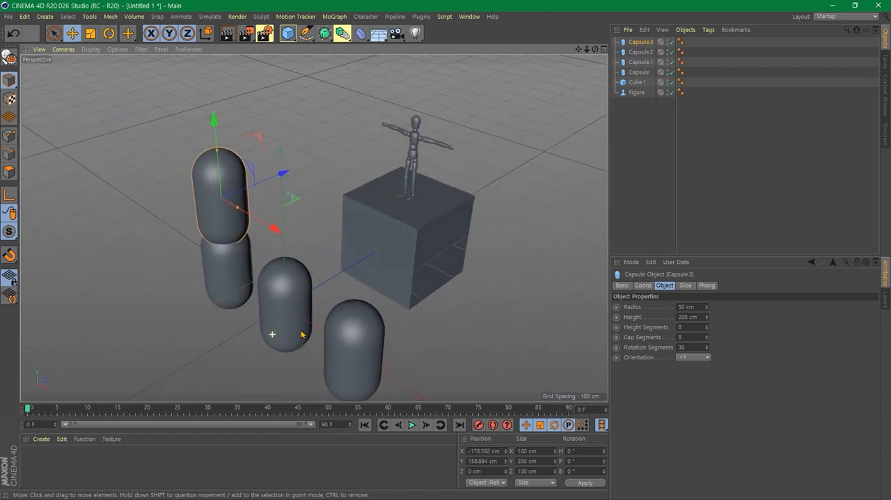
alt+drag(301, 335, 343, 317)
drag(111, 170, 202, 298)
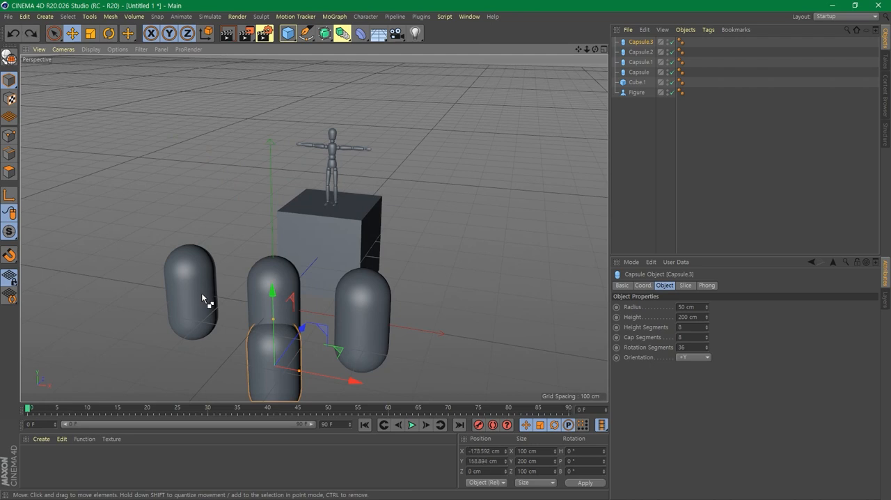
key(ctrl+z)
click(129, 261)
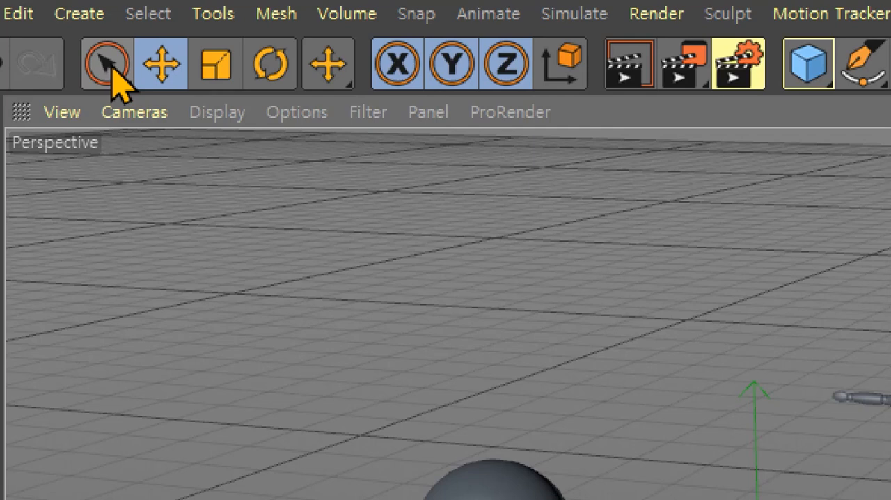
- Use Rectangle Selection to select both capsules of the stacked pair
click(54, 34)
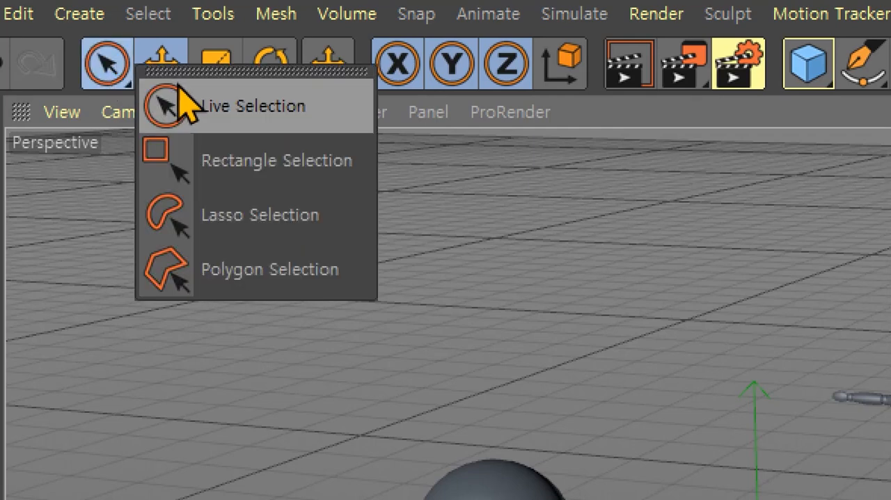
click(246, 180)
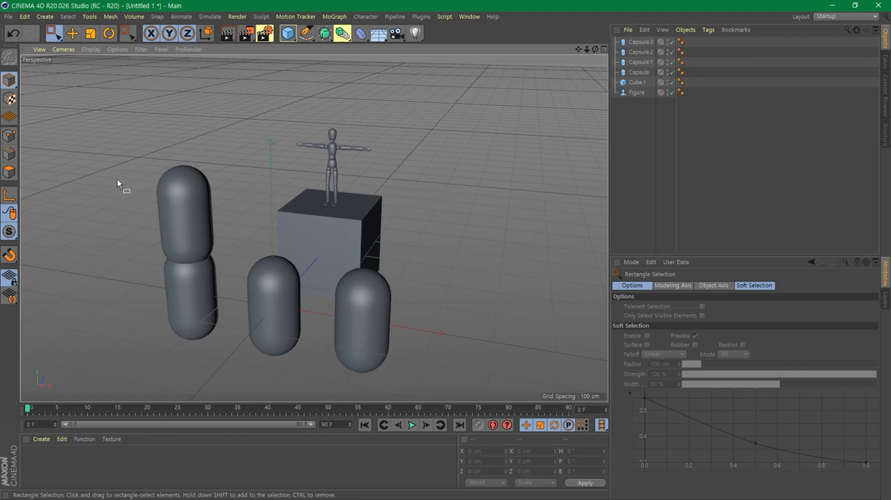
drag(117, 183, 209, 368)
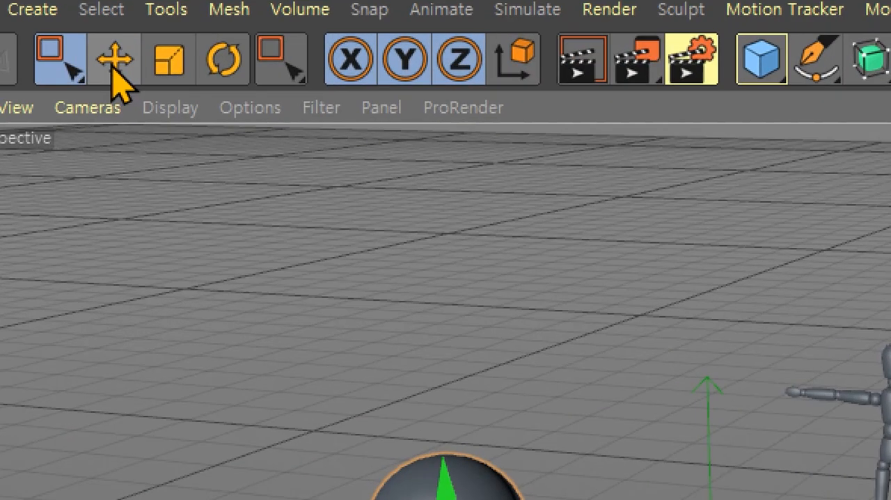
- Duplicate the stacked capsule pair along the X axis with the Move tool, placing the copies at about X 362 cm
click(112, 68)
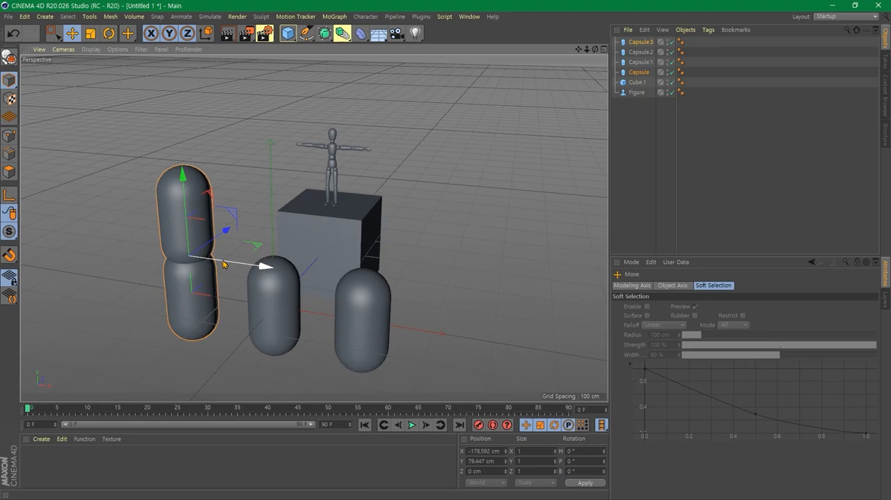
drag(225, 261, 510, 346)
scroll(508, 341, down, 2)
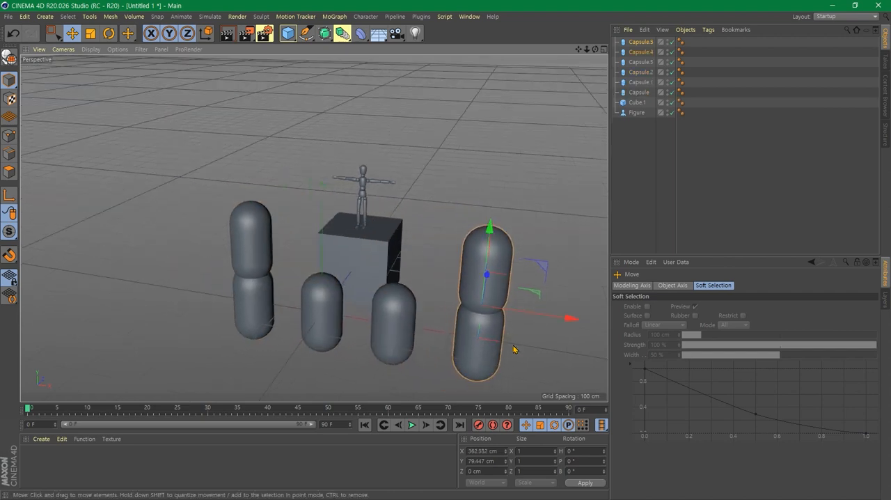
- Try moving the duplicated capsule pair freely in the view, undo the move, and clear the selection
alt+middle_drag(514, 349, 452, 311)
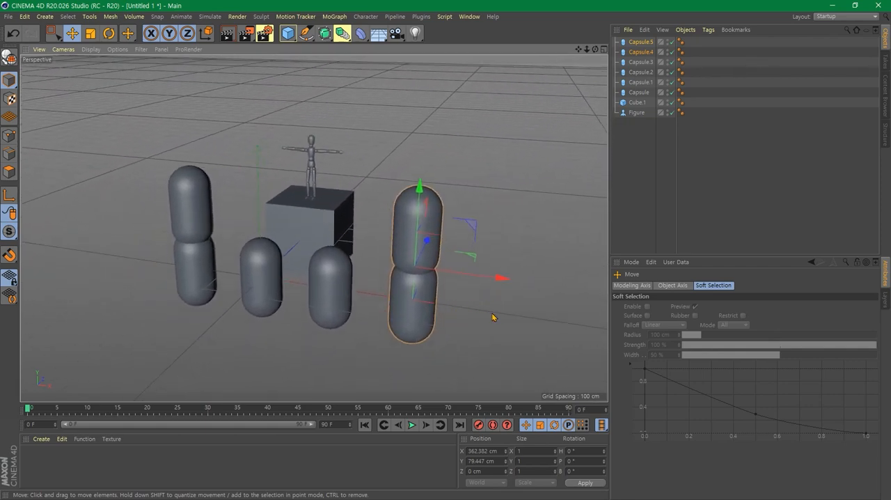
alt+drag(492, 318, 426, 325)
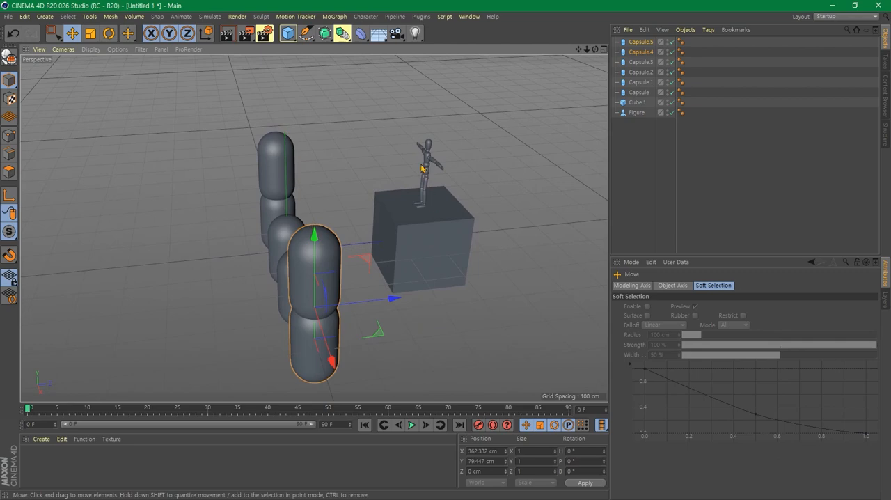
drag(421, 169, 459, 204)
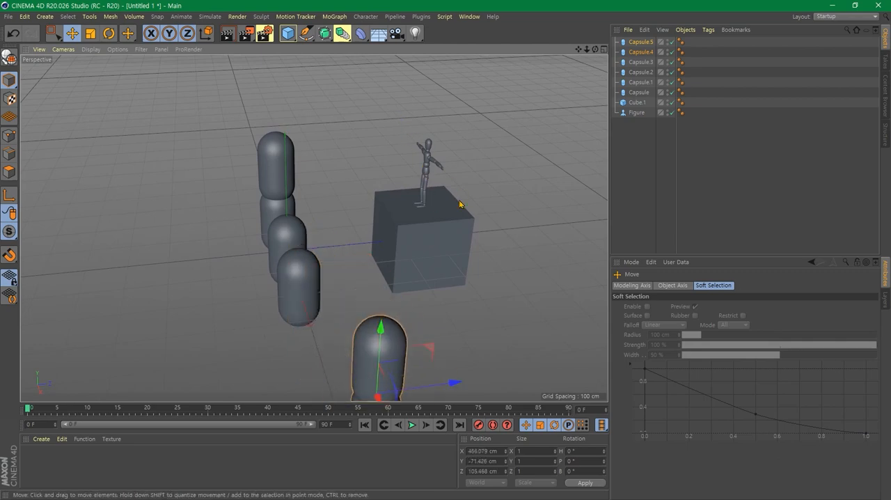
key(ctrl+z)
click(503, 146)
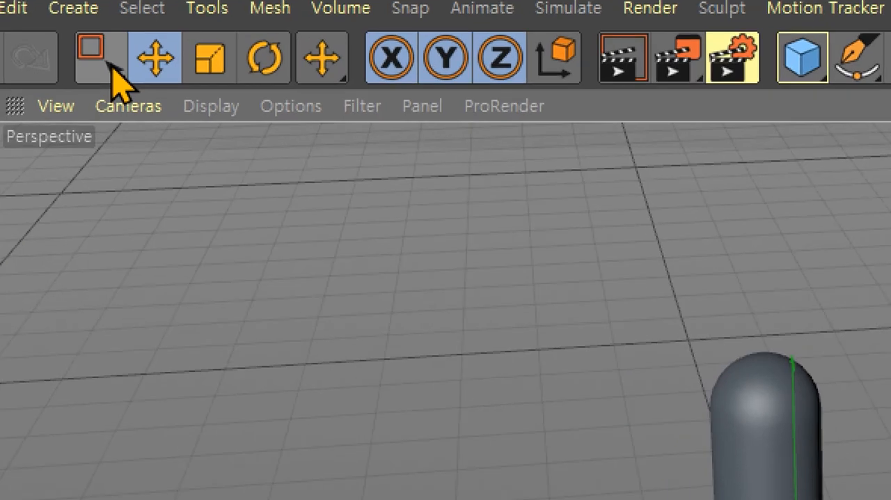
- Use Lasso Selection to select the duplicated stacked pair together with the single capsule next to it
drag(69, 45, 94, 66)
mouse_move(174, 125)
mouse_down()
mouse_move(192, 139)
mouse_move(225, 119)
mouse_move(239, 204)
mouse_move(251, 204)
mouse_up()
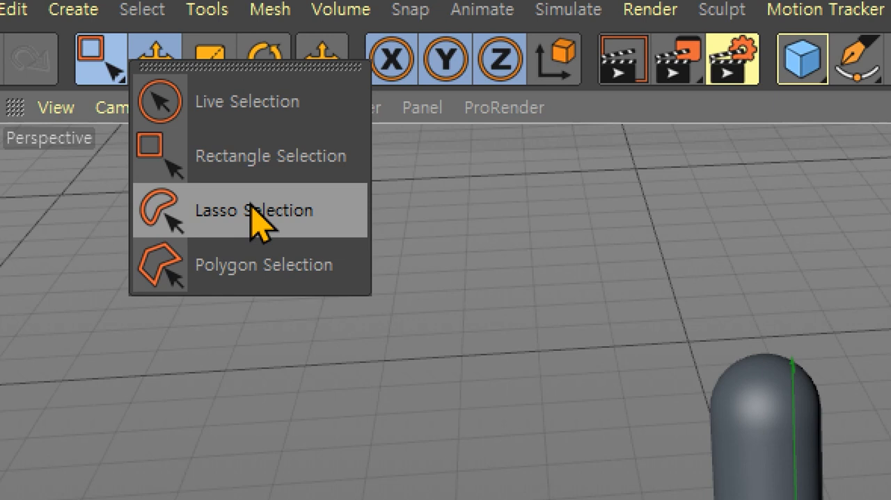
mouse_move(251, 203)
mouse_down()
mouse_move(281, 215)
mouse_move(283, 206)
mouse_up()
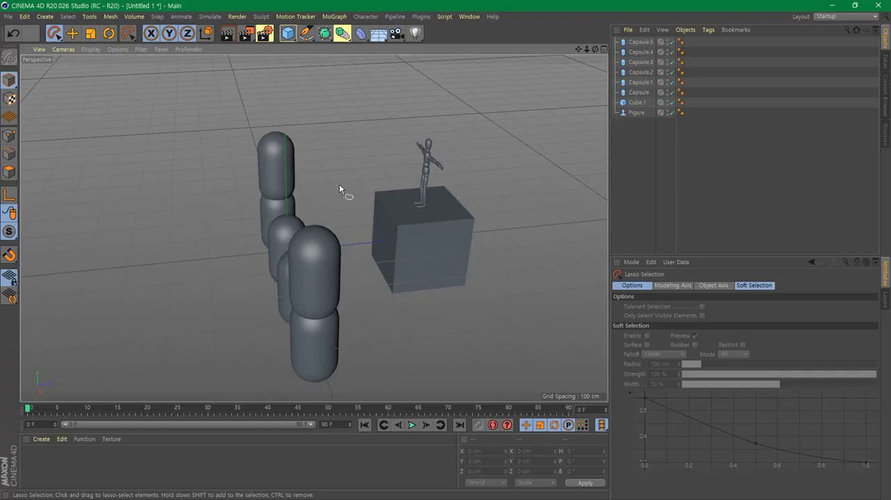
alt+drag(390, 307, 449, 314)
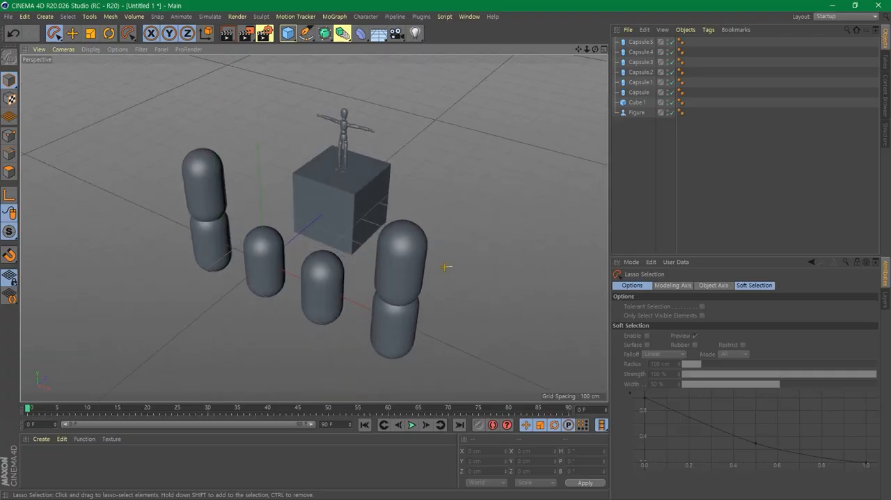
drag(451, 266, 357, 265)
mouse_move(314, 320)
mouse_down()
mouse_move(386, 377)
mouse_move(484, 304)
mouse_move(477, 305)
mouse_up()
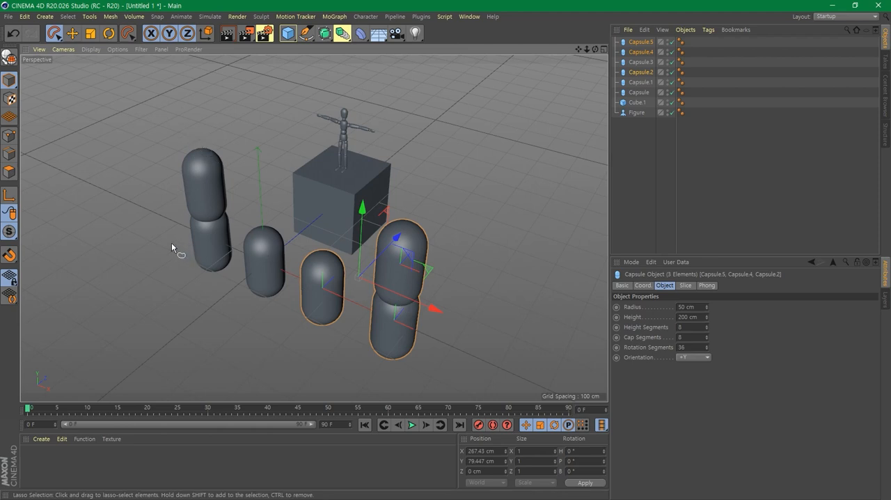
- Lasso-select the four ground-level capsules, and replace that selection with the two capsules of the duplicated stack
alt+drag(192, 269, 214, 270)
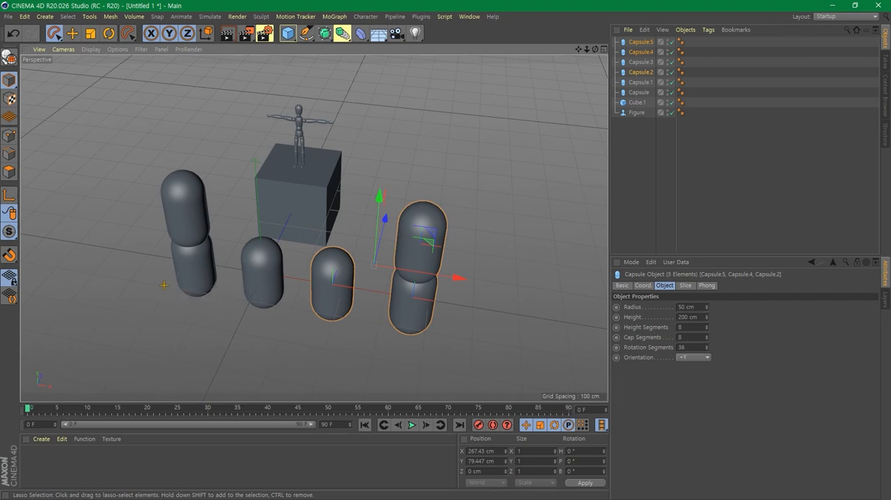
mouse_move(291, 306)
shift+mouse_down()
mouse_move(211, 327)
mouse_move(148, 279)
mouse_move(163, 282)
shift+mouse_up()
mouse_move(460, 346)
mouse_down()
mouse_move(238, 333)
mouse_move(167, 279)
mouse_move(407, 307)
mouse_move(462, 334)
mouse_up()
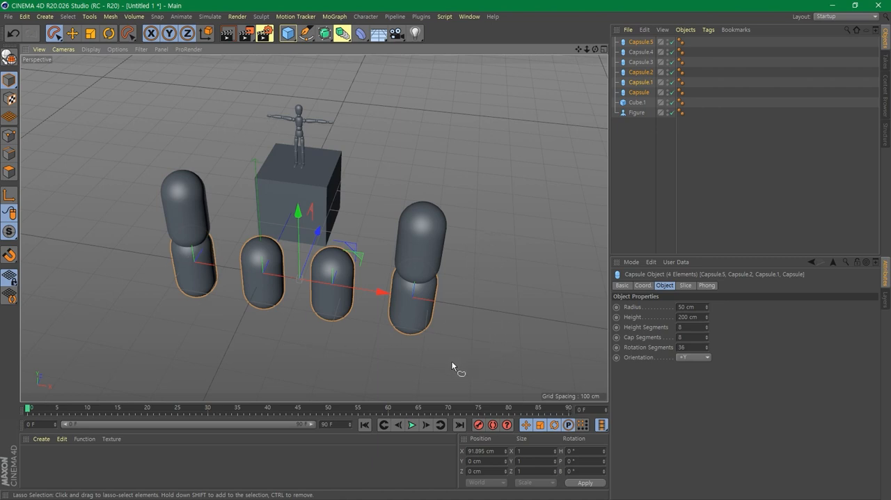
mouse_move(437, 362)
mouse_down()
mouse_move(411, 342)
mouse_move(391, 231)
mouse_up()
mouse_move(454, 207)
mouse_down()
mouse_move(474, 310)
mouse_move(422, 359)
mouse_up()
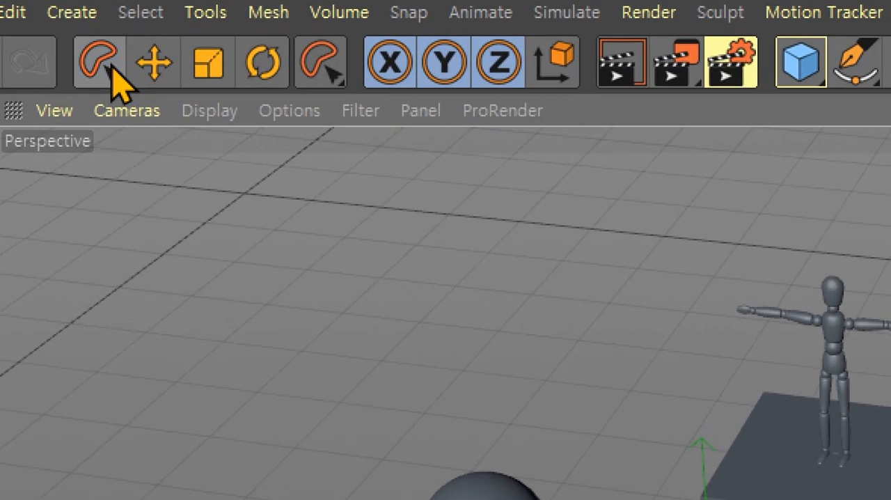
- Use Polygon Selection to outline and select the two single capsules together with the duplicated stacked pair
click(55, 34)
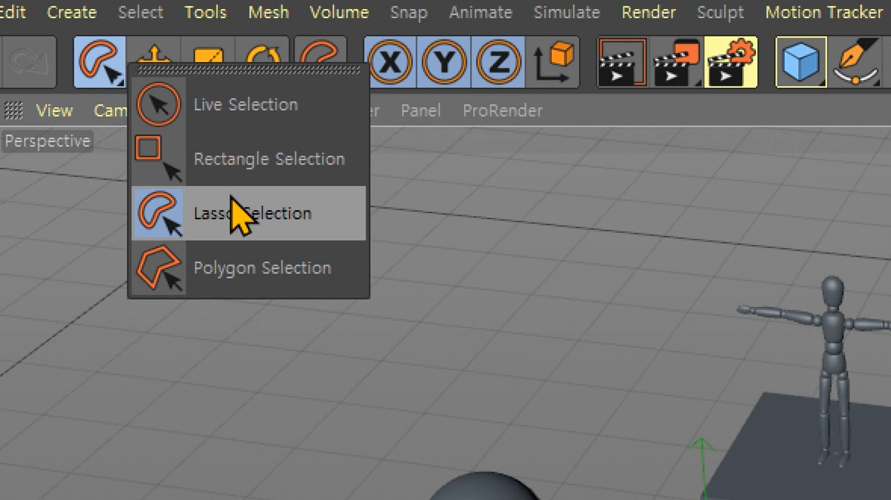
click(263, 270)
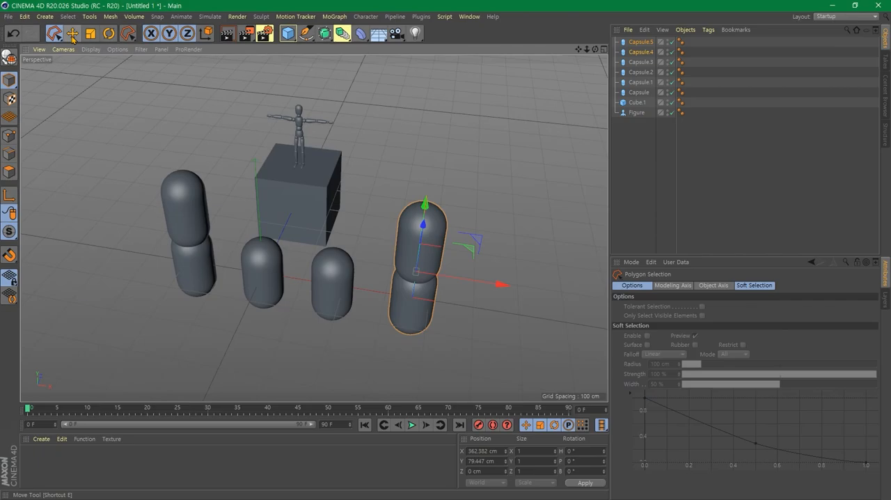
click(56, 35)
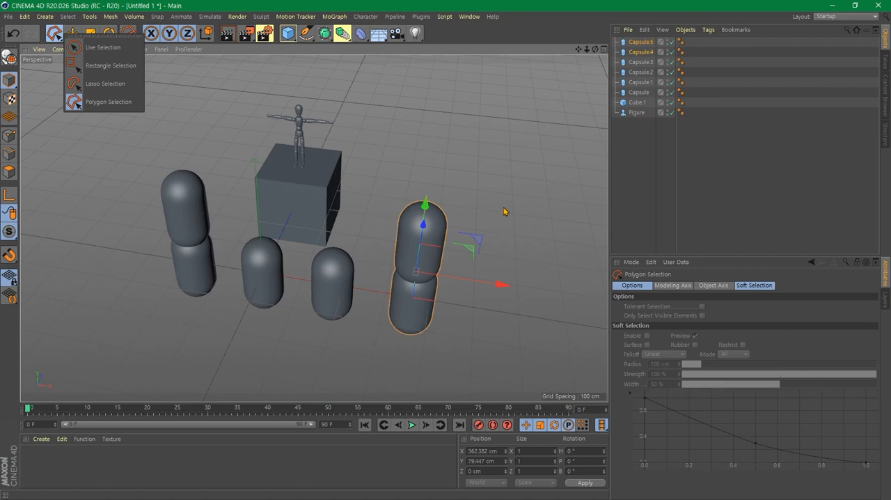
click(406, 185)
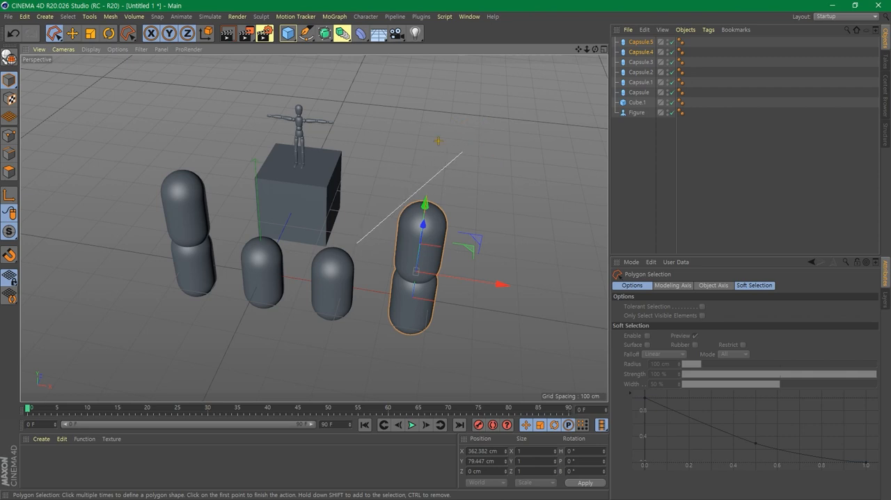
click(402, 138)
click(518, 223)
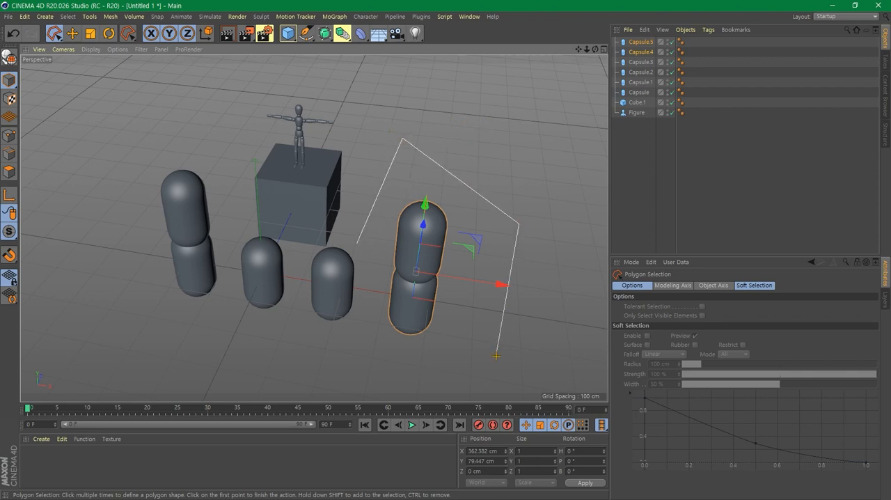
click(495, 356)
click(300, 370)
click(224, 314)
click(229, 266)
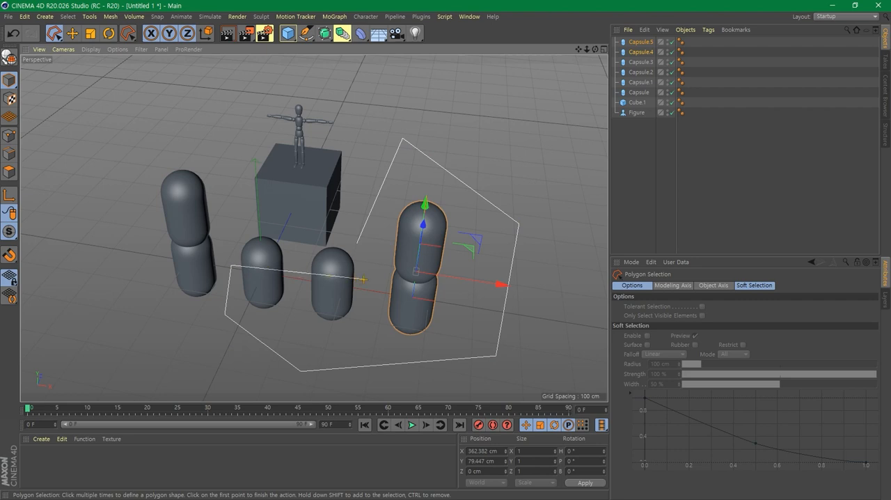
double_click(357, 243)
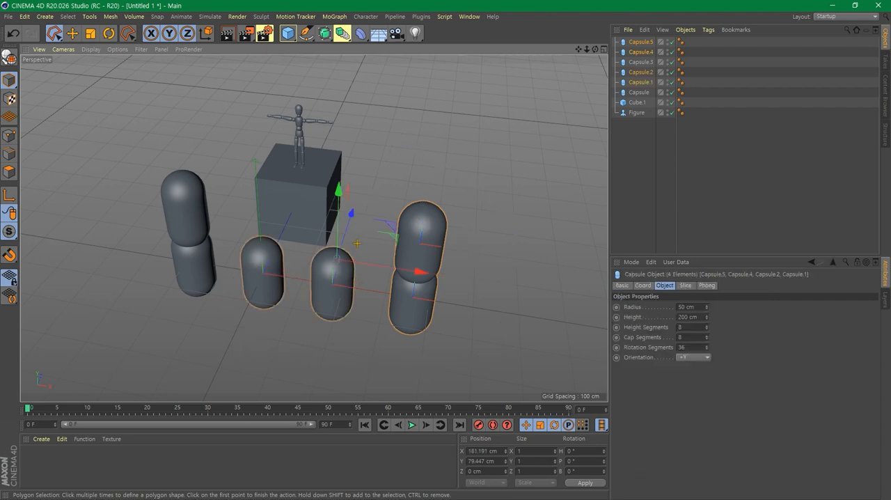
click(357, 243)
click(74, 55)
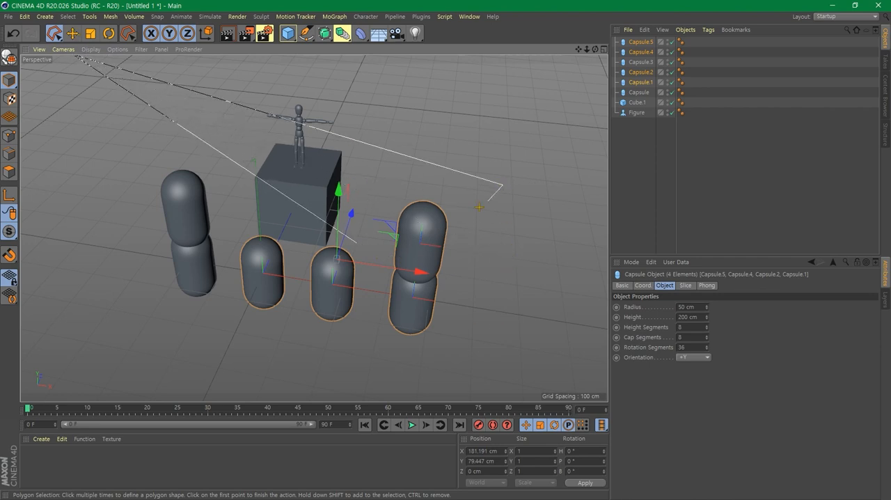
- Polygon-select the figure, cube and upper capsule of the duplicated stack, and replace that selection with the figure, cube, original stacked pair and two single capsules
click(357, 243)
click(356, 243)
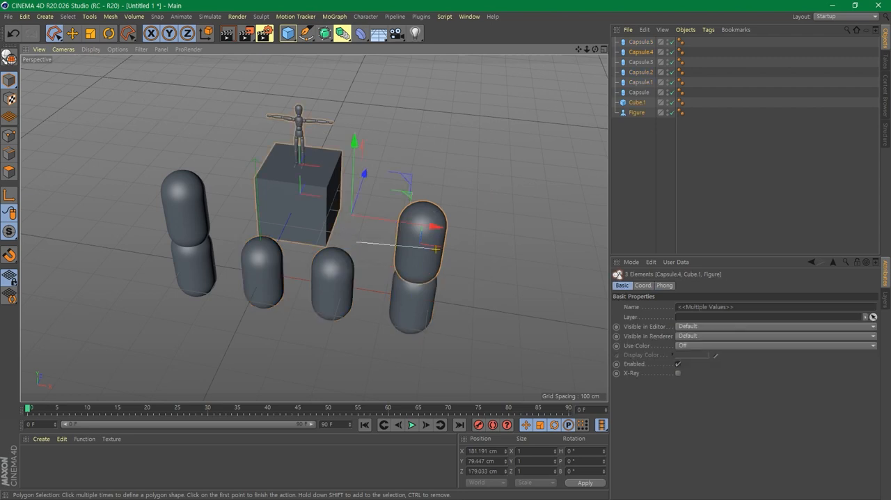
click(390, 149)
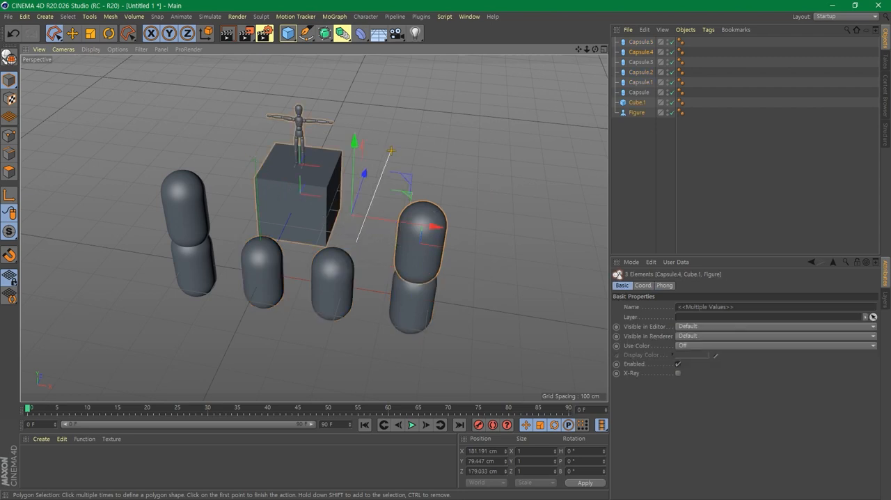
click(204, 126)
click(130, 321)
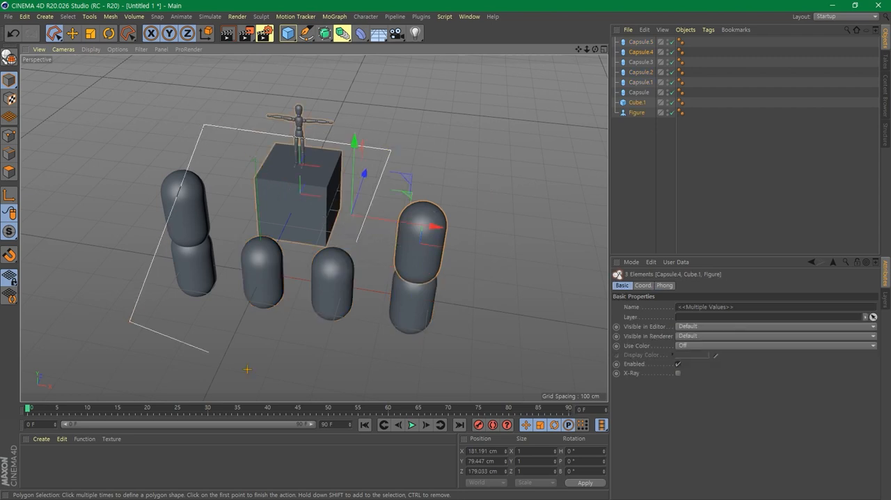
click(378, 353)
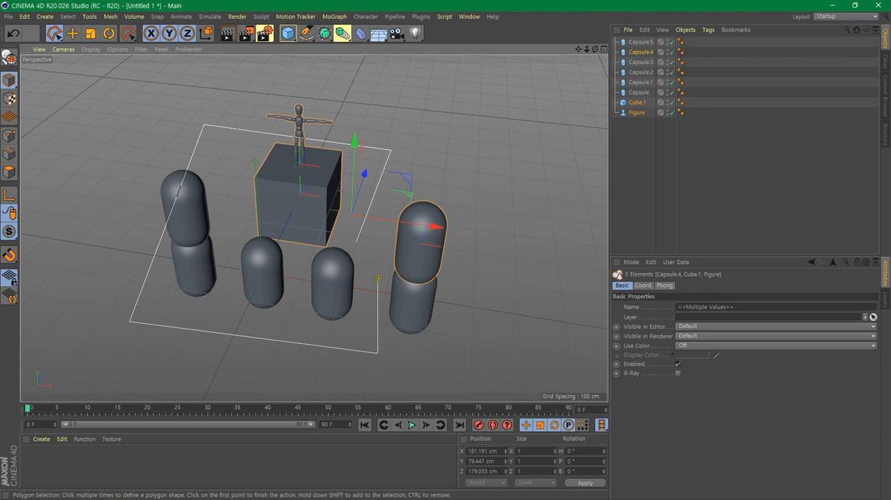
double_click(356, 239)
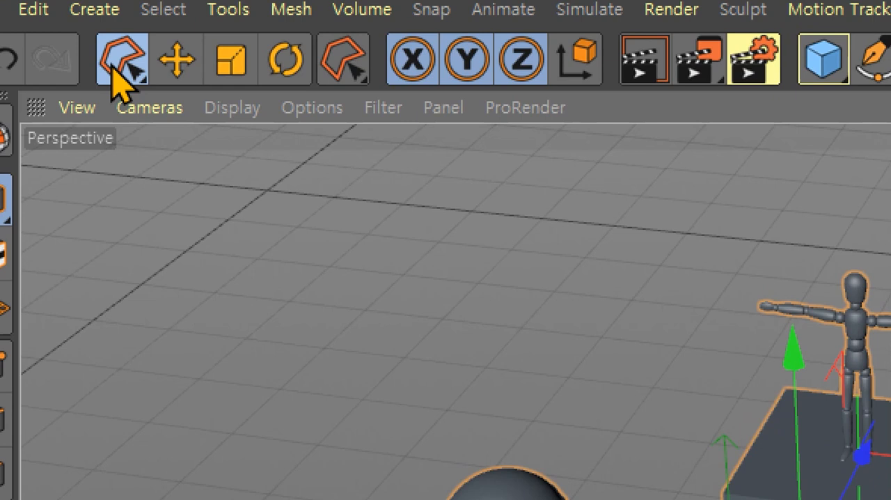
- Switch to Live Selection, clear the current selection, and paint over both capsules of the duplicated stack to select them
click(52, 39)
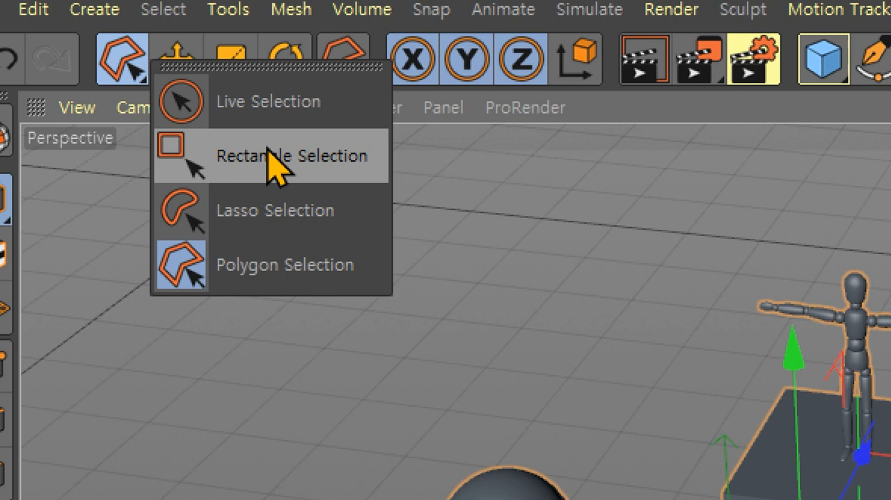
click(320, 105)
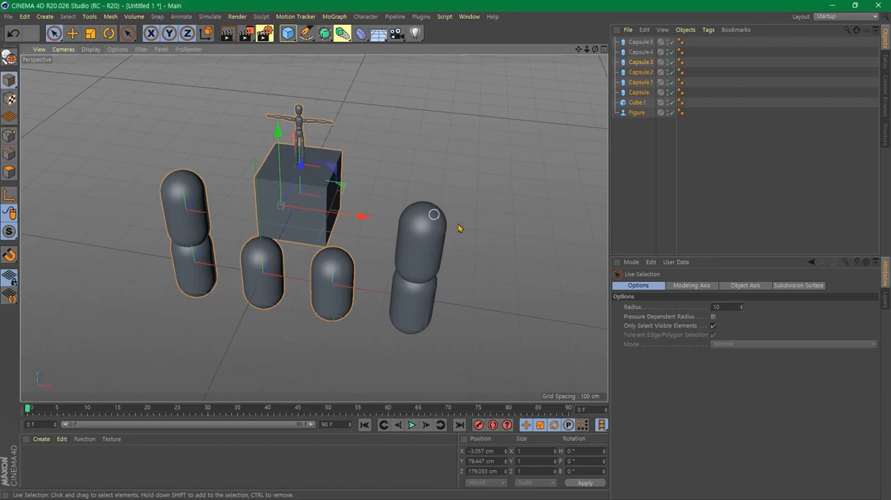
click(498, 127)
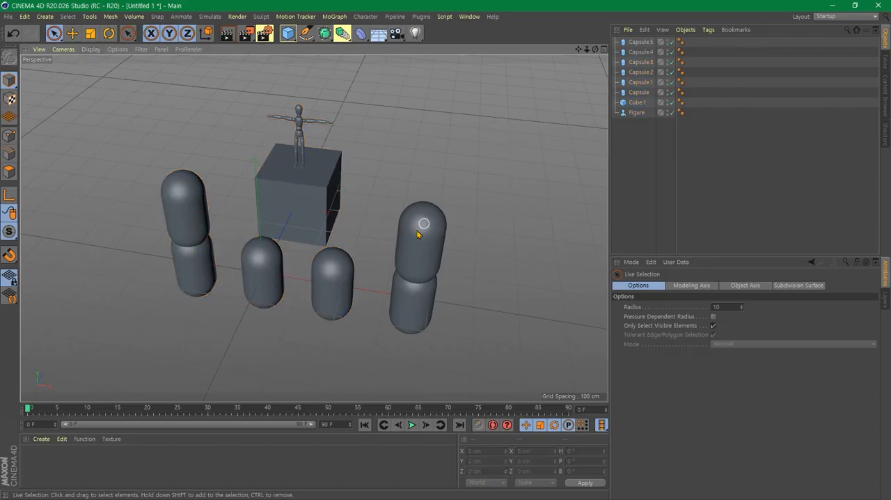
drag(419, 249, 417, 313)
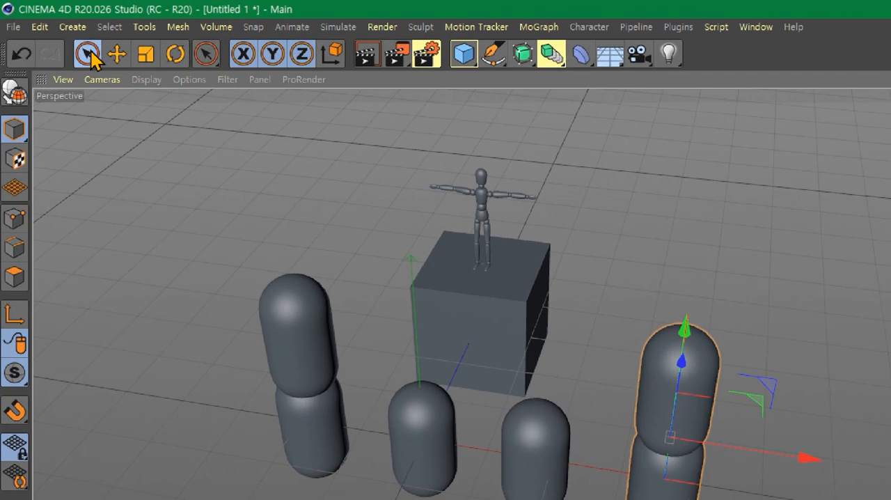
- Replace the selection by painting with Live Selection across the two single capsules and the lower capsule of the duplicated stack
click(55, 33)
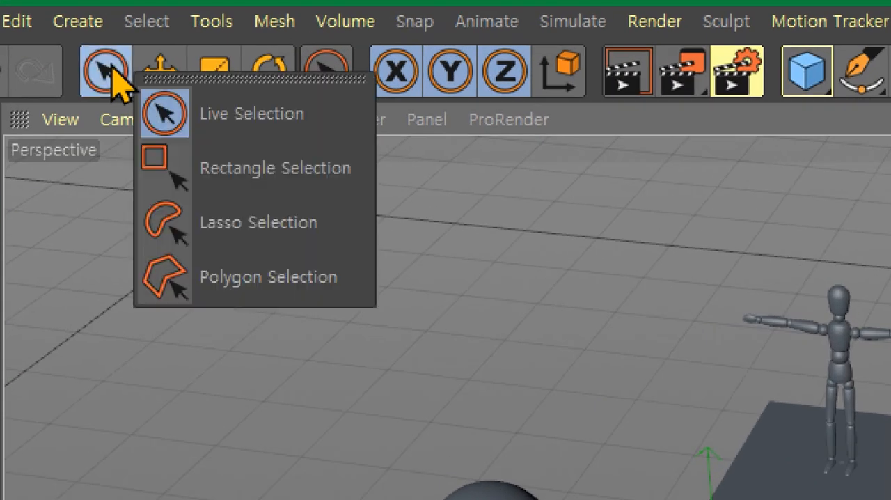
click(223, 106)
click(494, 125)
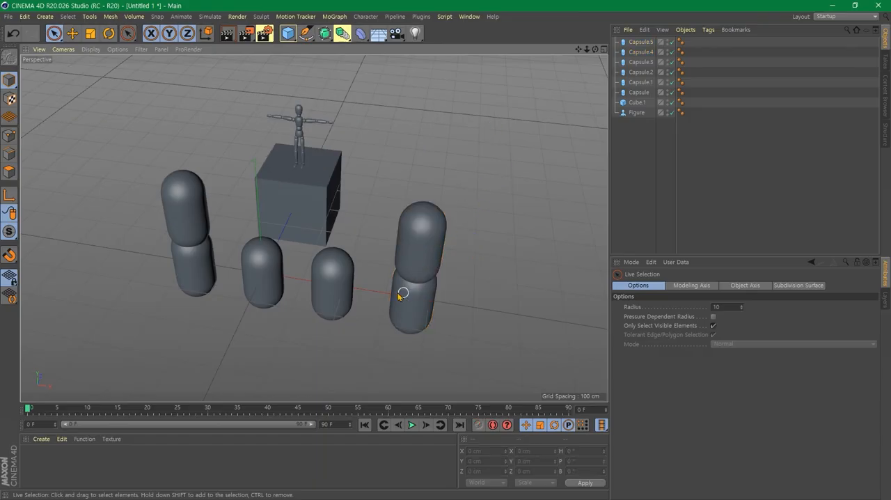
drag(272, 285, 432, 316)
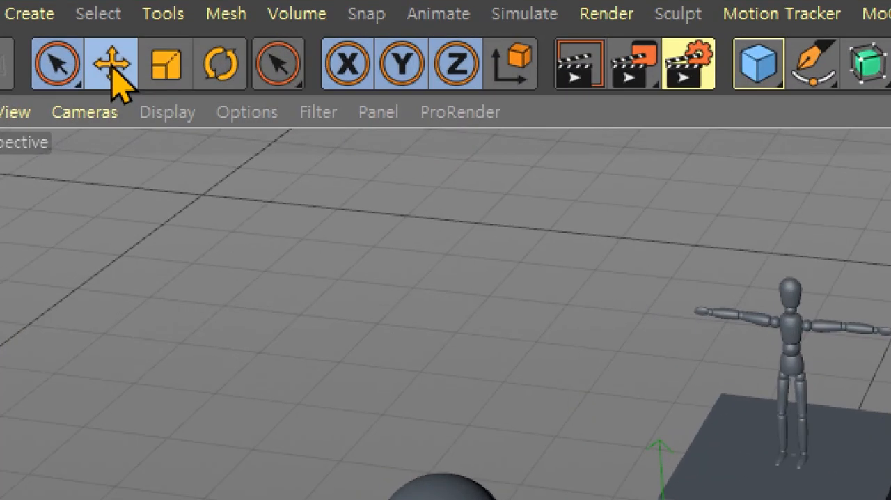
- Duplicate the three selected ground-level capsules with the Move tool, placing the copies about 175 cm along negative Z, away from the cube
click(72, 34)
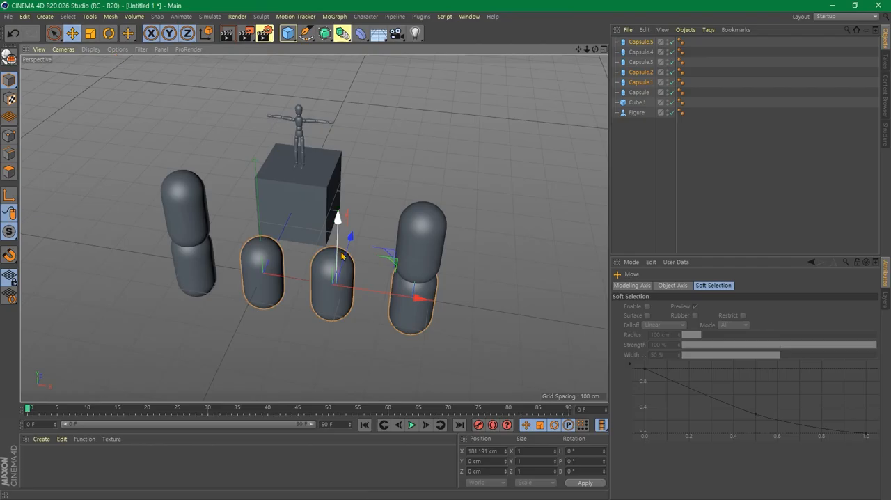
alt+drag(495, 354, 408, 358)
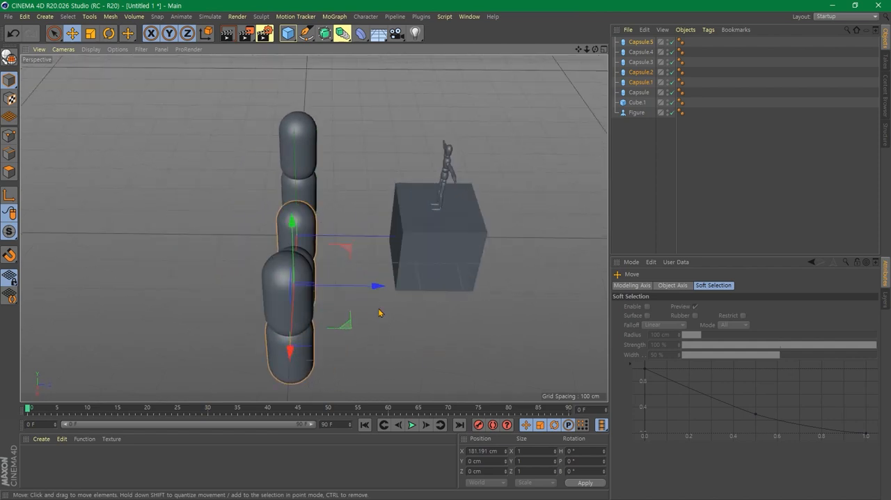
ctrl+drag(374, 287, 301, 286)
alt+drag(208, 346, 64, 318)
alt+drag(303, 356, 241, 355)
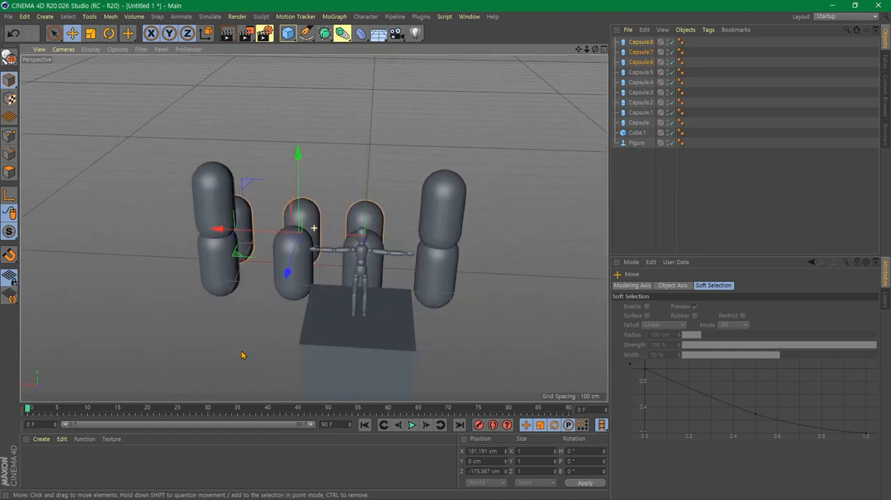
alt+drag(410, 327, 421, 294)
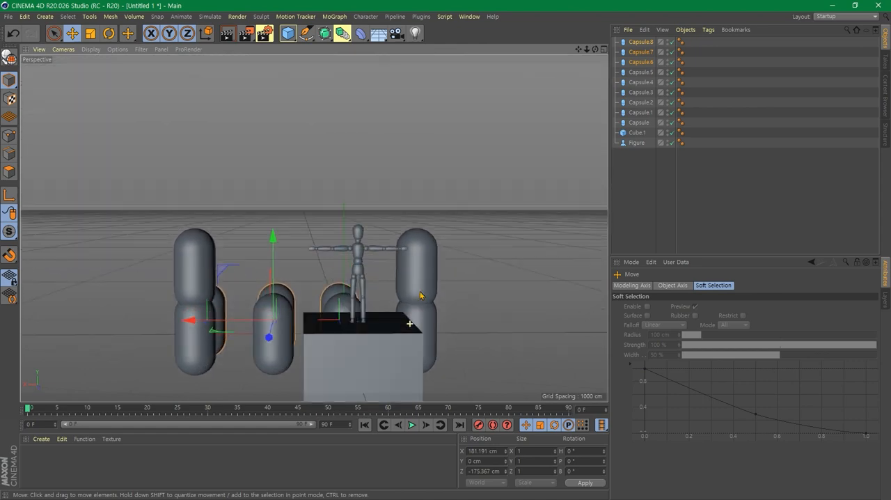
alt+drag(386, 349, 490, 315)
alt+drag(263, 309, 452, 280)
scroll(453, 280, down, 2)
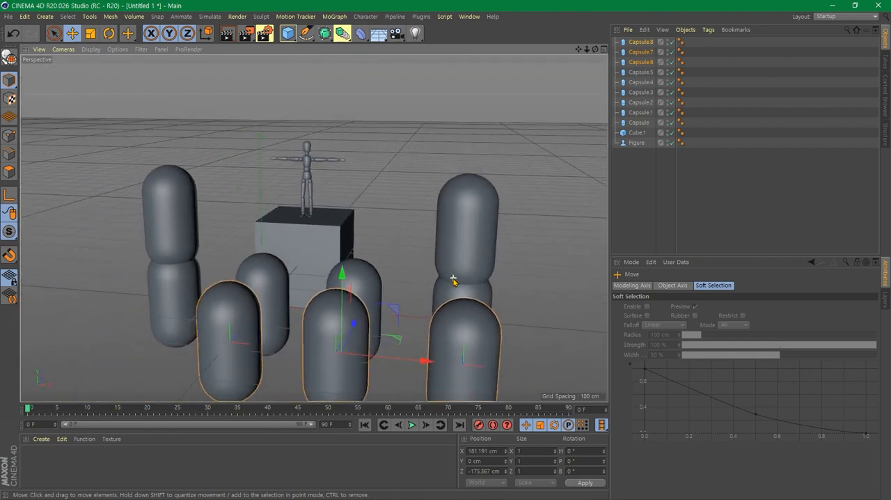
alt+middle_drag(406, 299, 413, 259)
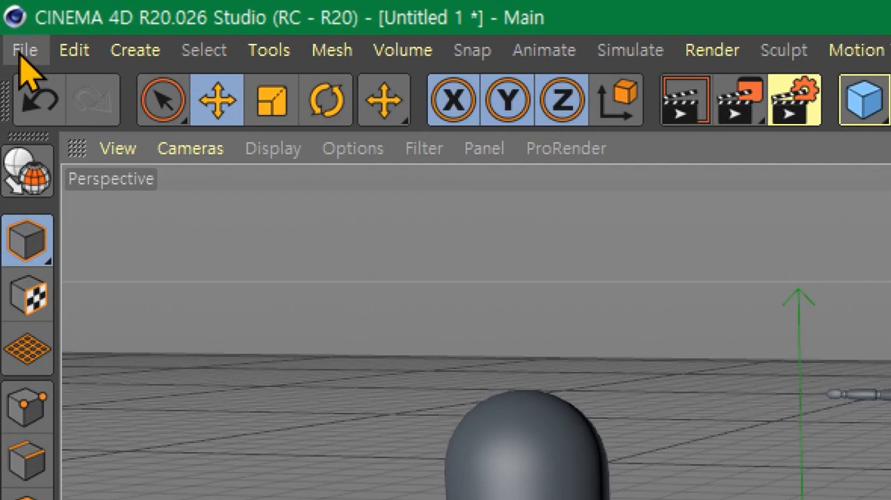
- Save the scene as class_01 in the 3d folder on drive D
click(23, 52)
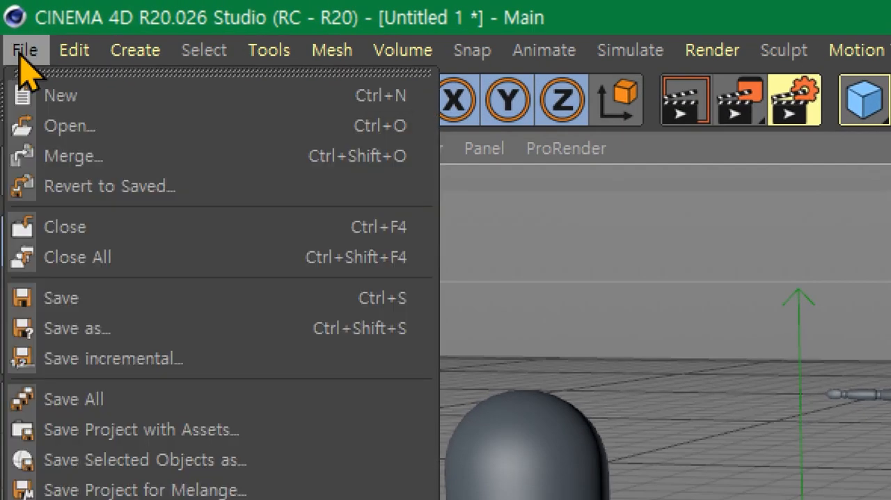
click(104, 299)
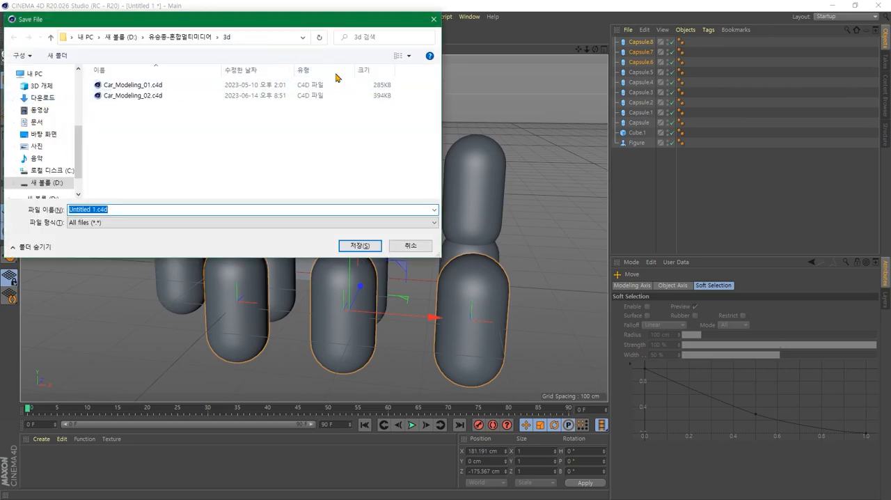
click(255, 38)
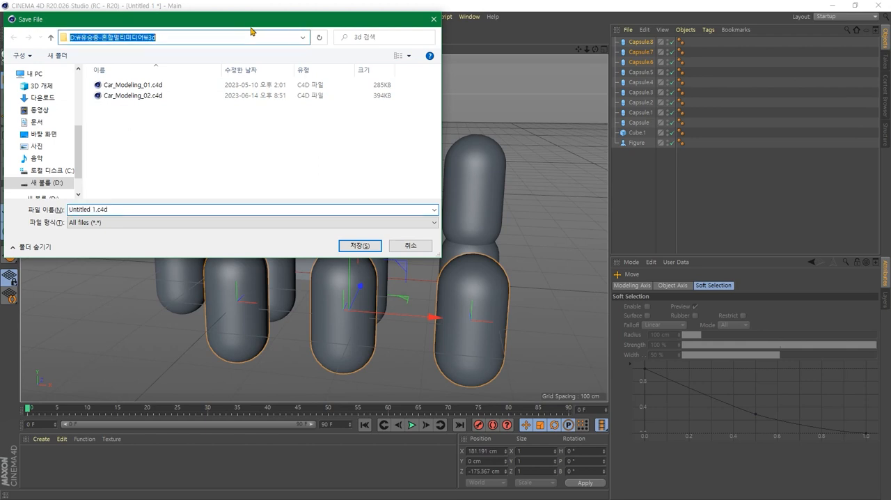
drag(250, 26, 343, 53)
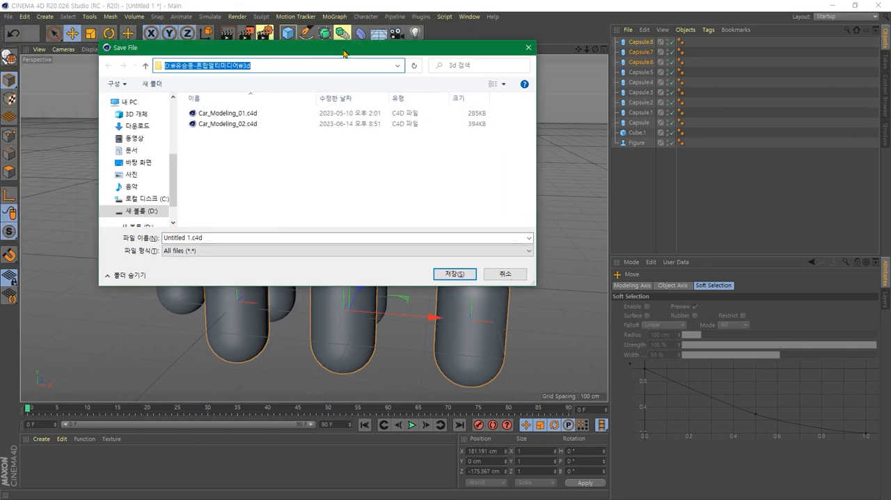
click(215, 238)
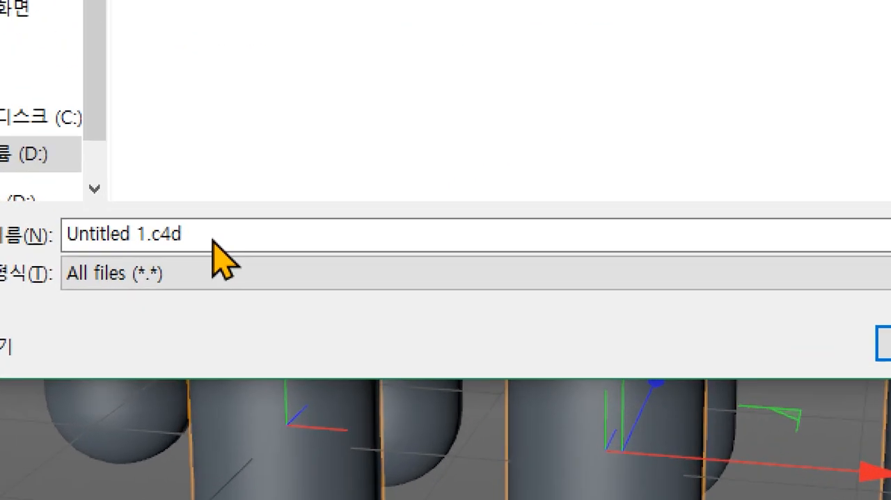
click(212, 237)
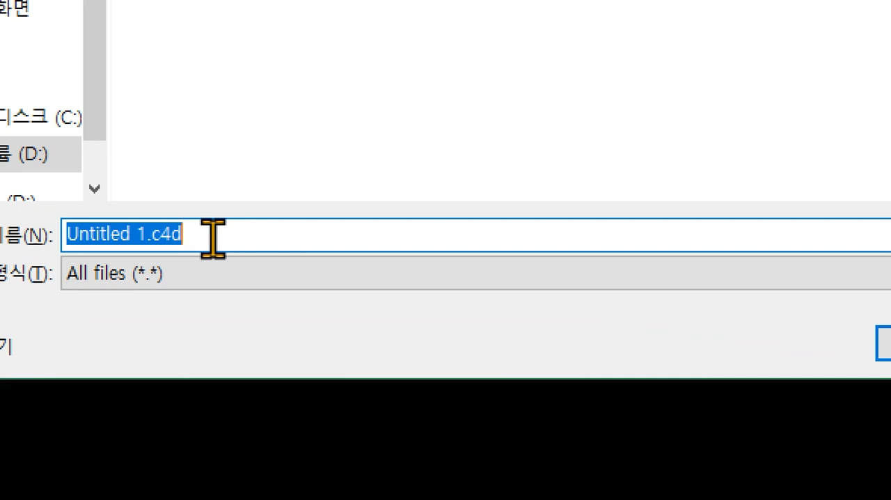
text(class)
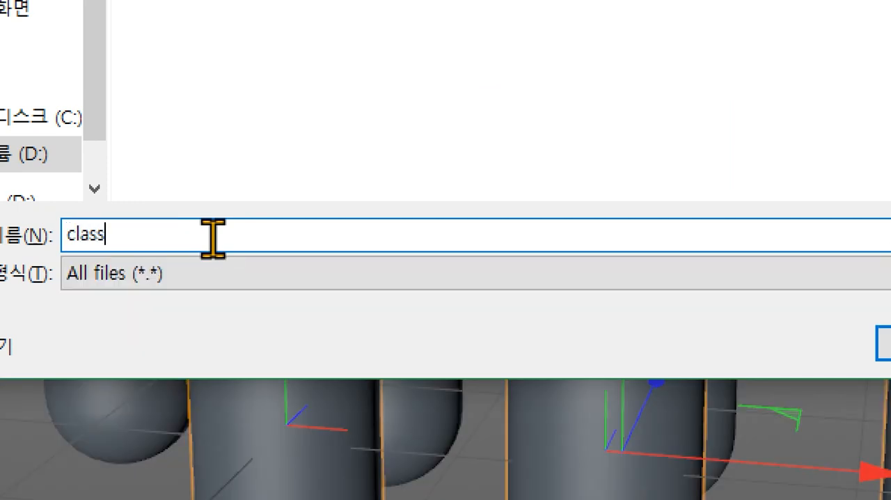
text(_01)
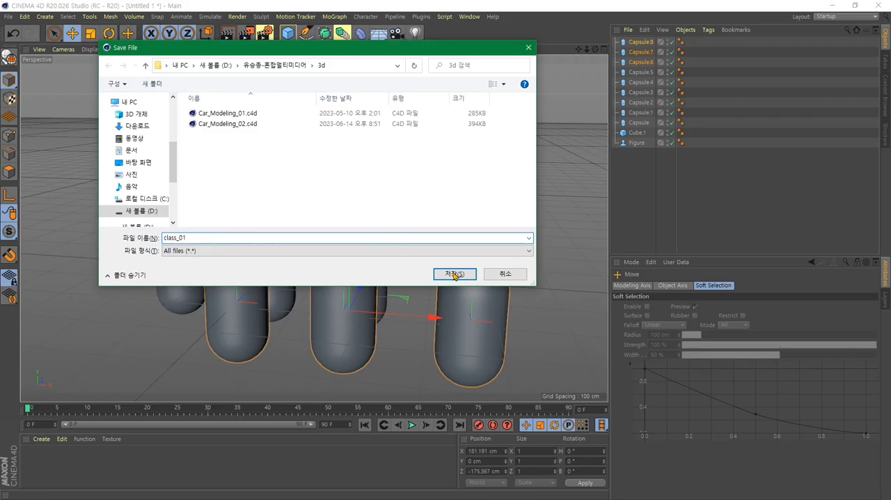
click(884, 343)
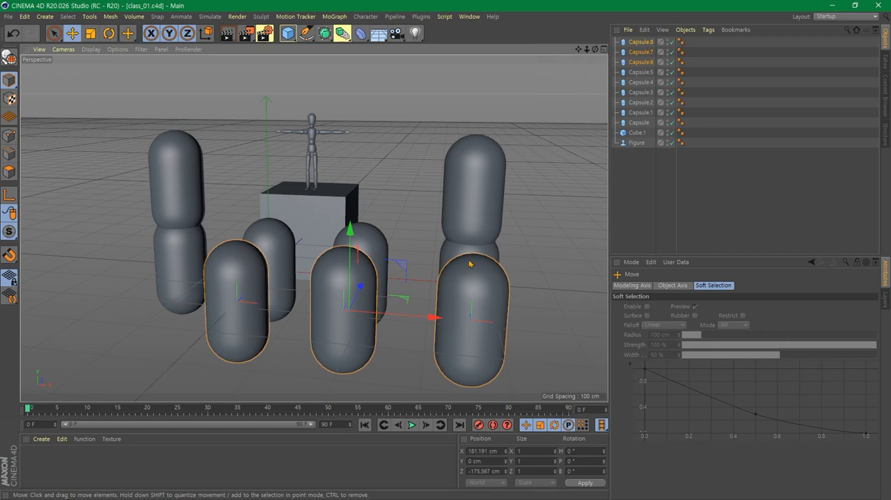
- Clear the capsule selection and add a Plane primitive to the scene
click(536, 240)
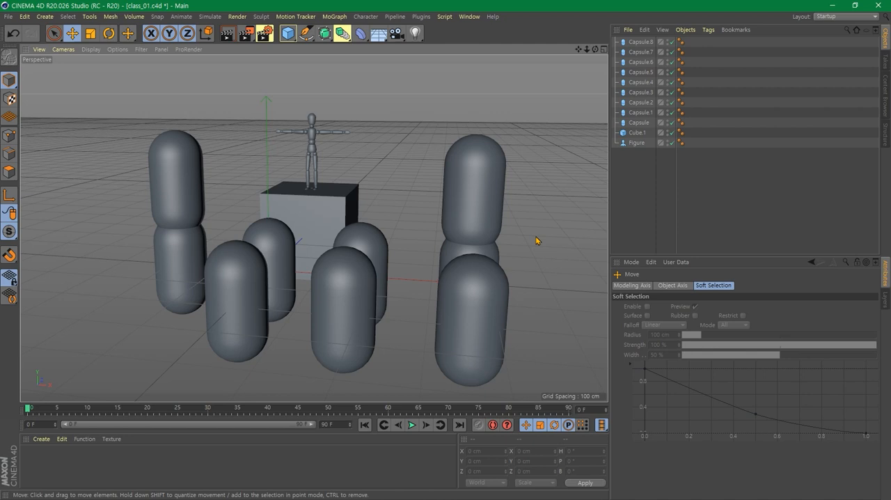
scroll(536, 240, up, 2)
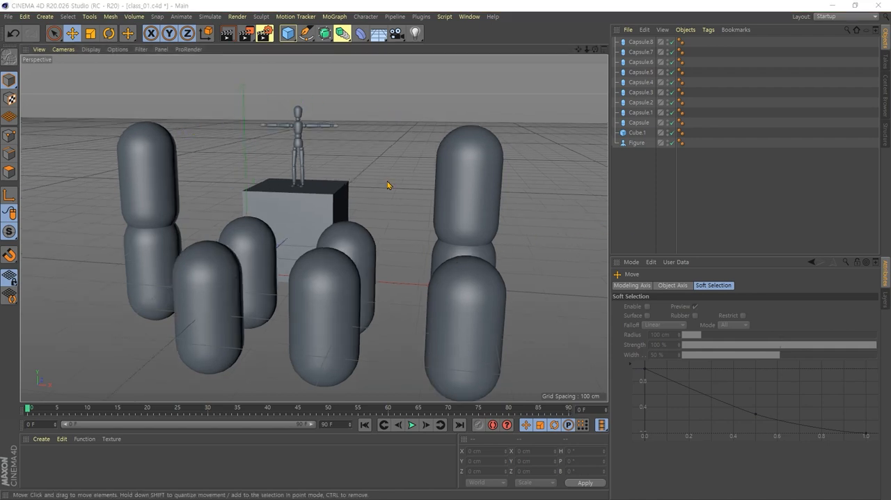
scroll(388, 182, down, 3)
alt+drag(456, 258, 469, 283)
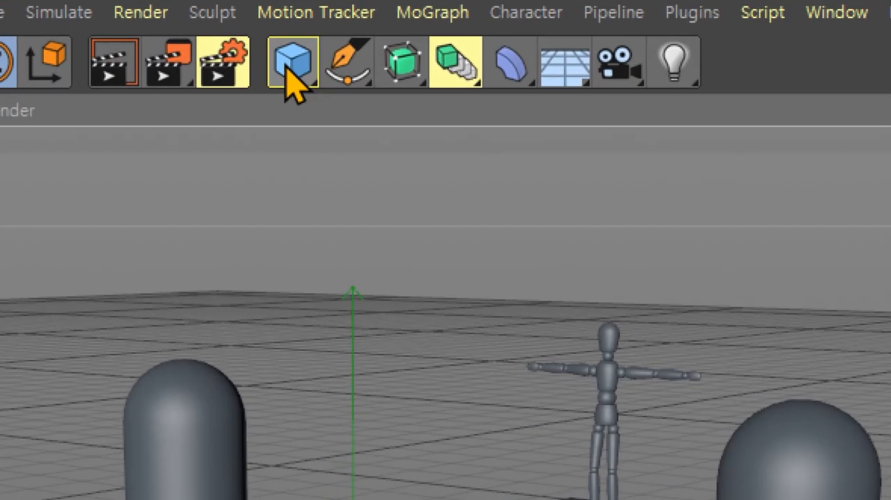
click(287, 33)
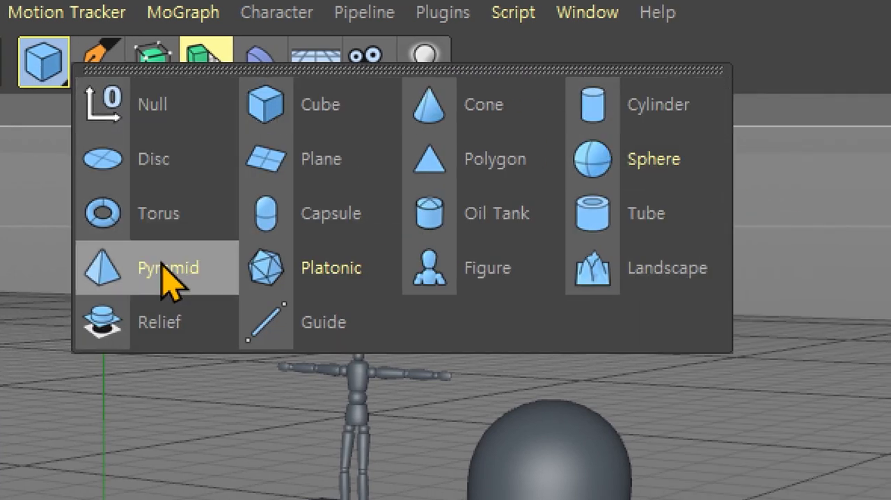
click(307, 171)
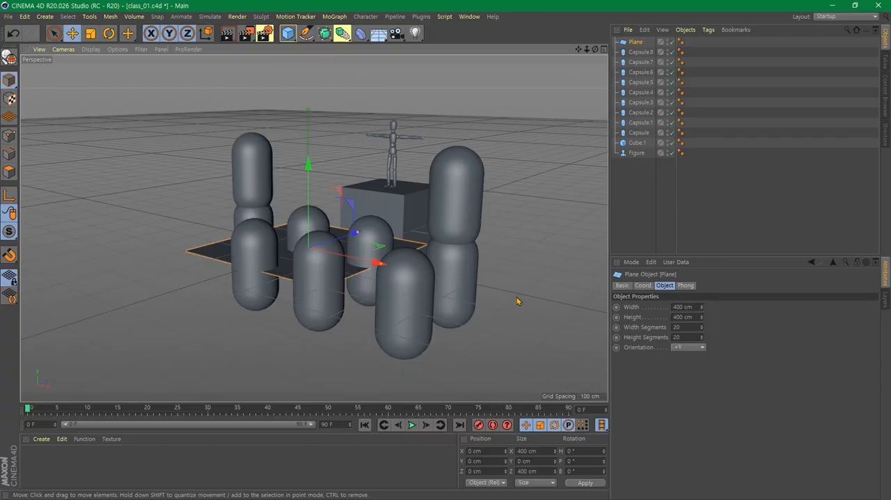
alt+middle_drag(493, 310, 423, 319)
alt+drag(423, 319, 334, 325)
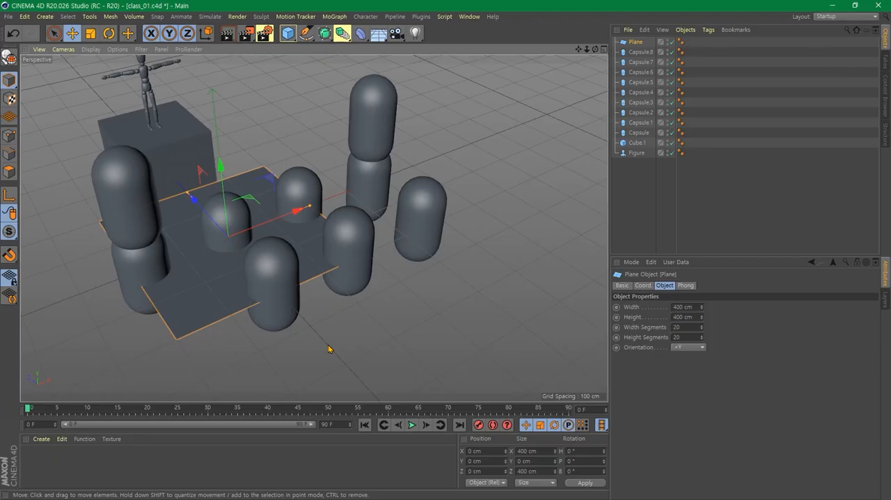
- Clear the selection, select the plane, and switch the selection to the cube beneath the figure
click(391, 330)
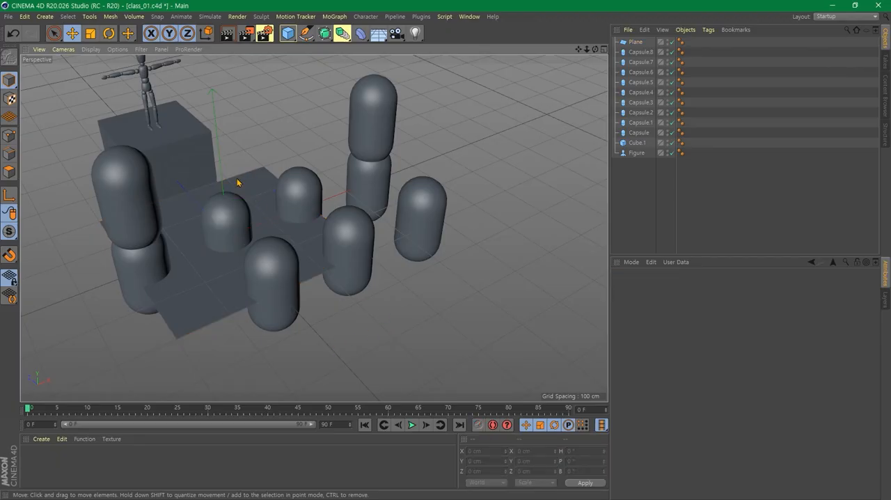
click(213, 281)
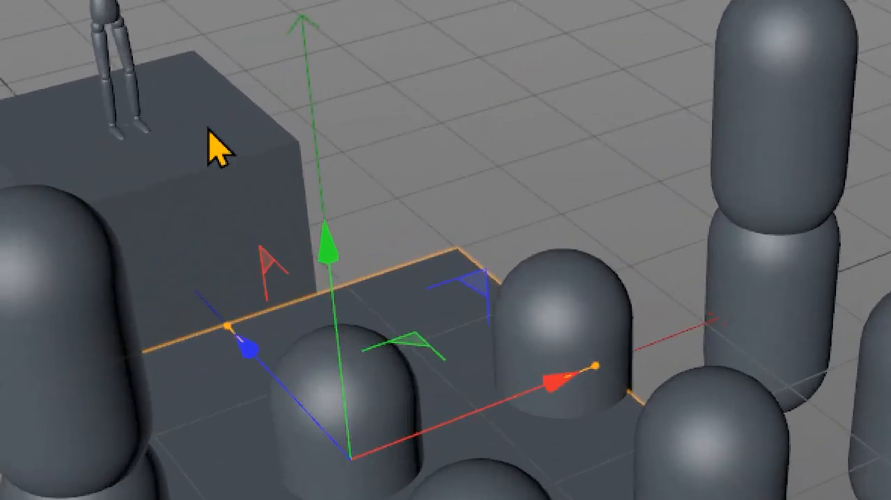
click(177, 144)
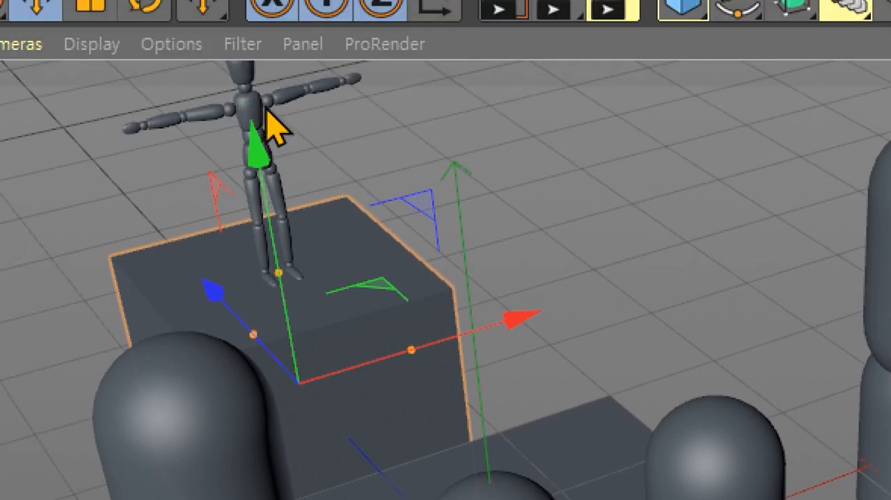
- Select the figure standing on the cube, frame it in the perspective view, and reframe the whole scene
click(269, 115)
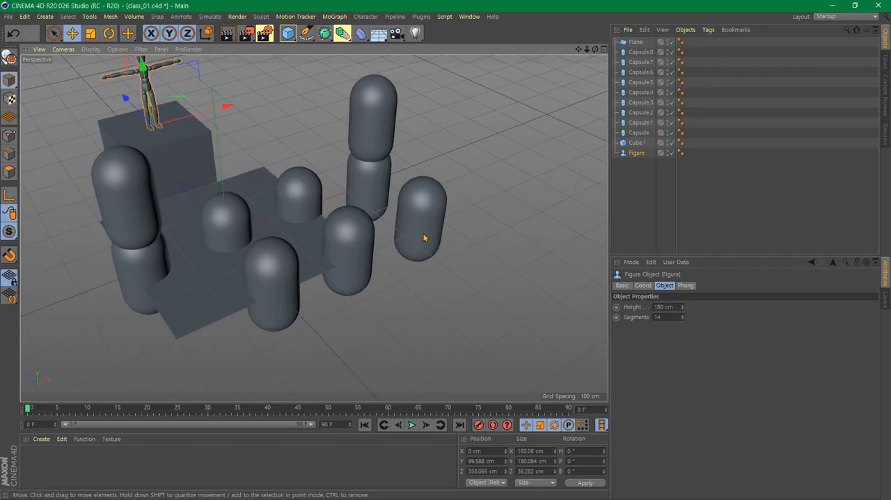
key(o)
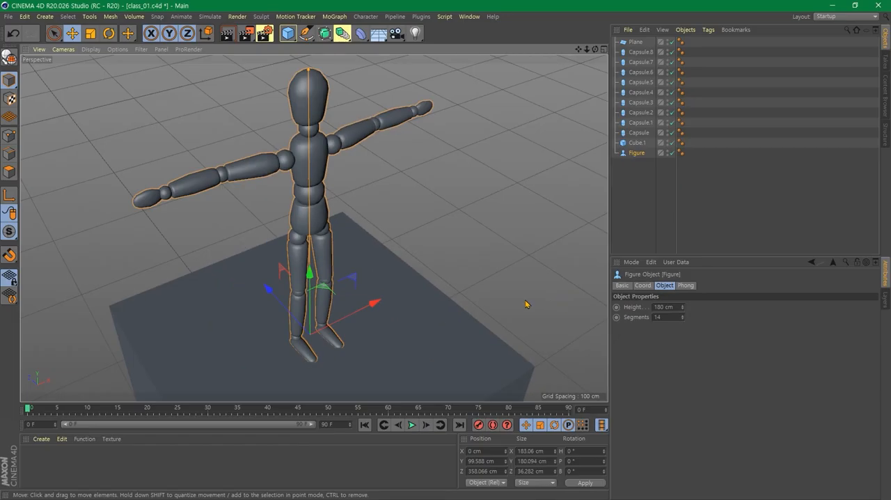
key(h)
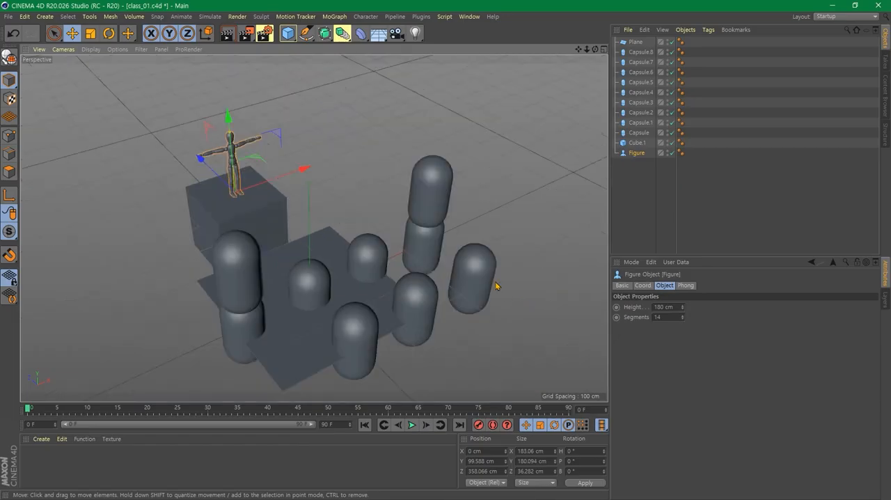
- Select the upper capsule of the stack farther from the cube, and the cube itself, clearing the selection before and after each
click(505, 358)
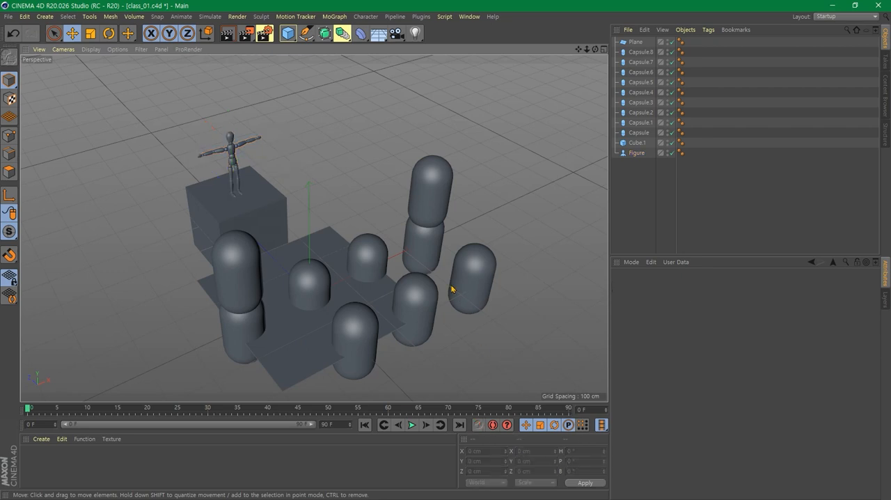
click(432, 202)
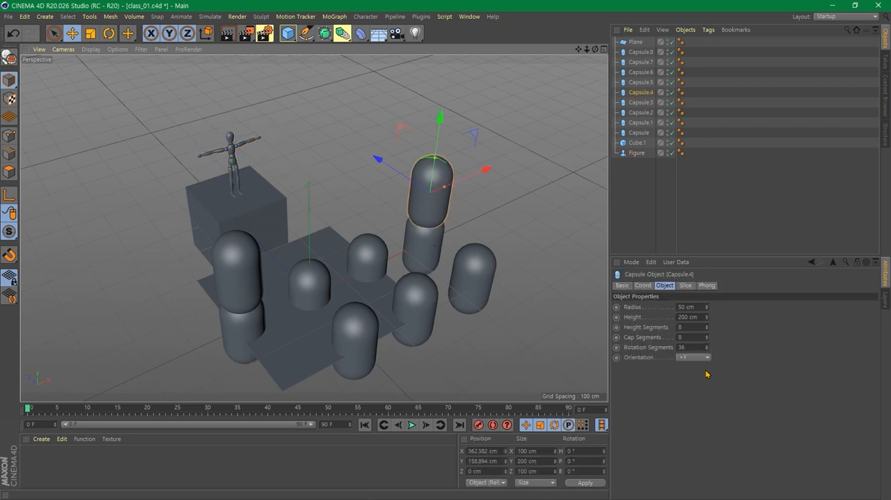
click(490, 366)
click(242, 215)
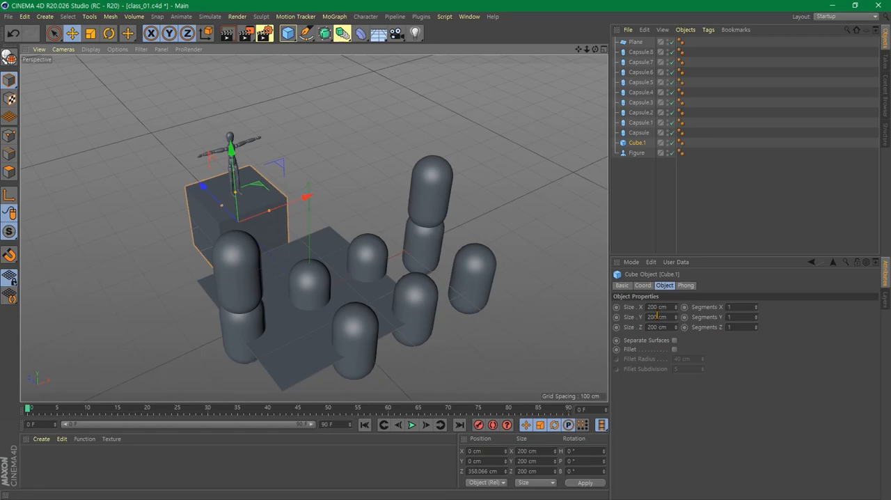
click(172, 413)
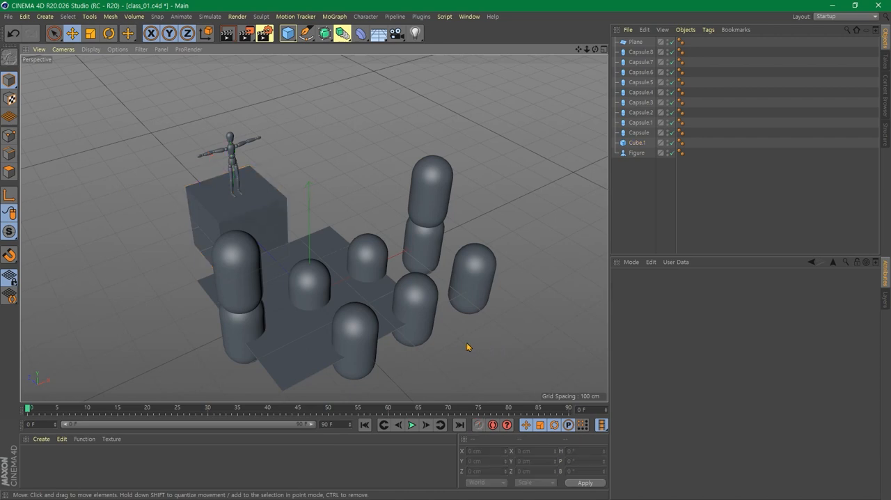
- Select the plane beneath the capsules and enlarge it with the Scale tool
scroll(469, 343, up, 2)
click(309, 337)
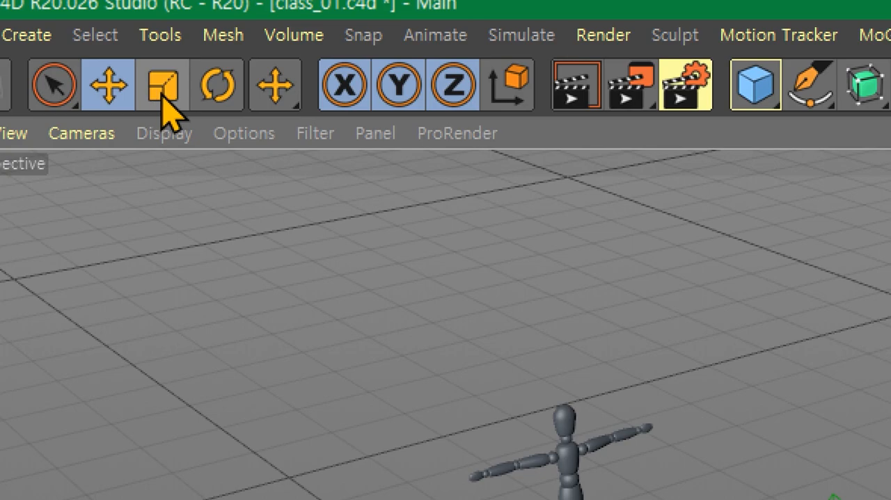
click(163, 99)
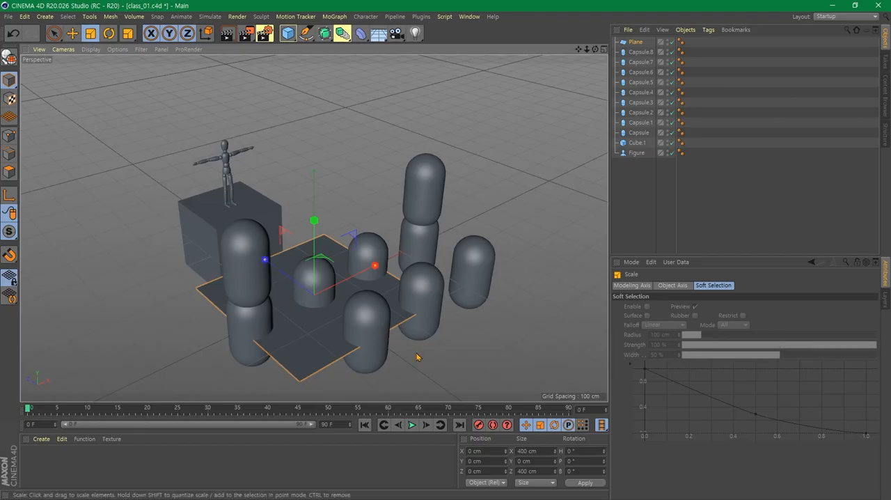
alt+drag(416, 357, 171, 380)
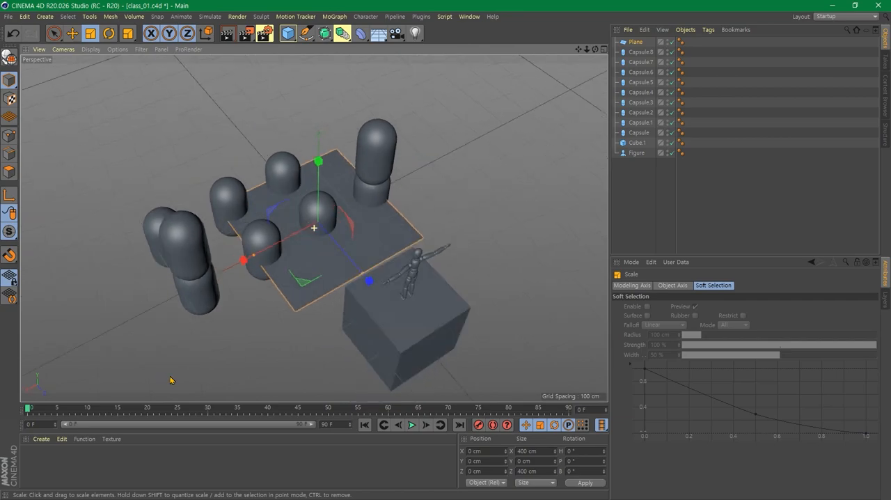
scroll(278, 298, down, 3)
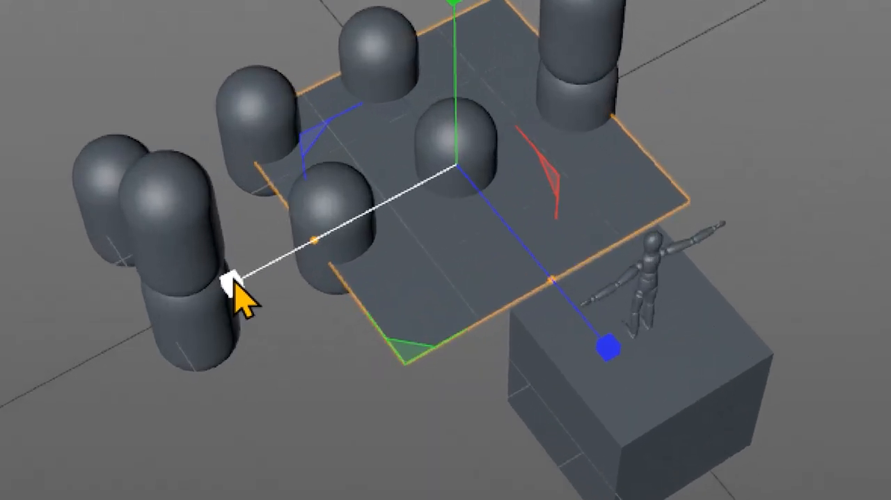
drag(228, 278, 195, 291)
drag(123, 322, 270, 290)
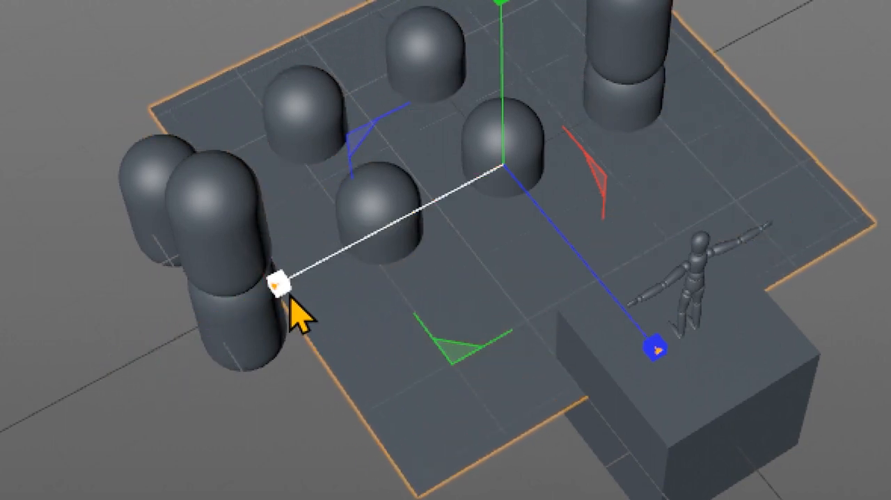
- Scale the plane further along Z, along X and across both axes to about 1394 by 1385 cm
drag(658, 348, 725, 483)
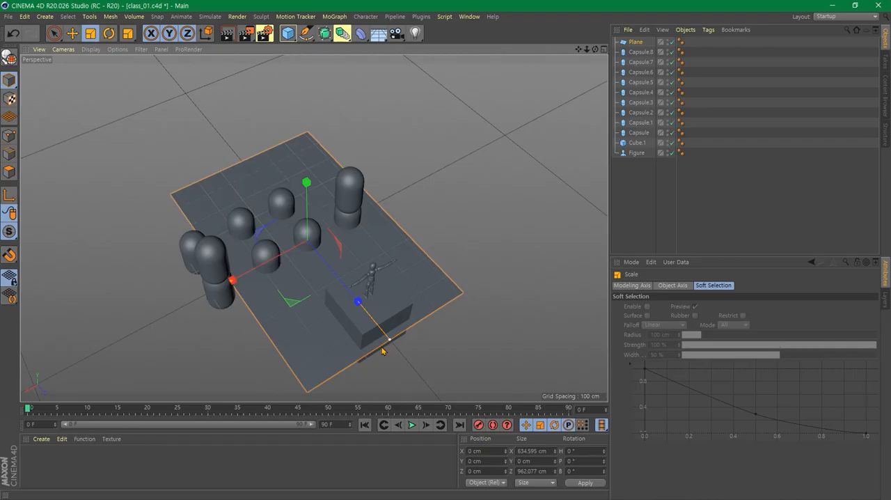
drag(382, 351, 388, 364)
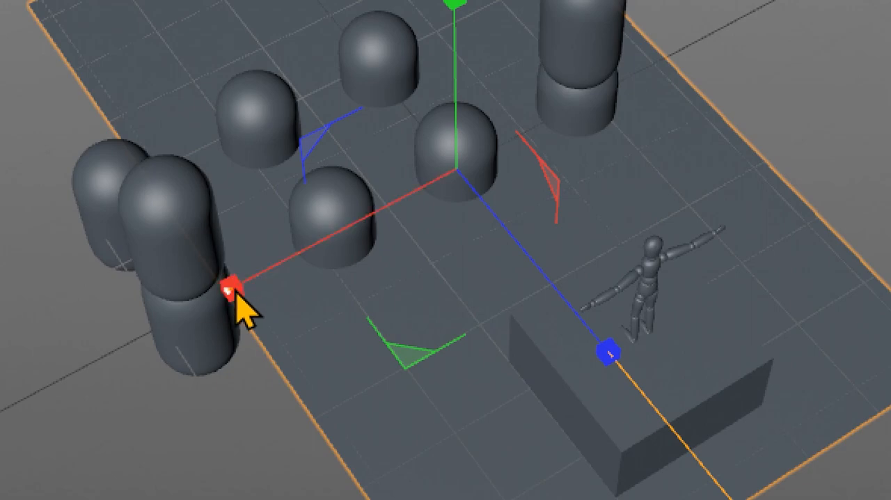
drag(232, 294, 41, 373)
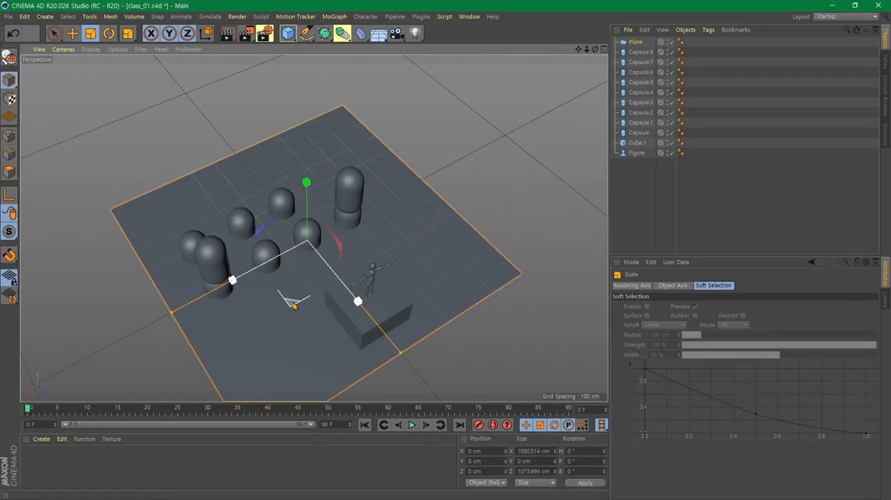
drag(293, 305, 398, 262)
alt+drag(405, 327, 398, 252)
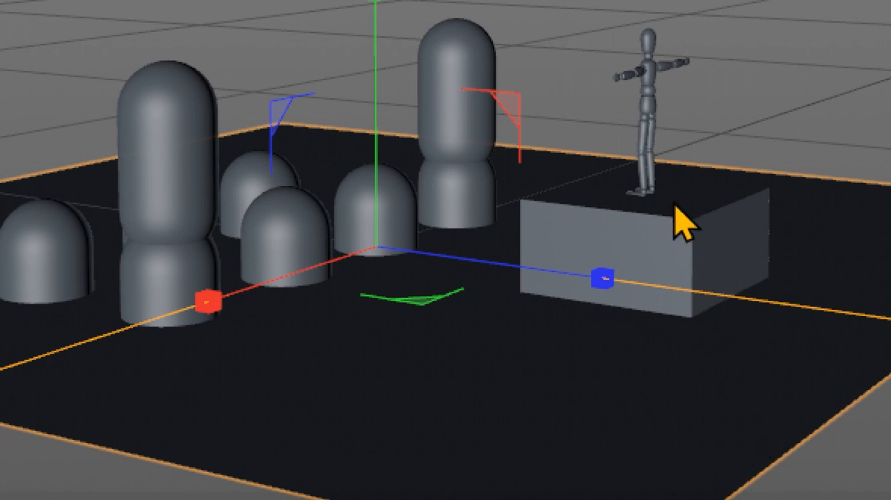
- Resize the cube beneath the figure with the Scale tool and its size handles to about 308 by 193 by 212 cm
click(674, 206)
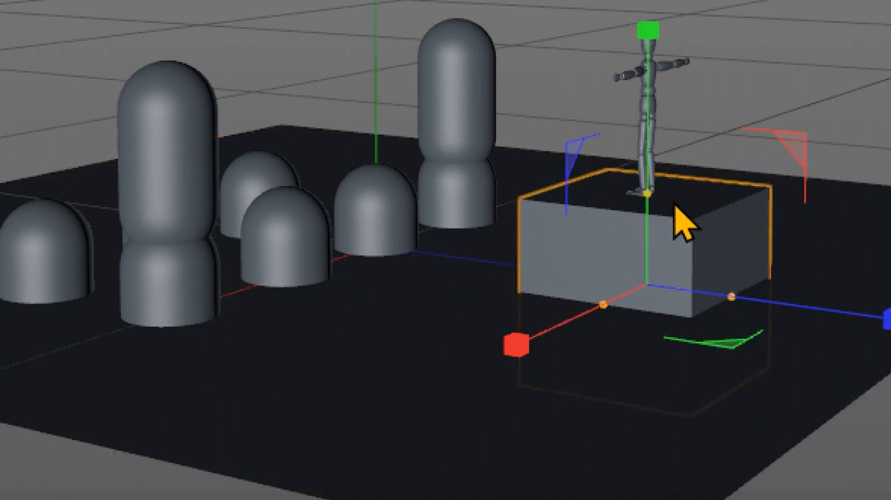
drag(647, 31, 661, 0)
drag(661, 66, 663, 228)
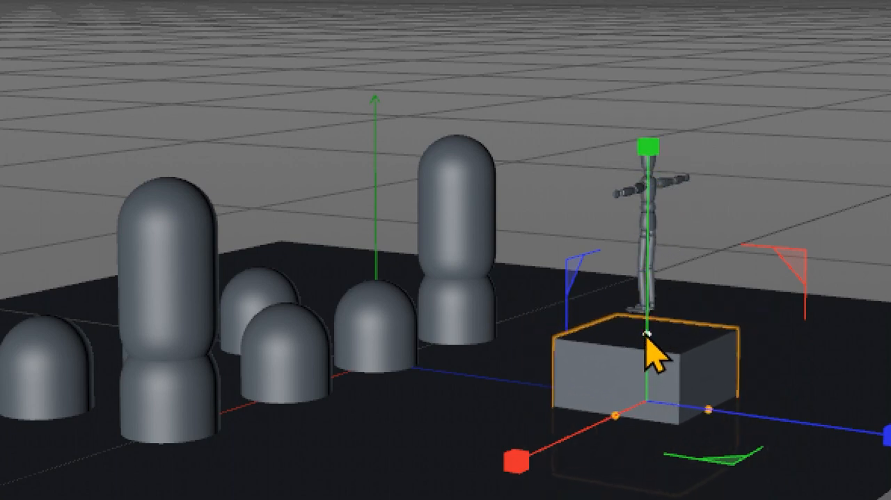
drag(646, 336, 672, 364)
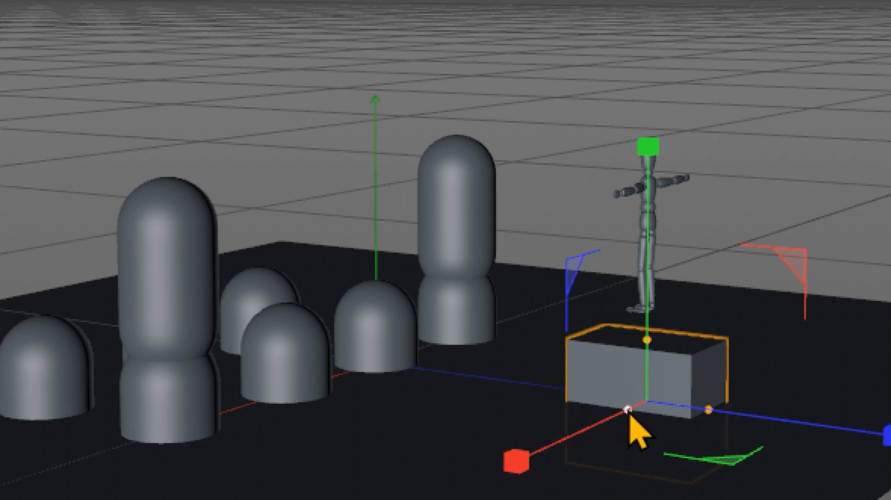
drag(516, 460, 483, 450)
drag(618, 301, 575, 319)
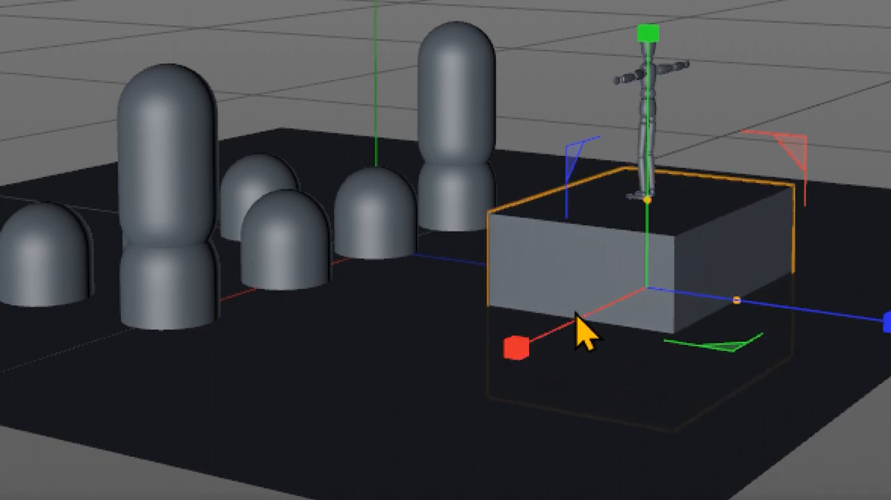
scroll(710, 326, down, 3)
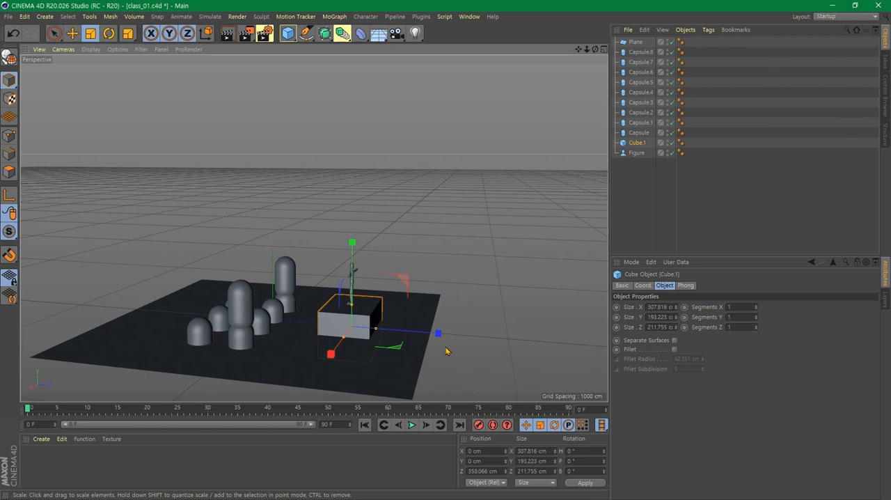
- Switch the selection from the cube to the plane and scale it up uniformly to about 1665 by 1655 cm
click(472, 237)
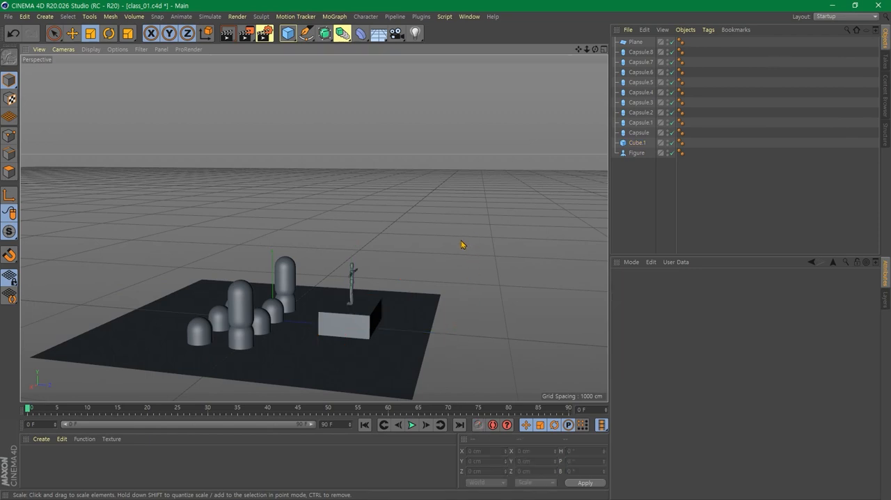
click(305, 354)
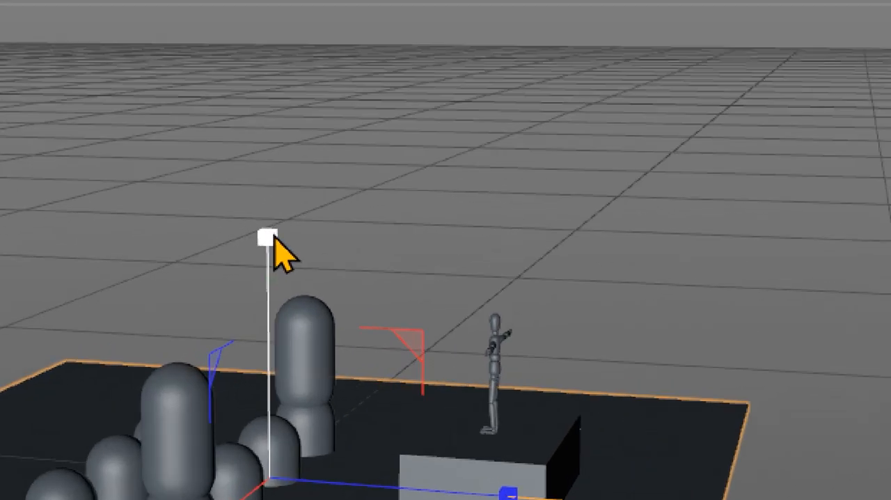
drag(272, 237, 291, 190)
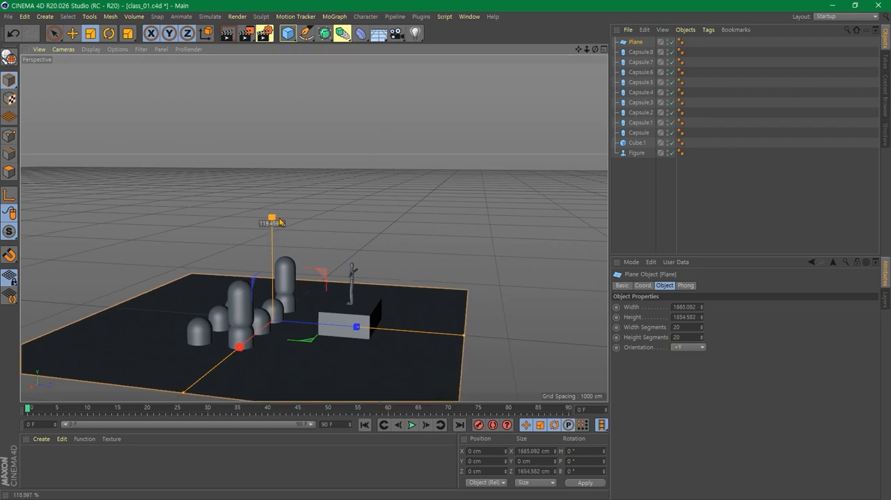
drag(280, 222, 280, 222)
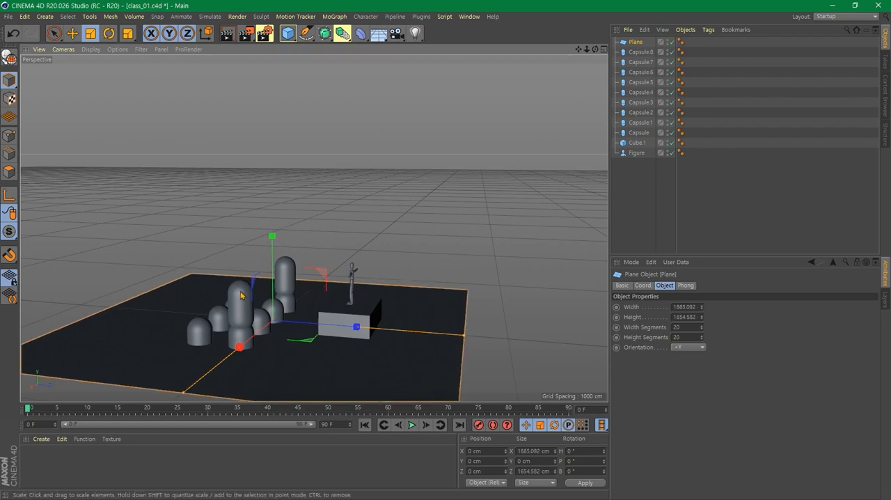
- Shorten the upper capsule of the nearer stack with its height handle until it becomes a sphere
click(241, 296)
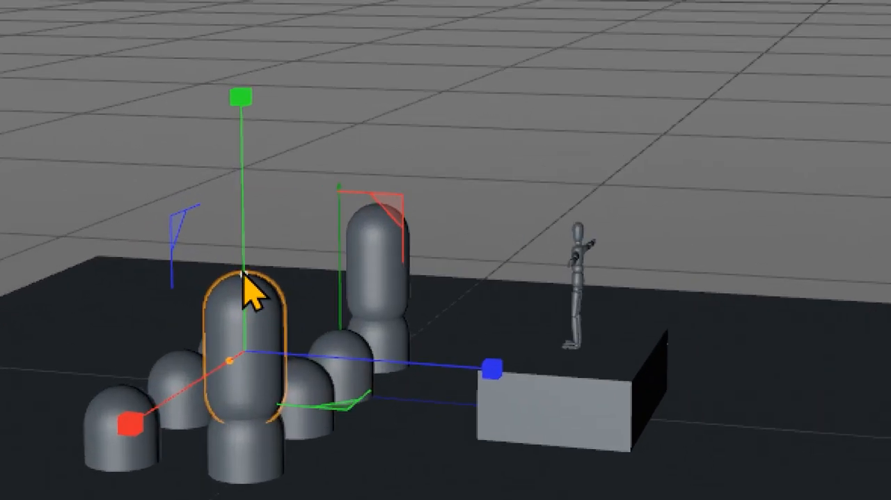
drag(244, 275, 354, 0)
drag(354, 65, 278, 449)
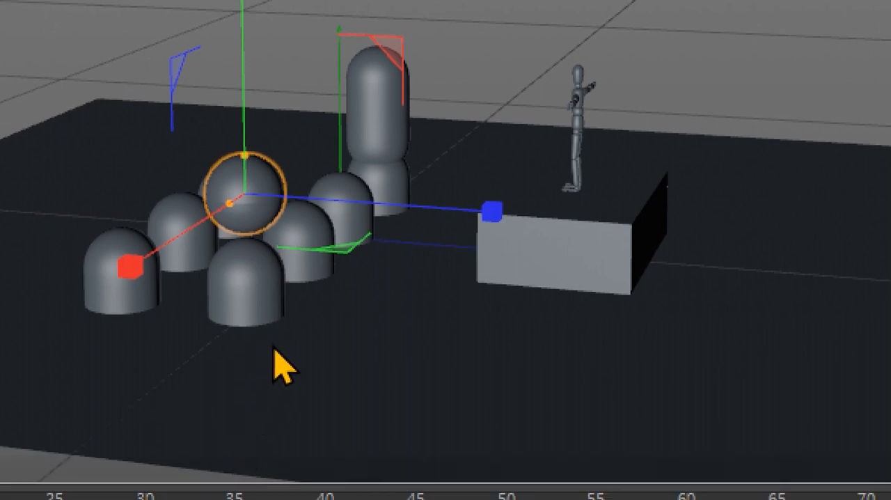
alt+drag(273, 350, 480, 327)
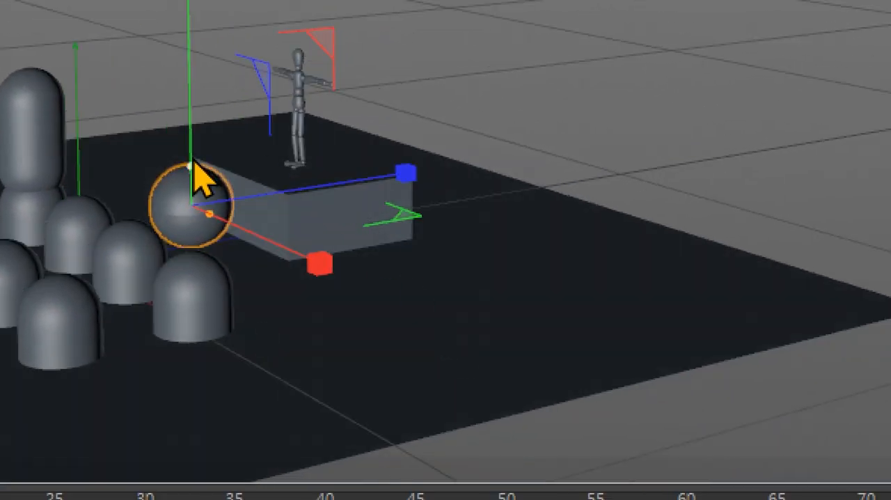
drag(194, 162, 200, 179)
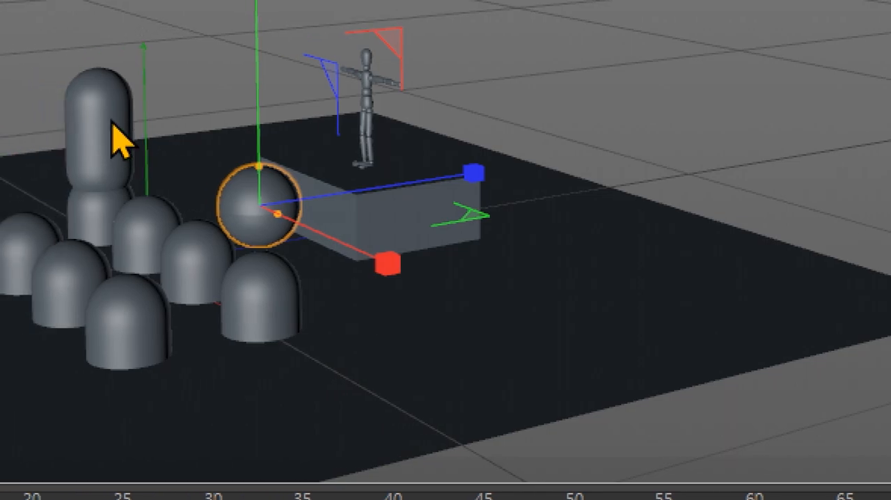
- Select and frame the upper capsule of the remaining stack, and reduce its height to 100 cm with its height handle
click(43, 125)
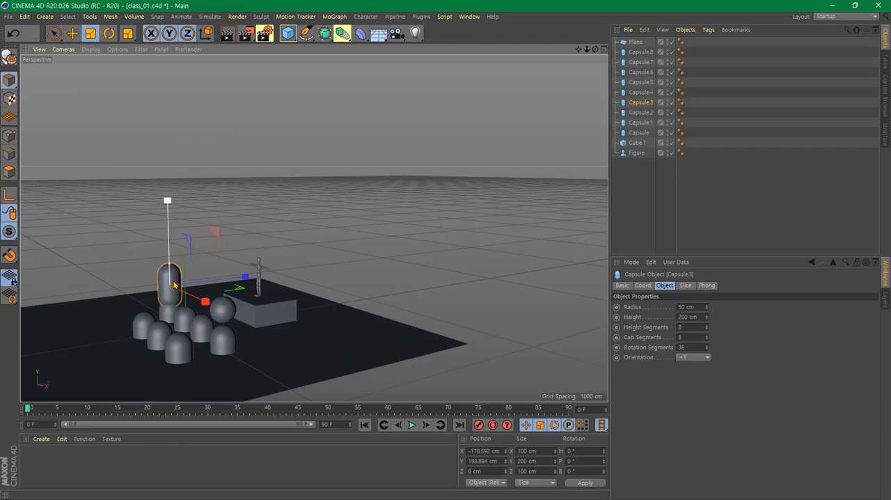
key(o)
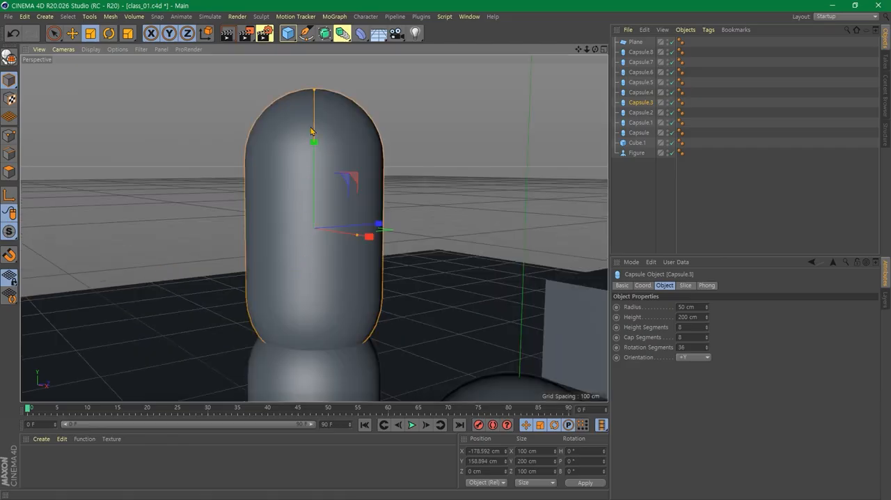
drag(314, 91, 314, 119)
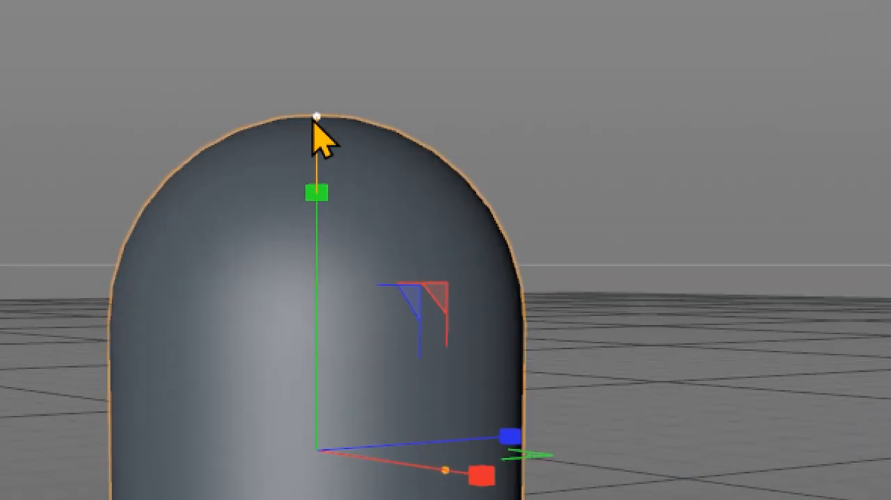
drag(315, 117, 314, 437)
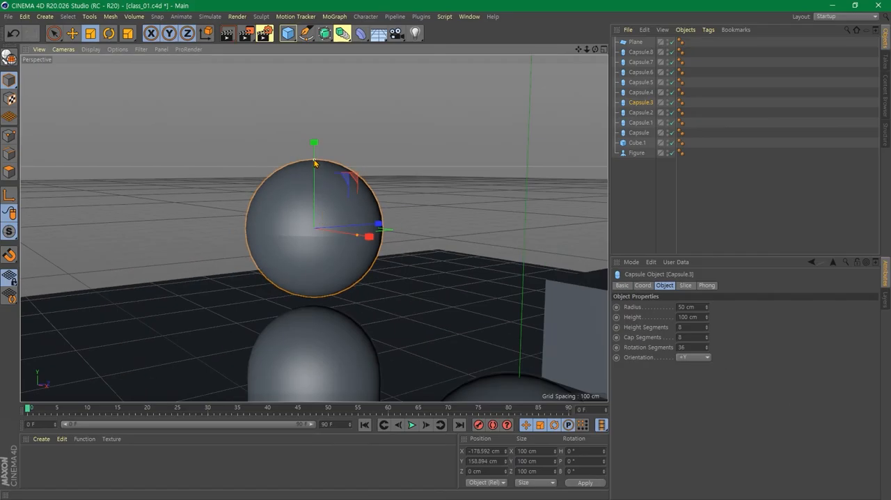
mouse_move(313, 163)
mouse_down()
mouse_move(314, 131)
mouse_move(314, 162)
mouse_move(322, 128)
mouse_move(319, 164)
mouse_up()
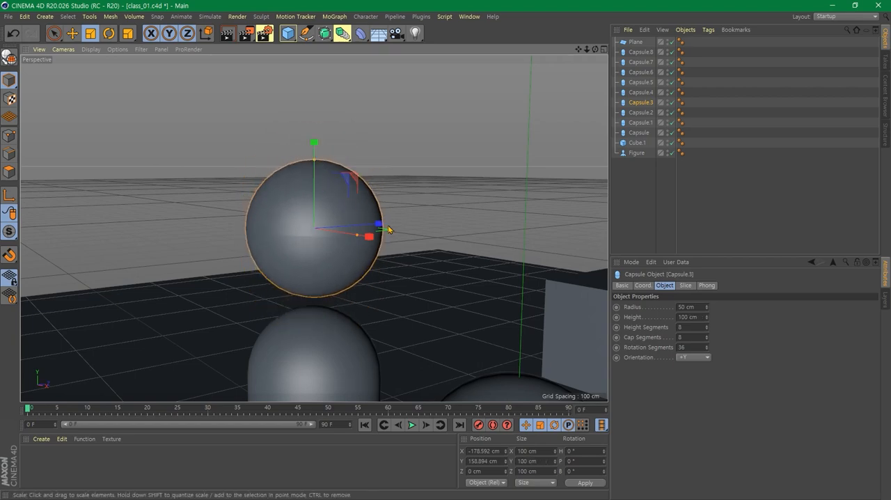
- Frame the whole scene and orbit to a low front view facing the figure and the capsule rows
alt+drag(416, 253, 385, 238)
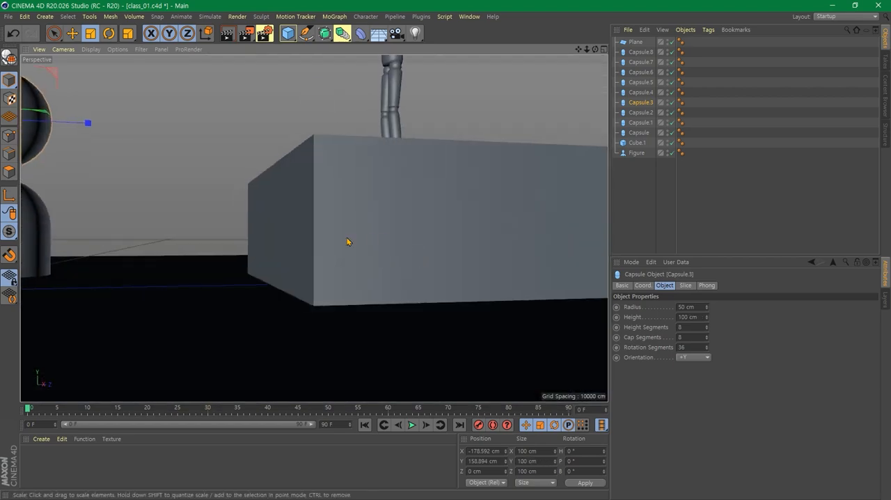
key(h)
alt+drag(299, 267, 297, 219)
scroll(297, 219, up, 5)
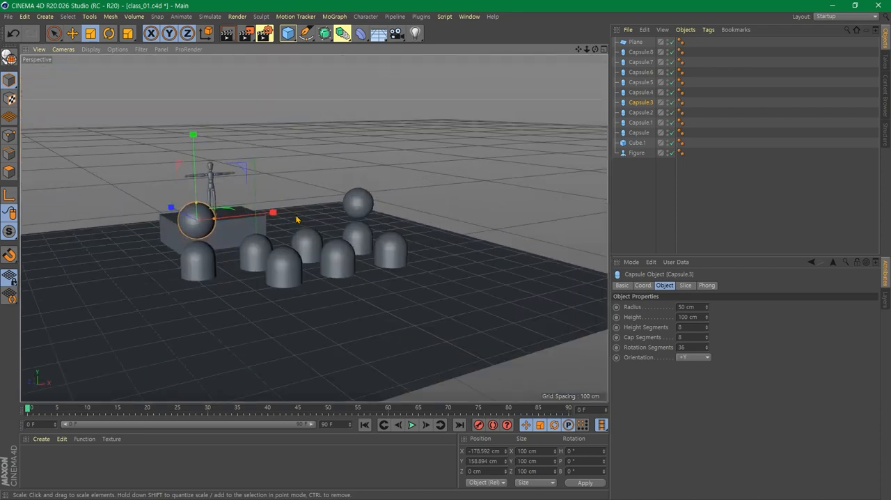
alt+drag(389, 312, 343, 312)
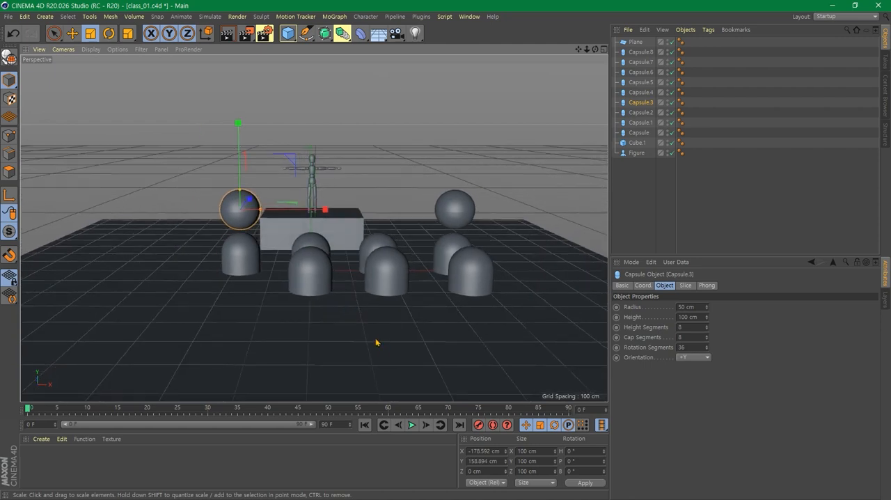
- Select the first capsule in the front row and raise it about 200 cm with the Move tool
alt+drag(375, 342, 396, 332)
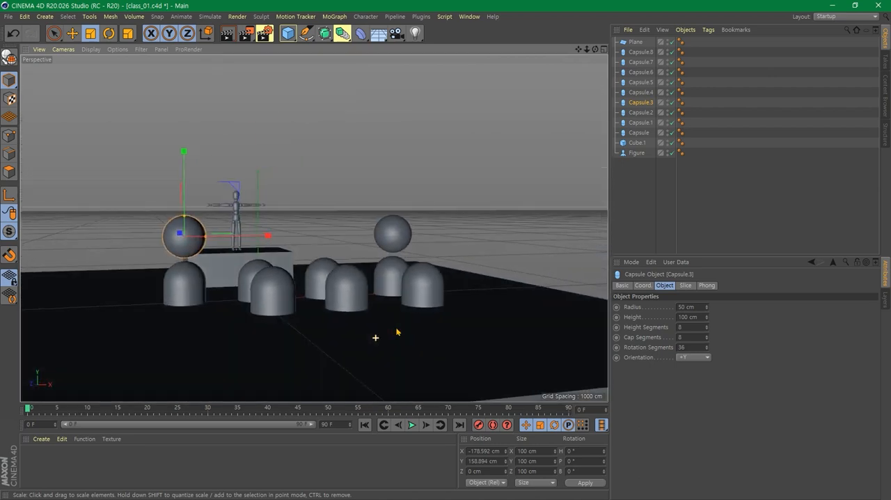
middle_click(421, 210)
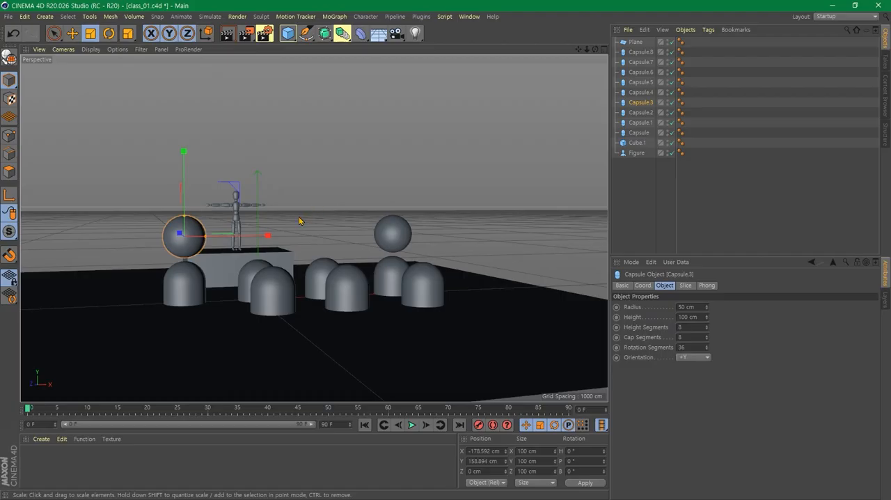
alt+drag(280, 243, 320, 267)
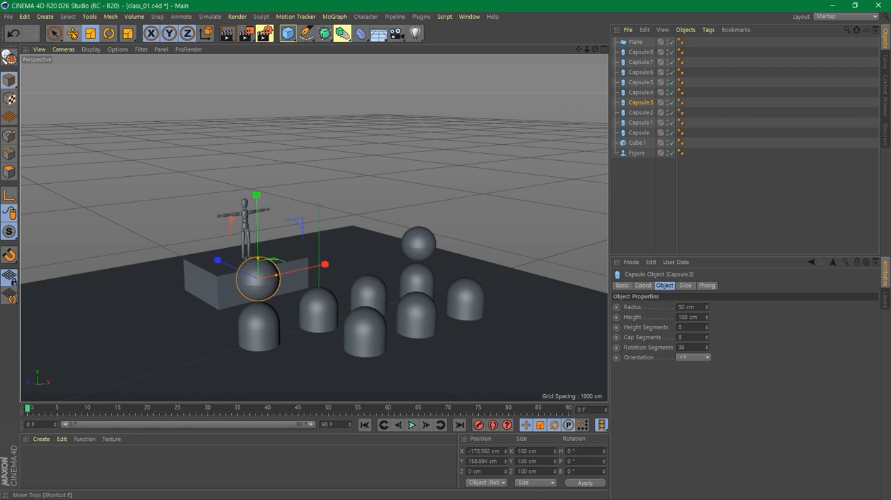
click(73, 33)
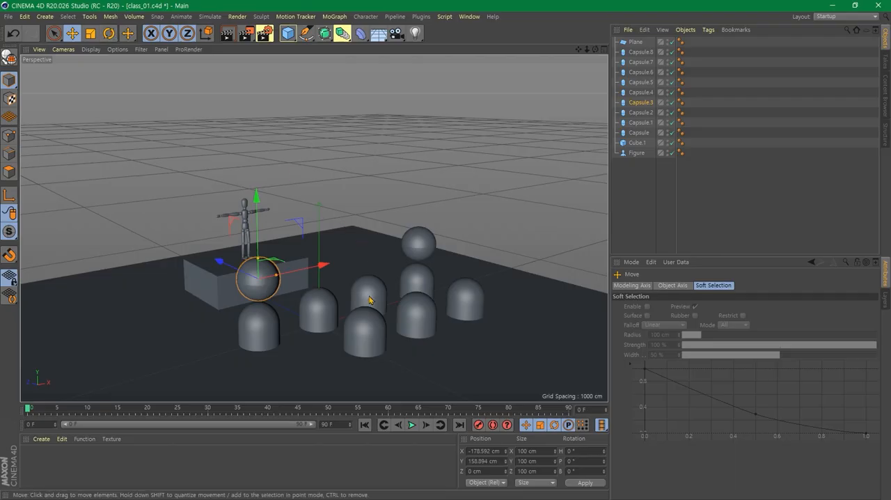
alt+middle_drag(368, 360, 393, 268)
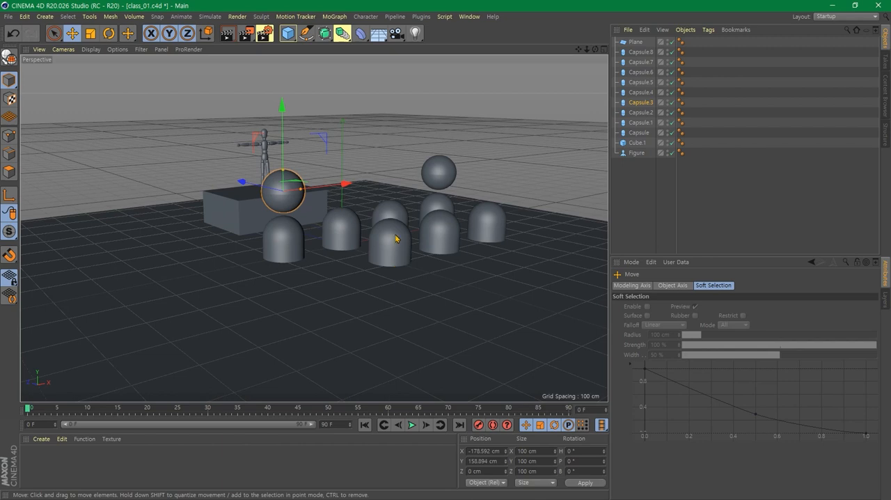
click(395, 239)
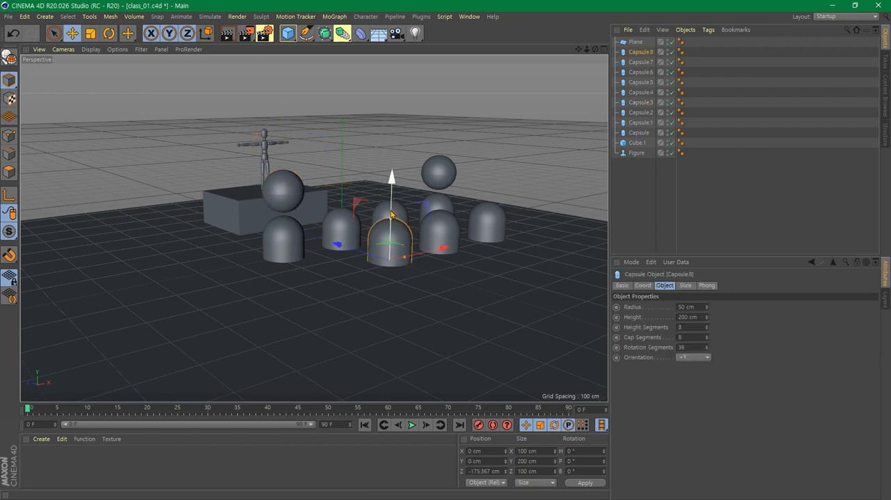
drag(390, 208, 393, 133)
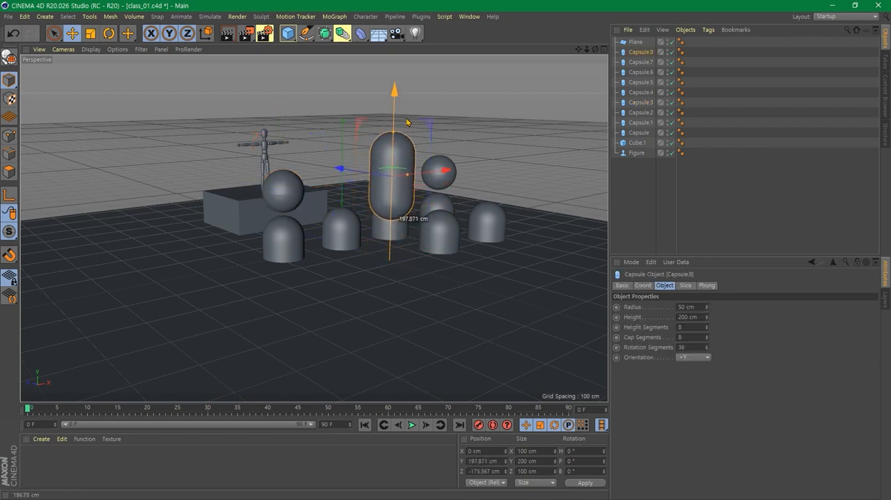
- Tilt the raised capsule with the Rotate tool and set its pitch rotation to 90° so it lies horizontally
alt+drag(410, 182, 490, 280)
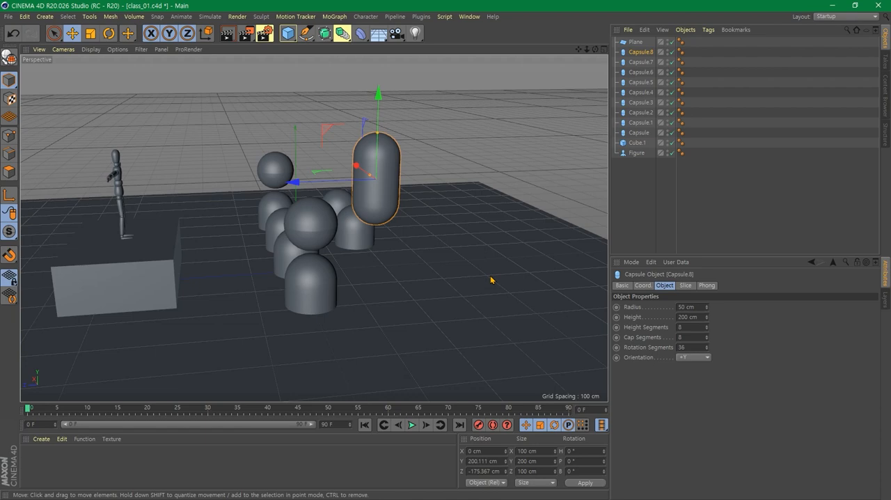
key(o)
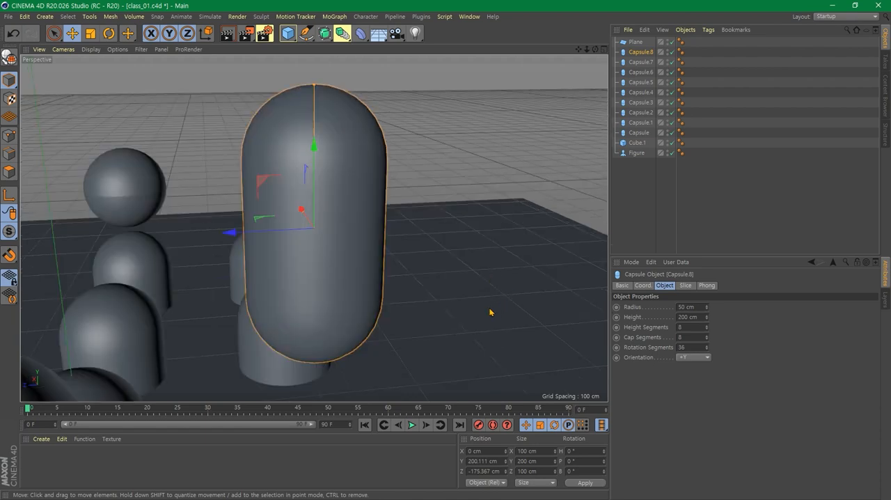
scroll(474, 311, down, 5)
alt+middle_drag(458, 323, 431, 267)
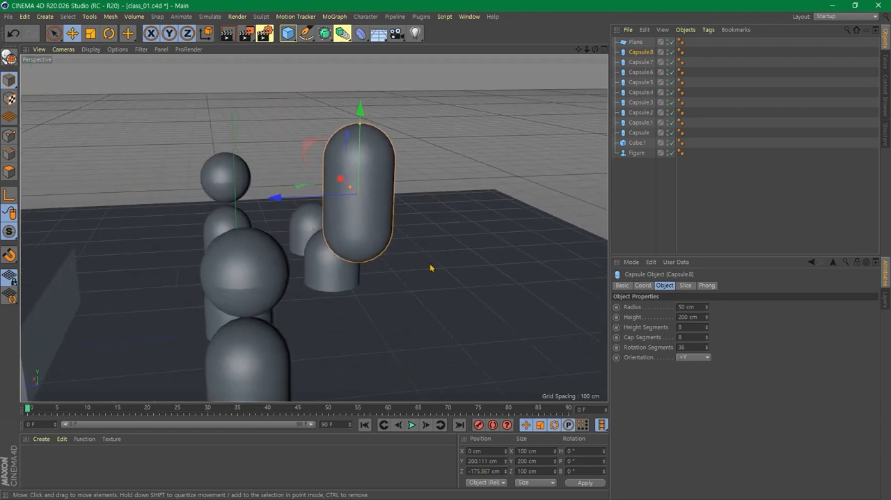
alt+drag(430, 267, 413, 311)
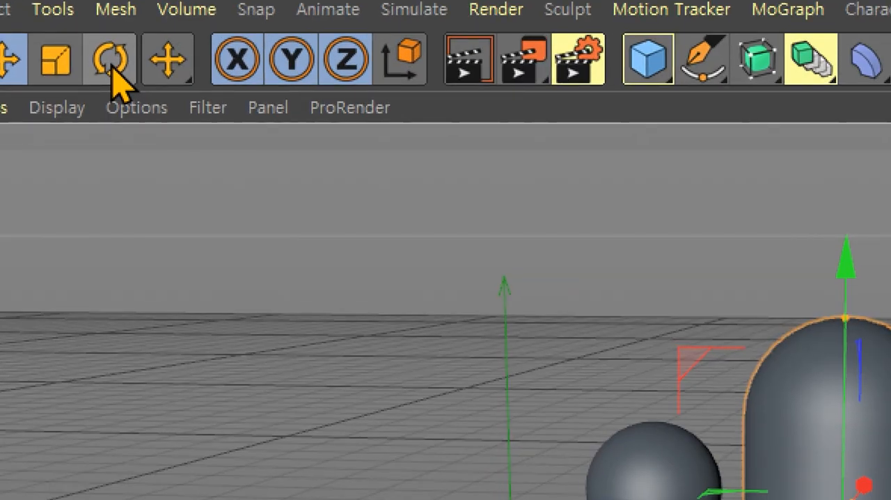
click(112, 62)
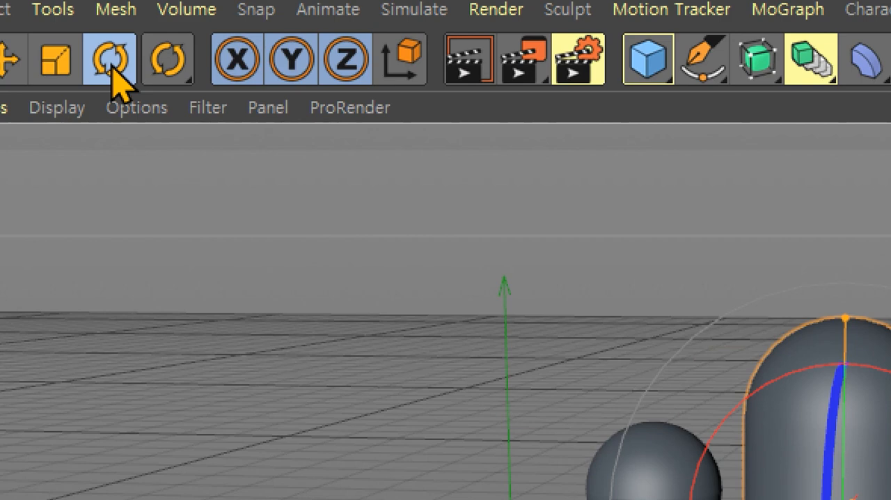
click(112, 65)
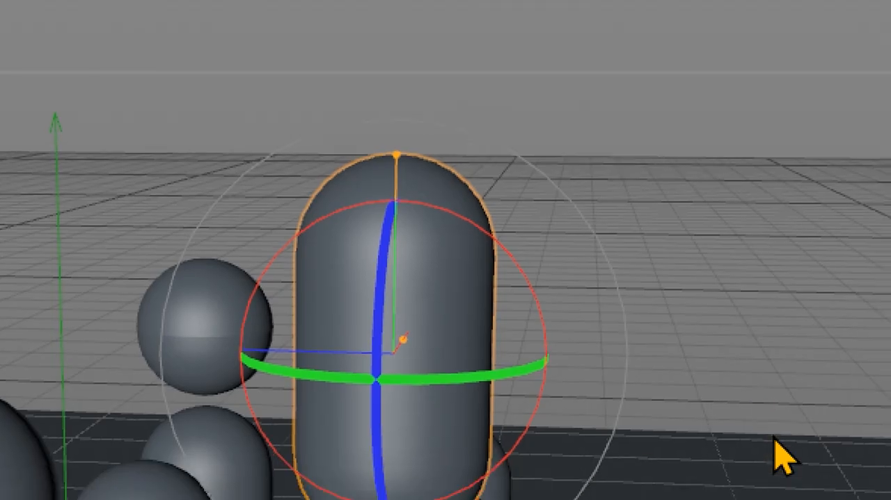
alt+drag(471, 218, 443, 245)
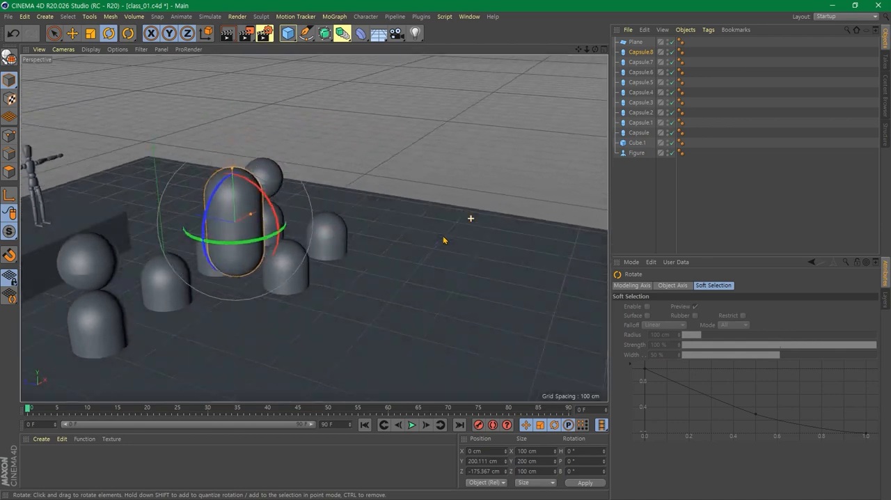
alt+drag(360, 282, 450, 302)
scroll(447, 329, up, 3)
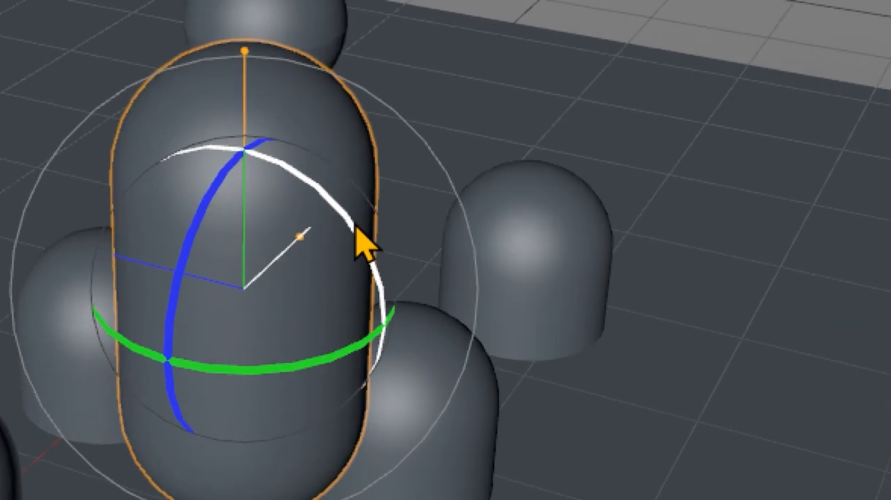
drag(356, 225, 176, 69)
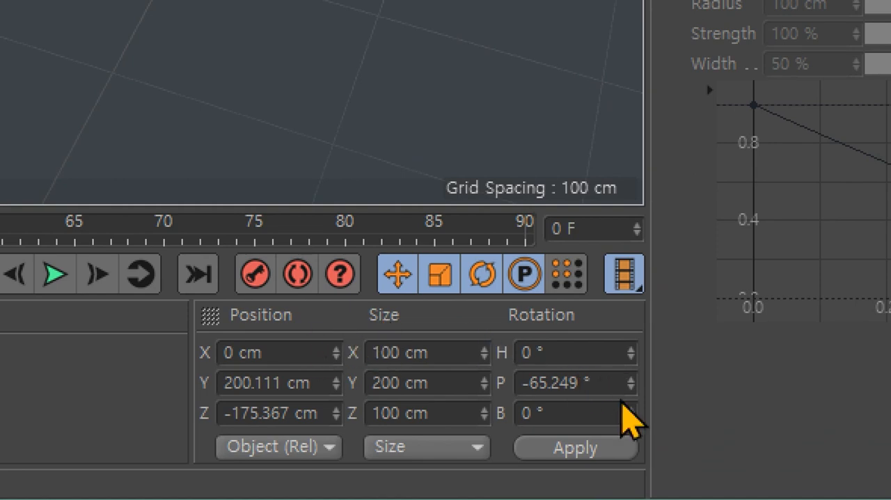
drag(596, 387, 503, 392)
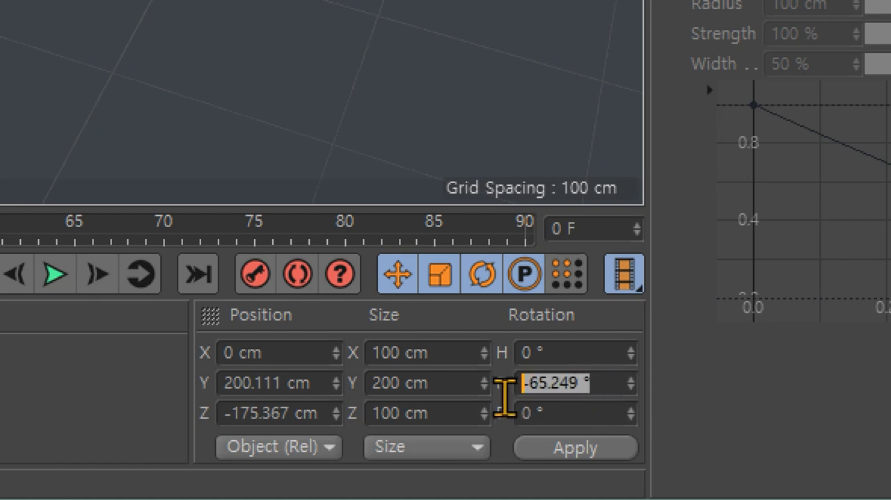
text(90)
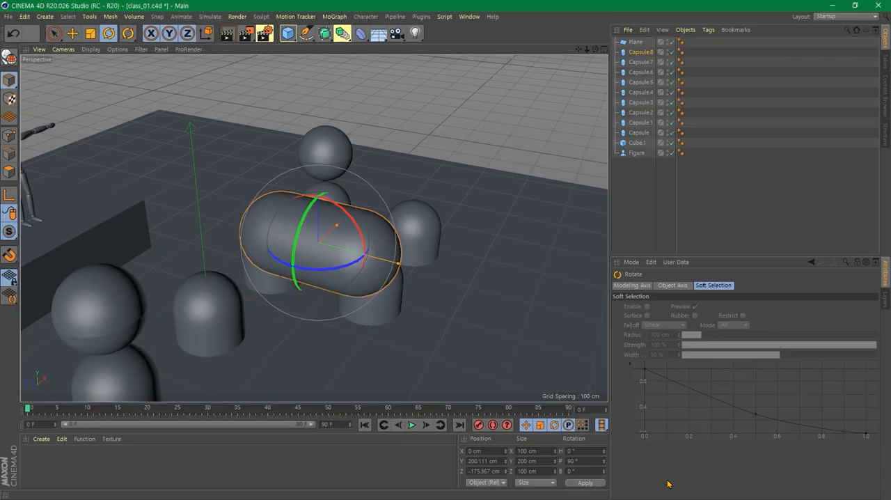
- Select the nearer capsule-and-sphere stack and move both objects up together to a Y position of about 367 cm
scroll(411, 248, down, 2)
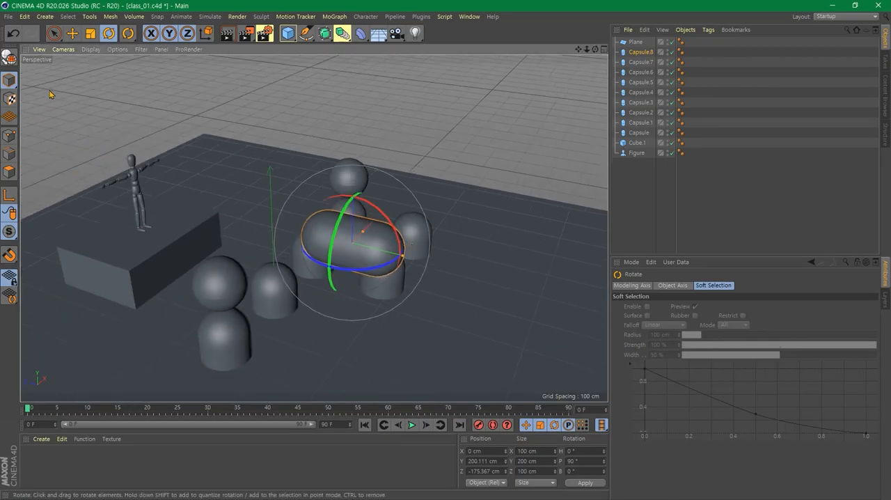
click(71, 33)
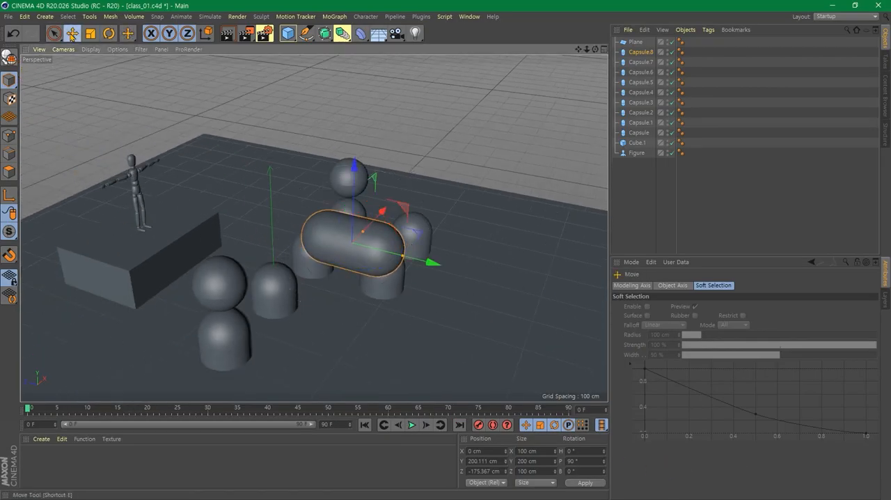
click(230, 344)
shift+click(223, 275)
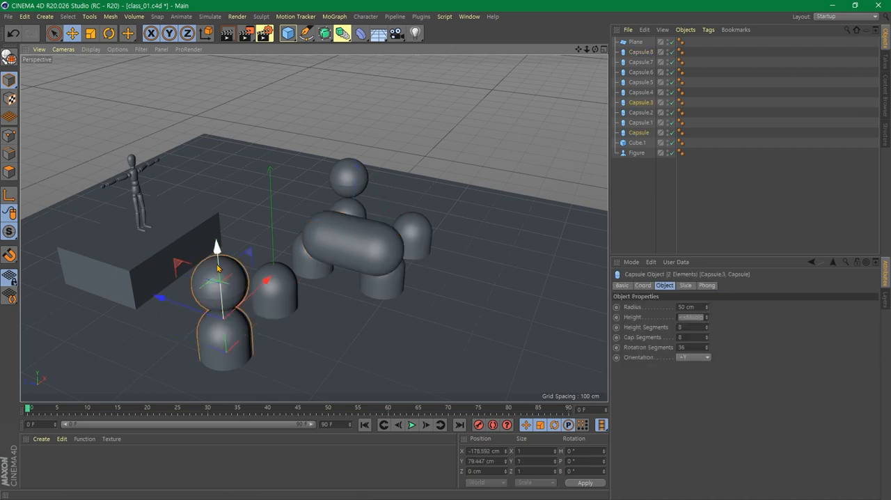
drag(217, 268, 229, 115)
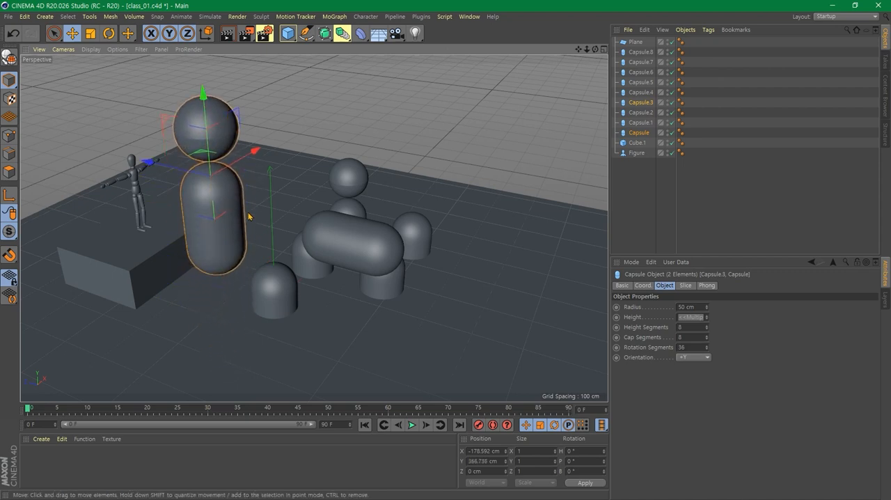
- Rotate the raised capsule and sphere together, set their bank rotation to 90°, and clear the selection
alt+drag(226, 298, 271, 291)
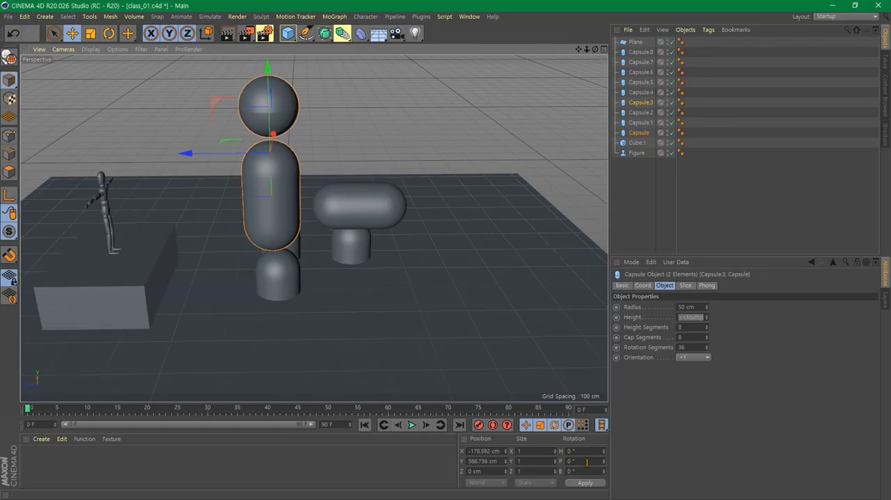
alt+drag(456, 291, 393, 275)
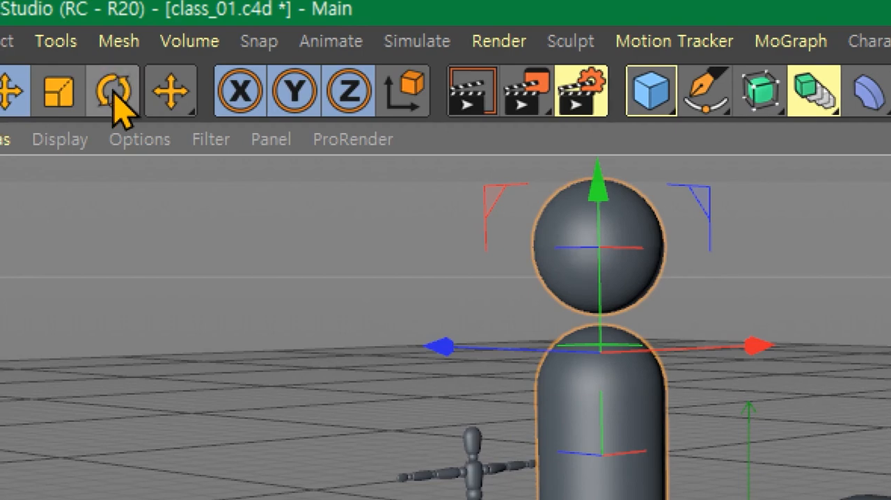
click(113, 96)
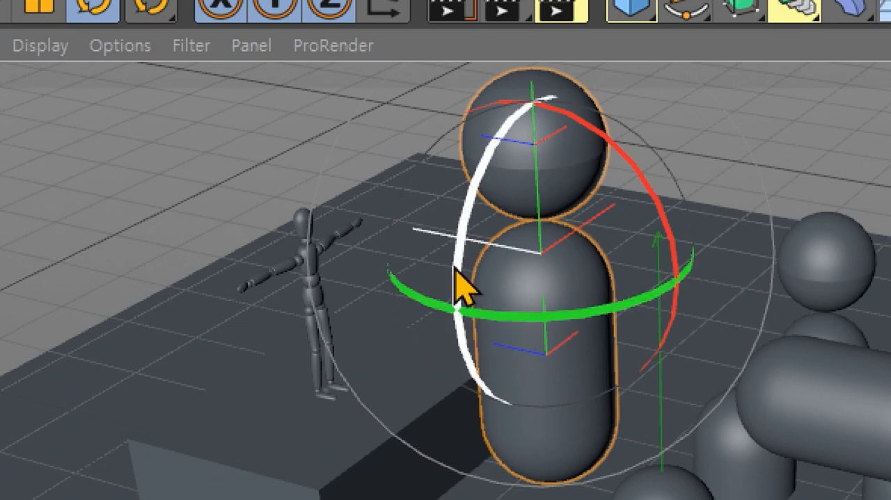
drag(456, 282, 498, 155)
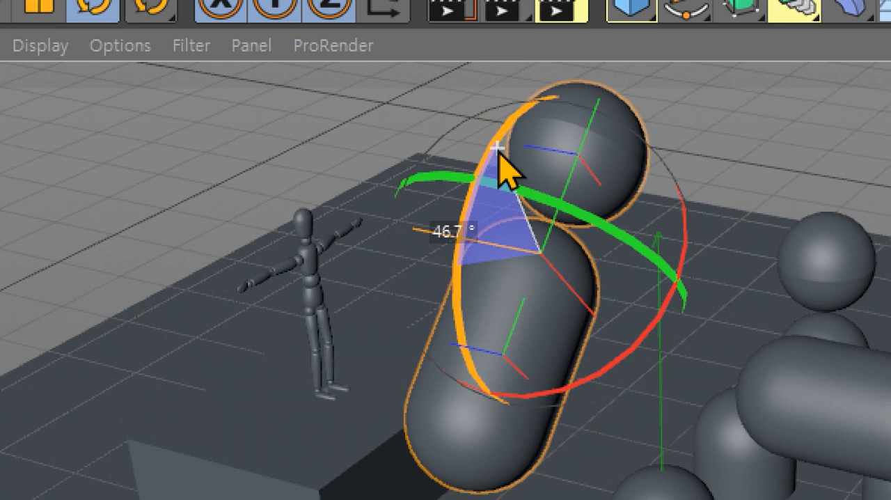
drag(499, 155, 498, 156)
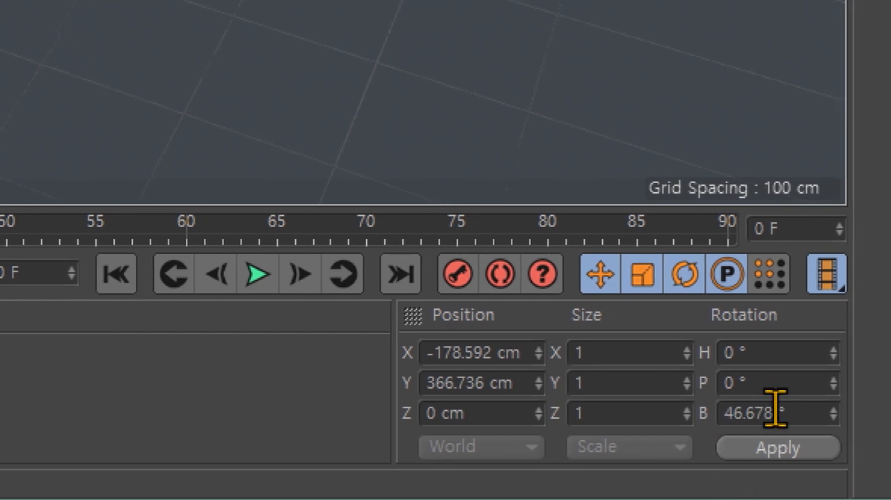
click(779, 412)
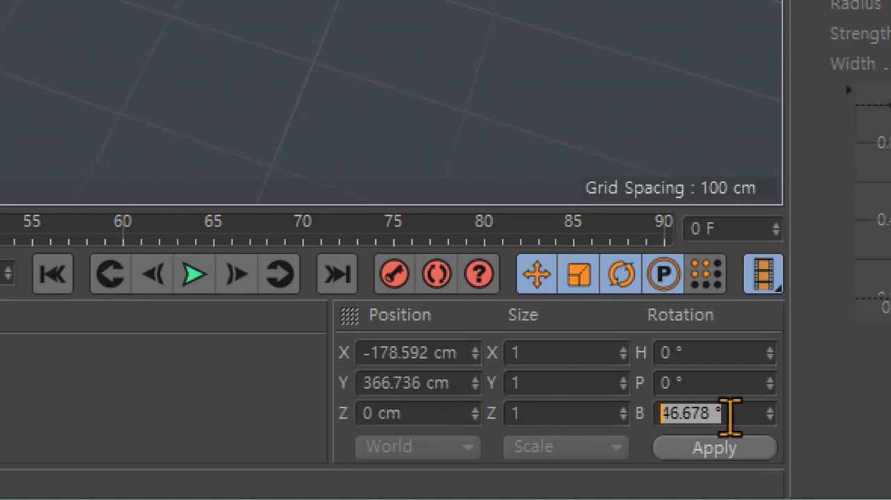
text(90)
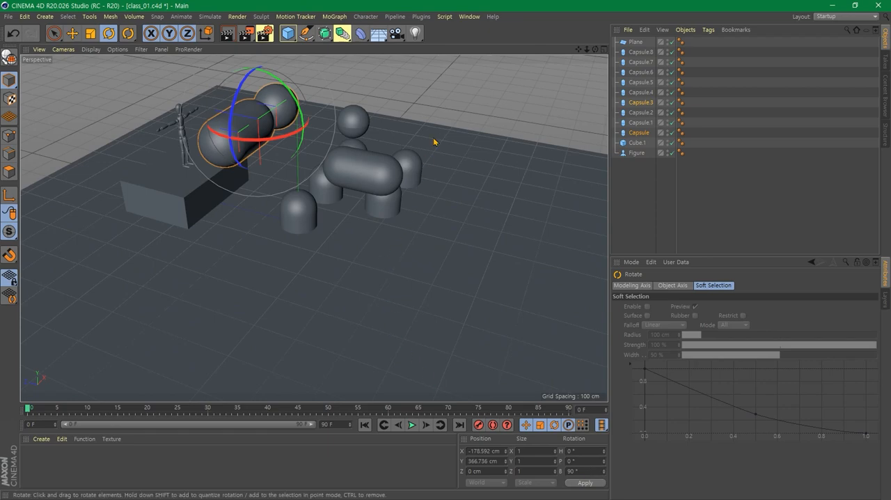
click(469, 139)
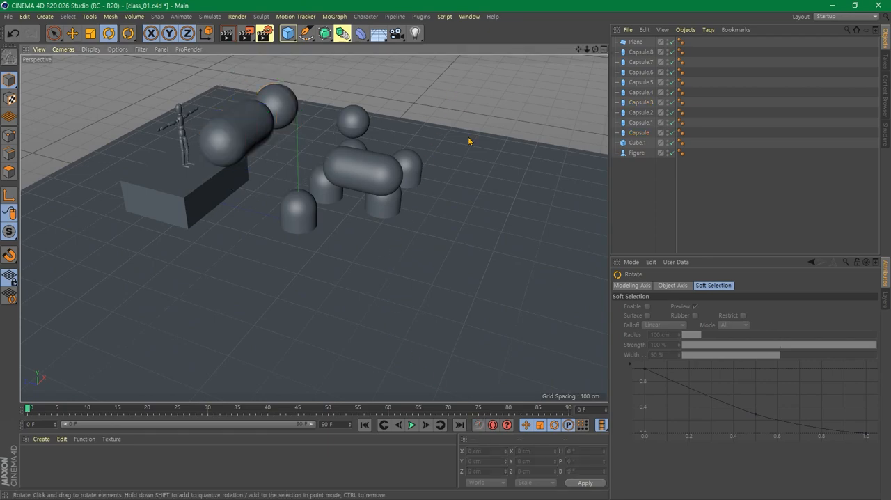
- Select the nearer-left capsule of the two remaining in the front row and rotate it about its bank axis until it lies horizontally
alt+drag(460, 192, 375, 307)
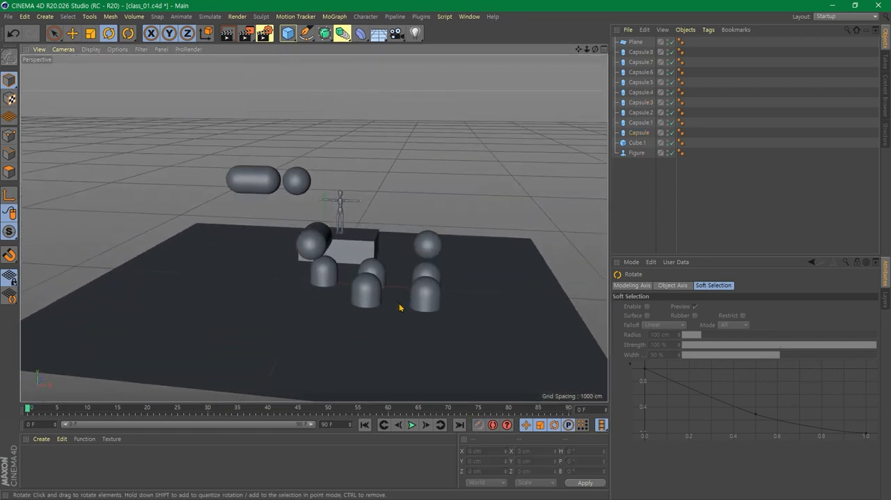
scroll(400, 304, up, 4)
alt+drag(453, 307, 346, 345)
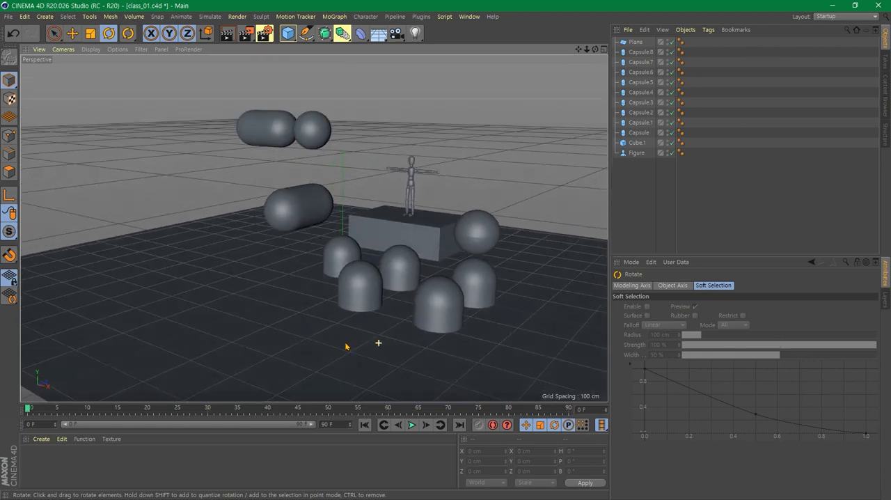
click(354, 280)
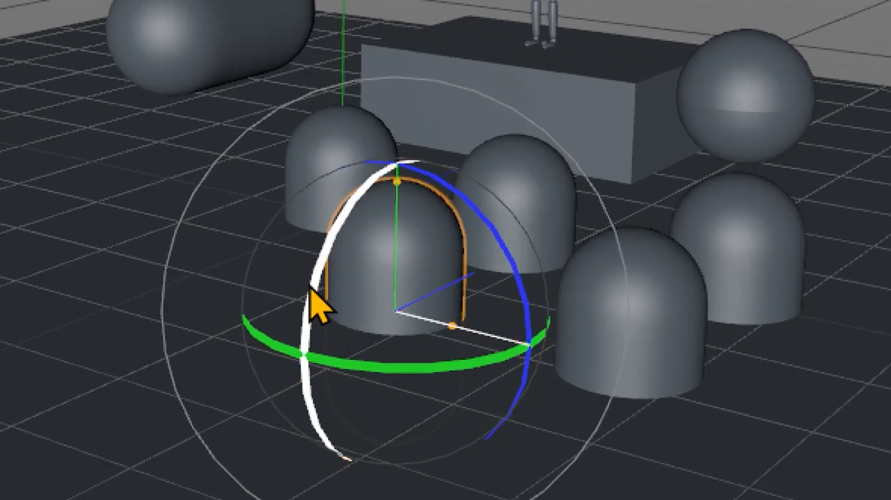
drag(530, 312, 353, 141)
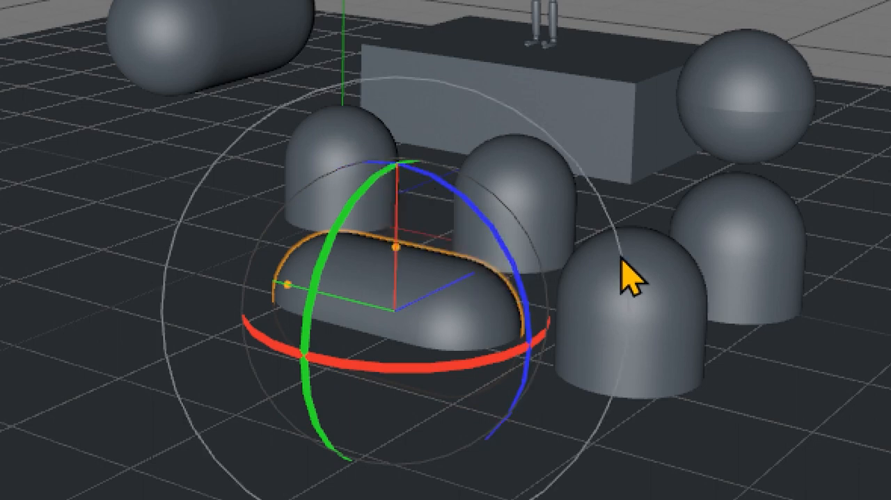
- Select the nearest upright capsule in the front row, rotate it about its pitch axis to exactly 90°, and clear the selection
click(685, 346)
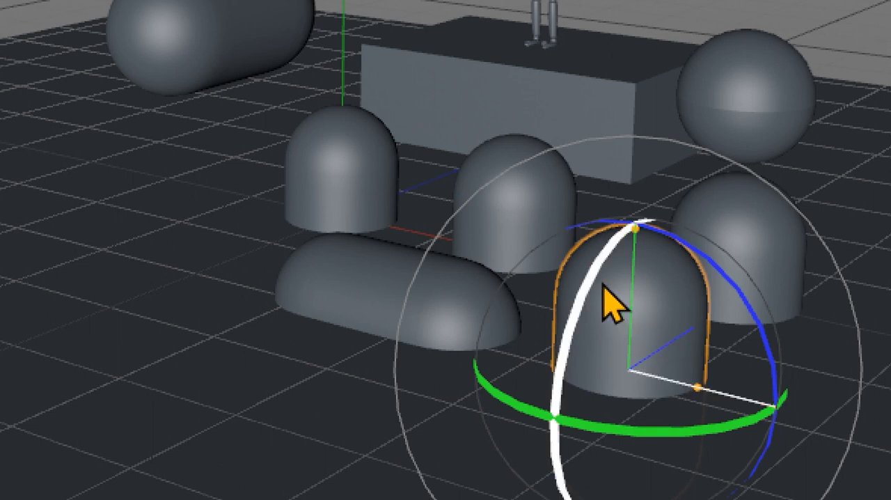
drag(583, 295, 560, 396)
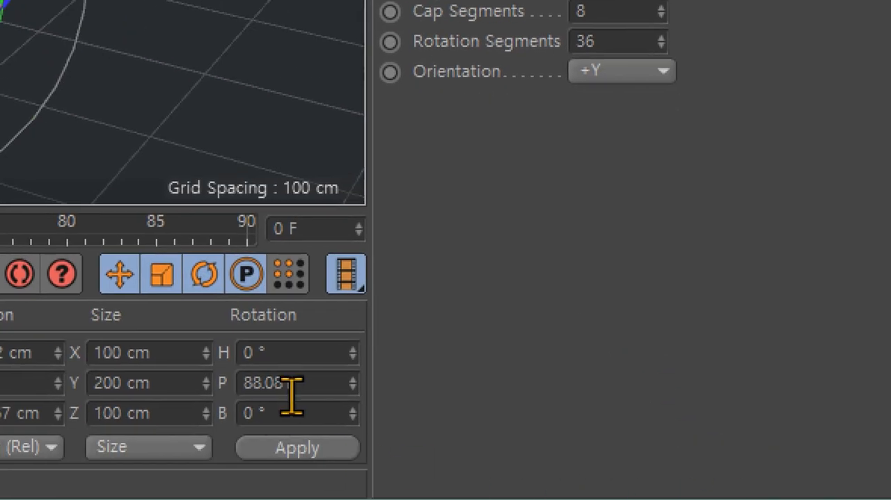
click(311, 385)
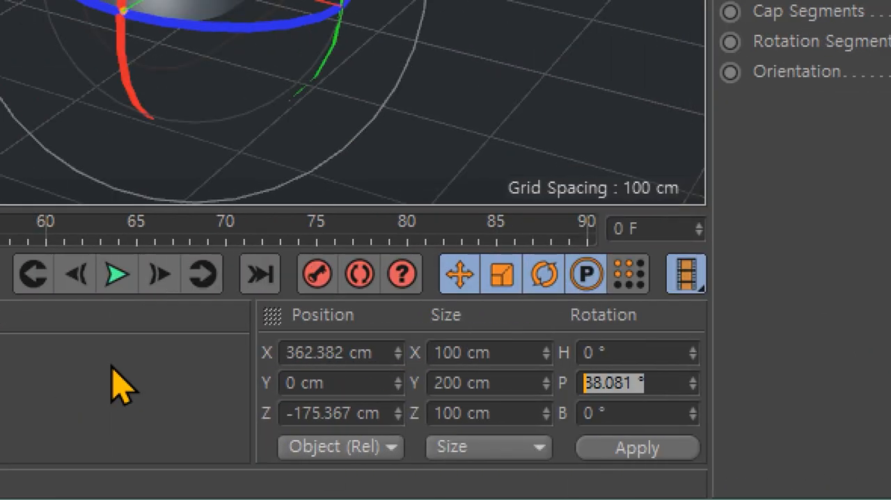
text(90)
key(Return)
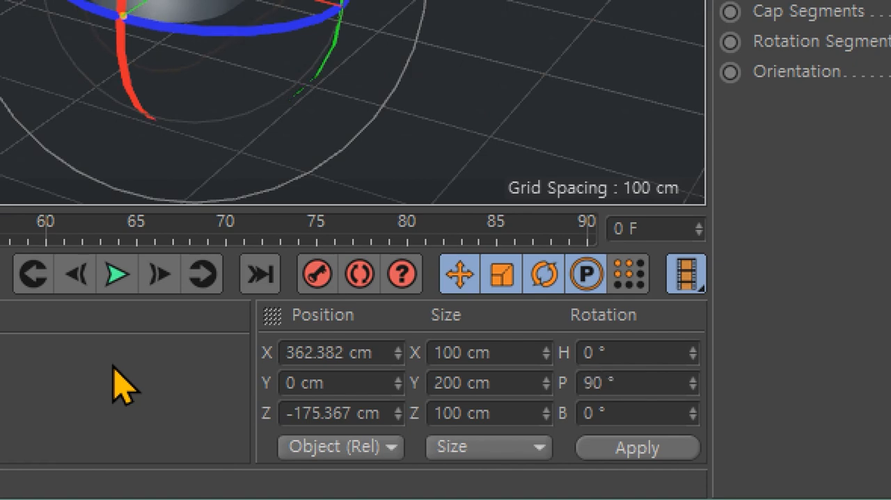
click(542, 159)
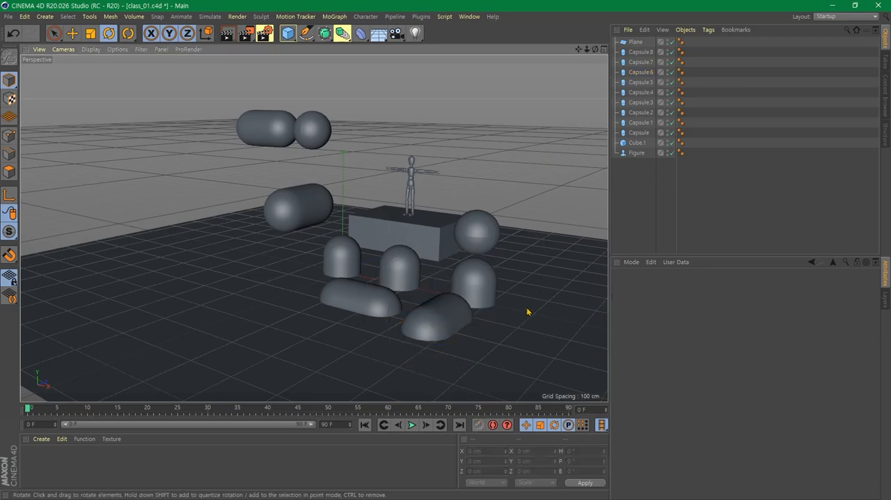
alt+middle_drag(527, 311, 404, 299)
alt+drag(401, 312, 380, 346)
scroll(431, 293, down, 3)
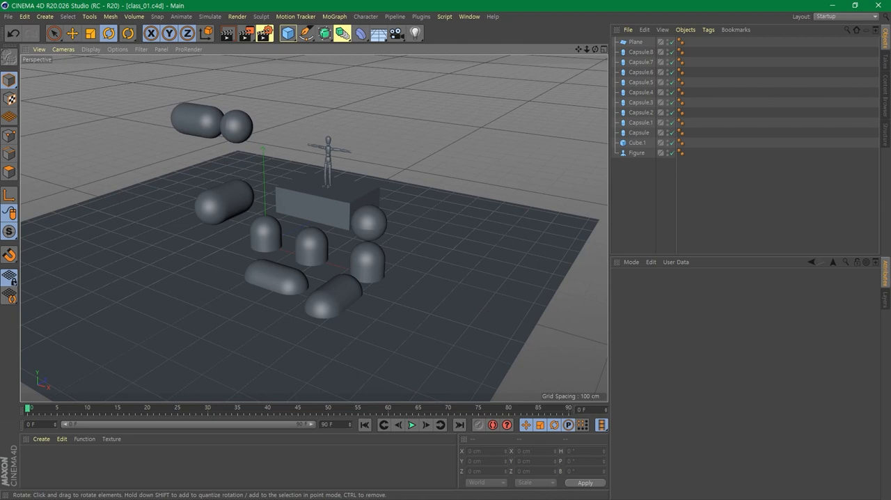
click(475, 126)
alt+drag(453, 176, 437, 161)
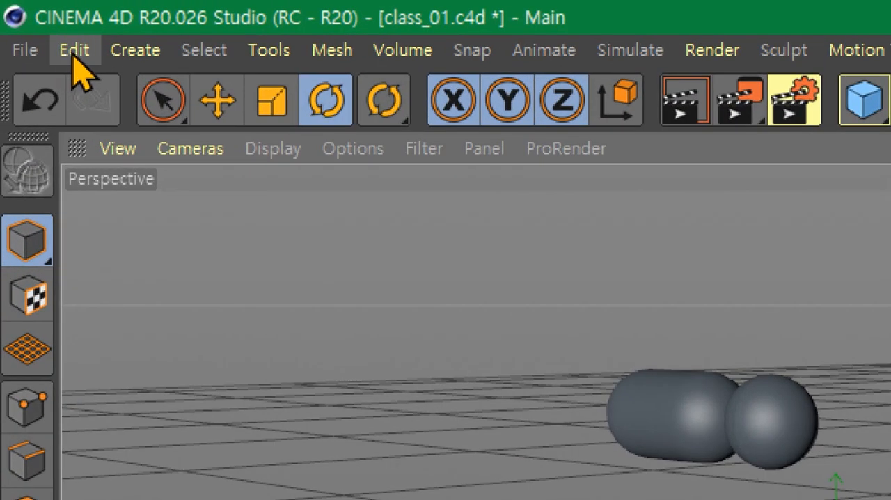
- Open the project settings to view the project scale and its unit
click(74, 52)
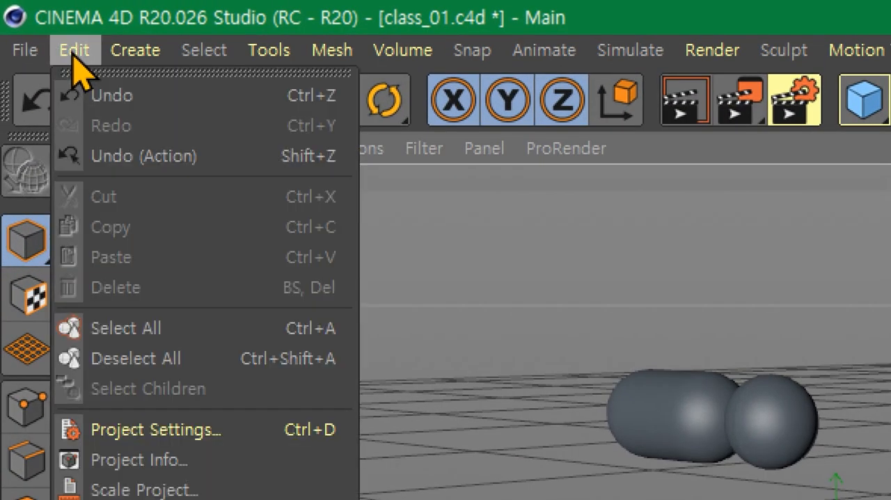
click(229, 432)
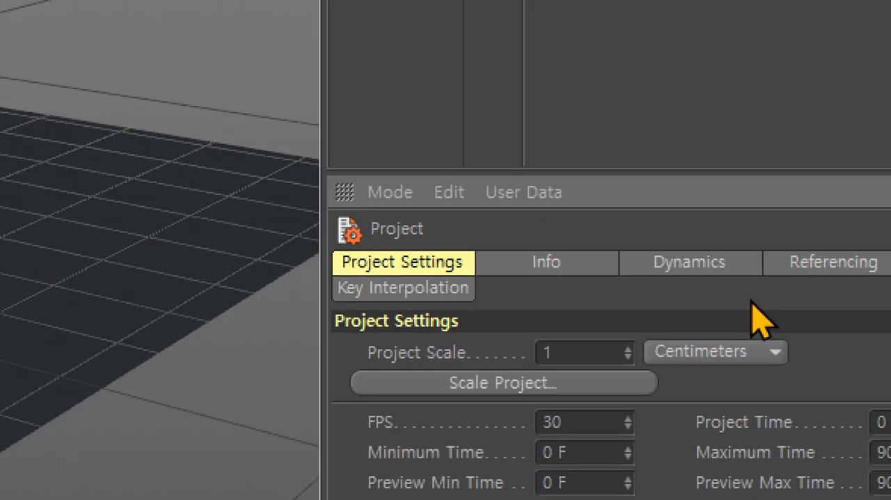
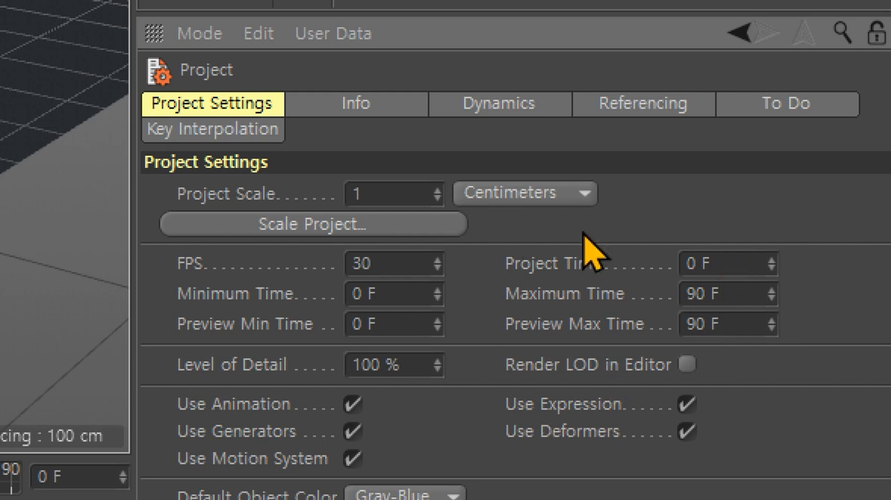
- Extend the timeline by setting both the project's Maximum Time and Preview Max Time to 200 F
click(703, 293)
text(100)
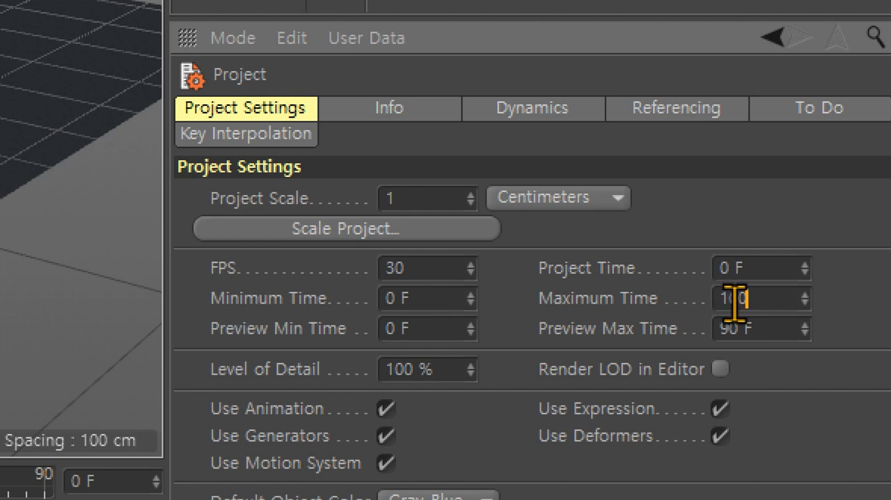
drag(728, 303, 705, 302)
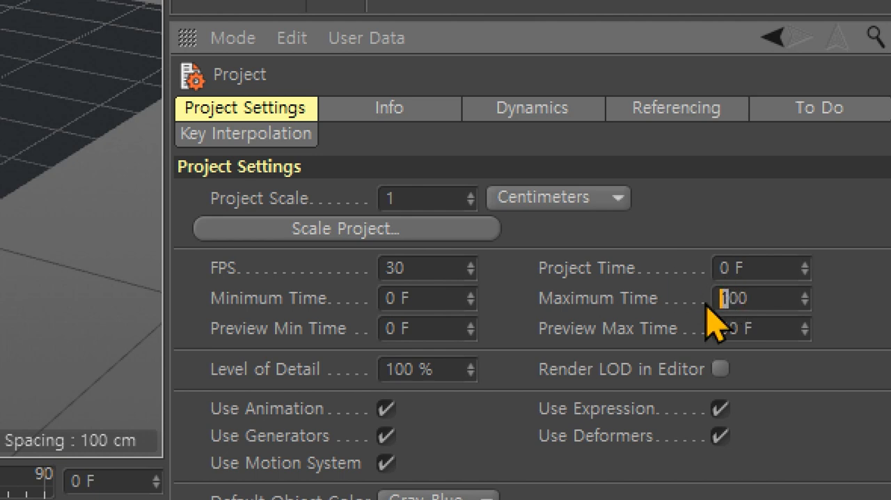
text(2)
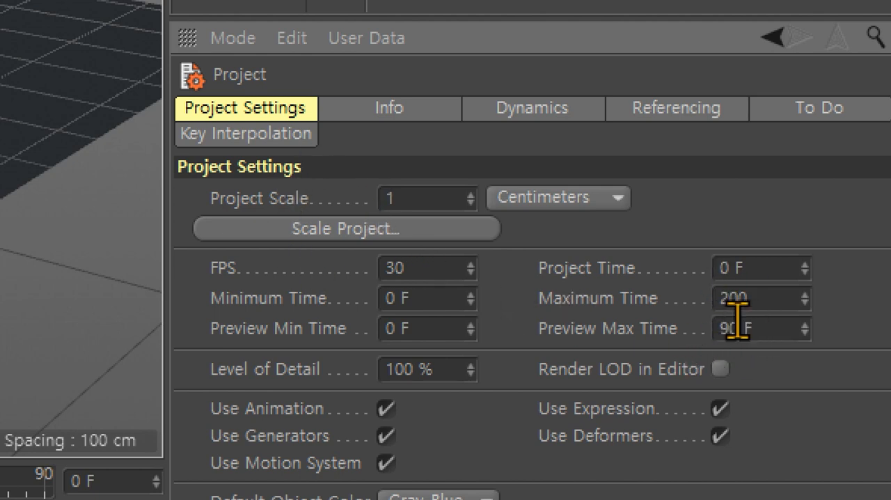
click(765, 328)
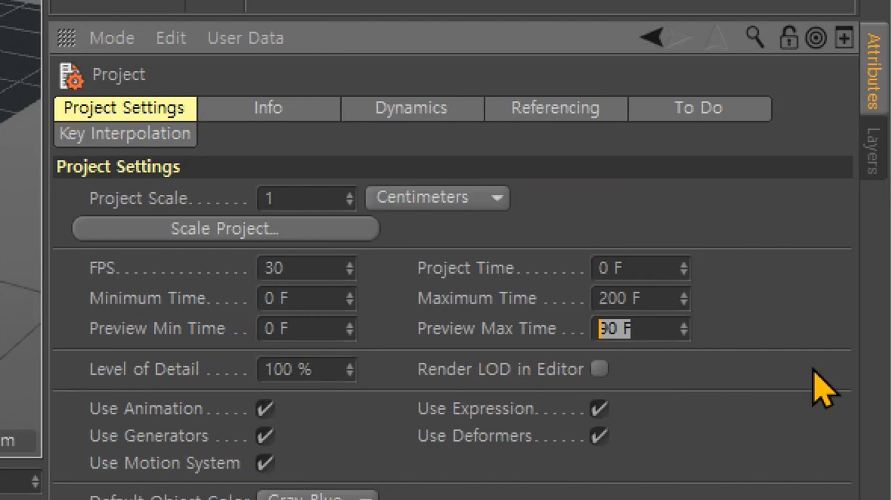
text(200)
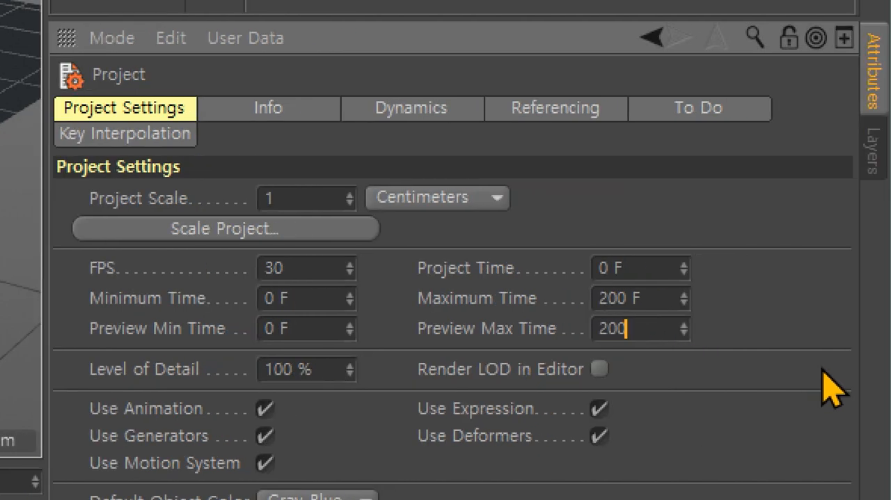
click(647, 298)
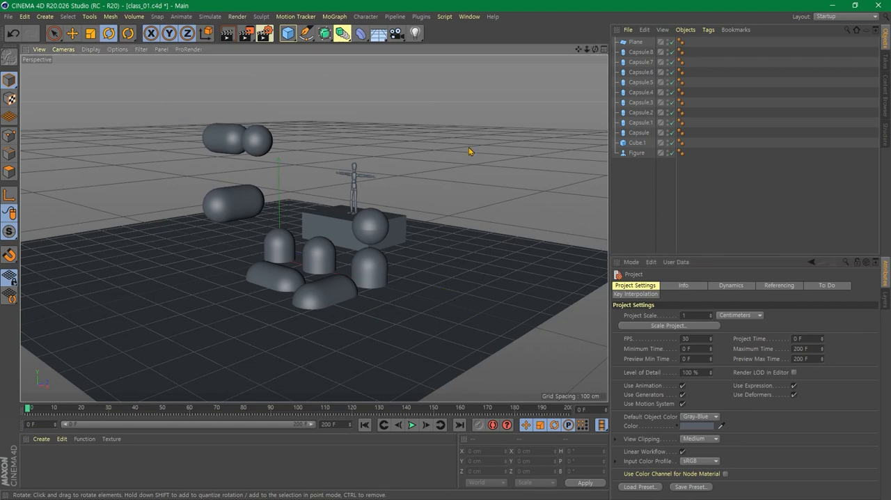
- Render the scene directly in the perspective view from a new angle showing the figure and all capsules, then clear the preview
alt+drag(399, 295, 516, 281)
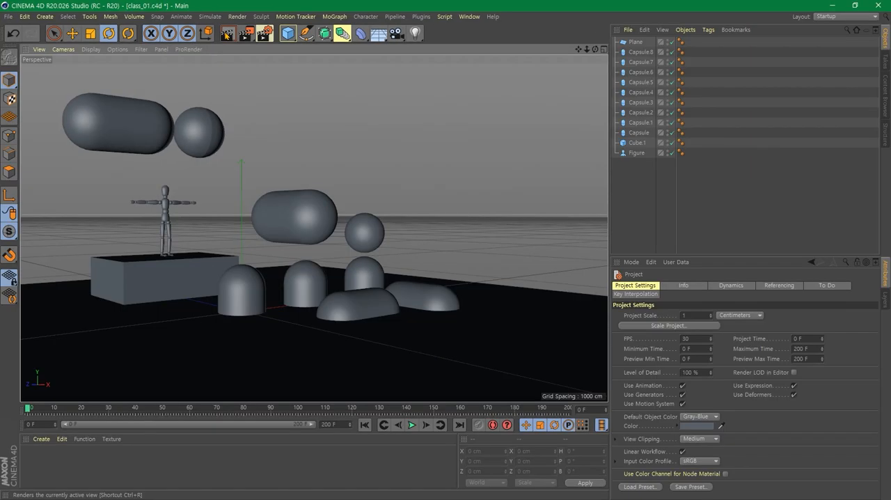
click(240, 103)
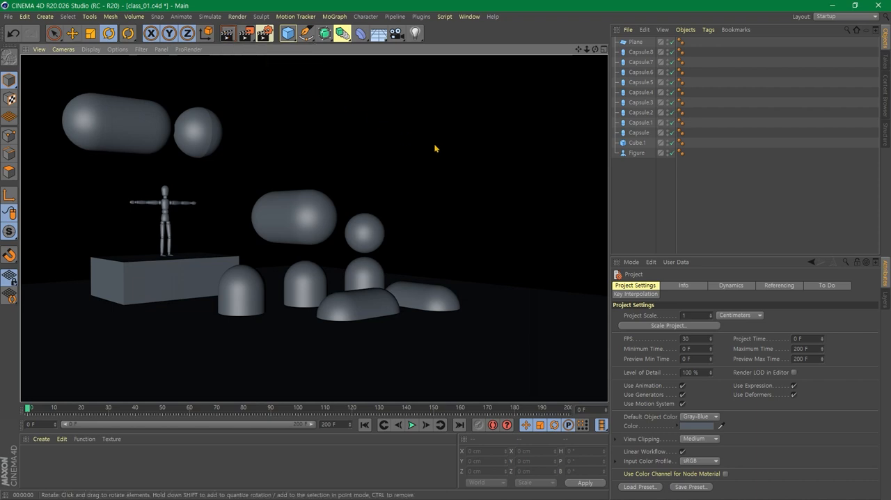
click(415, 180)
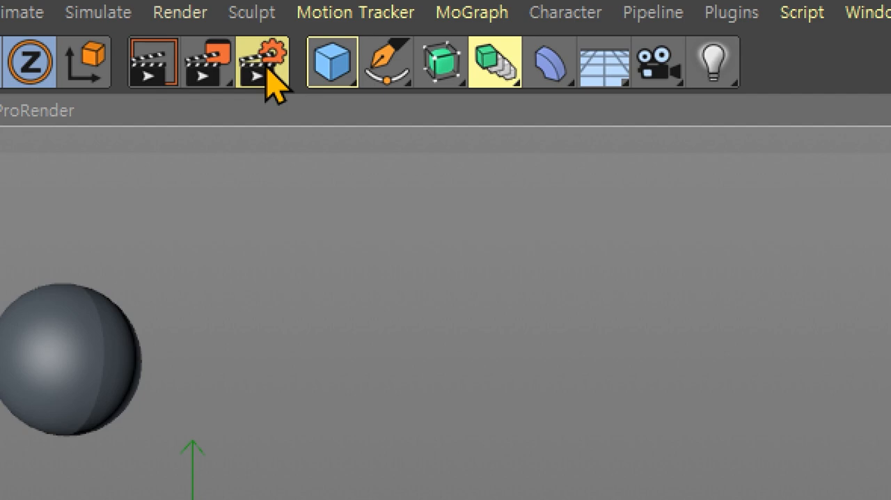
- Open the render settings and set the output size to 1920 by 1080 pixels
click(267, 71)
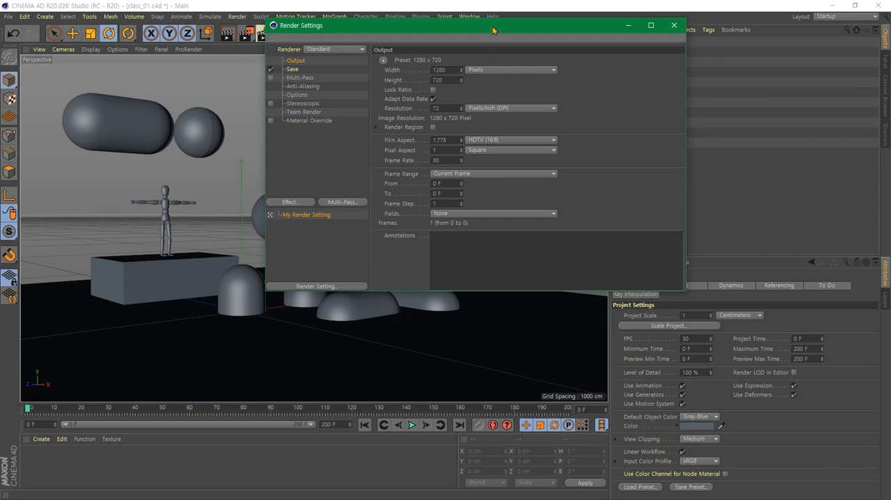
drag(494, 31, 455, 101)
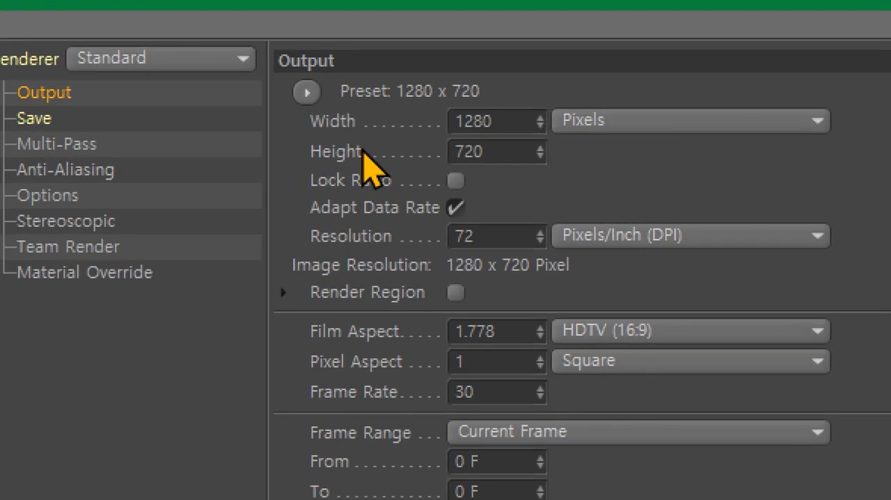
drag(520, 119, 404, 108)
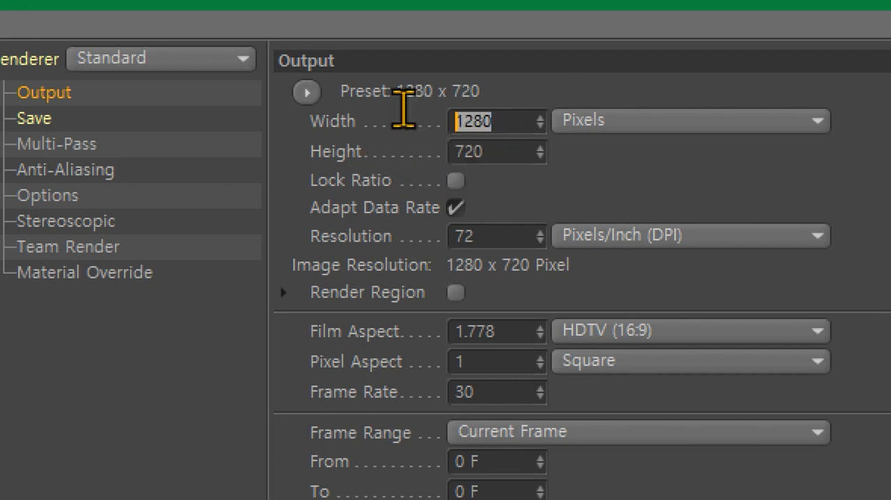
text(1920)
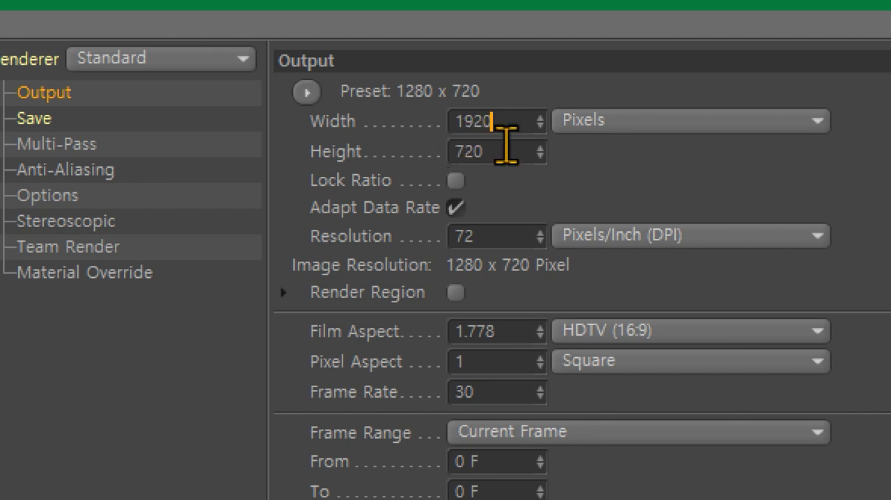
drag(506, 143, 408, 133)
text(1080)
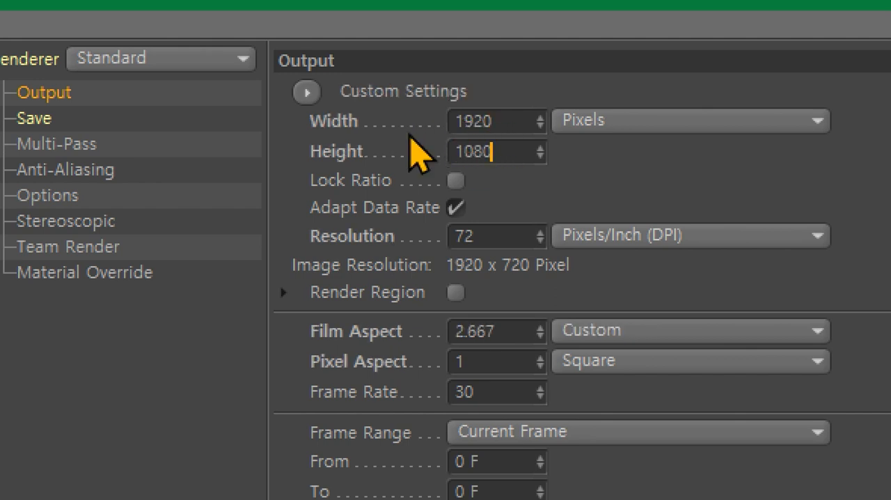
click(625, 190)
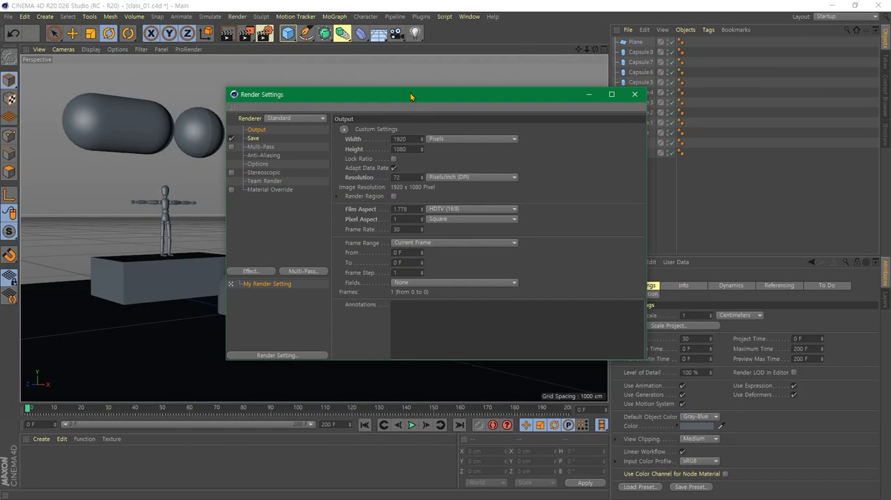
- In the render settings' Save options, set the regular image format to JPG
drag(410, 96, 428, 73)
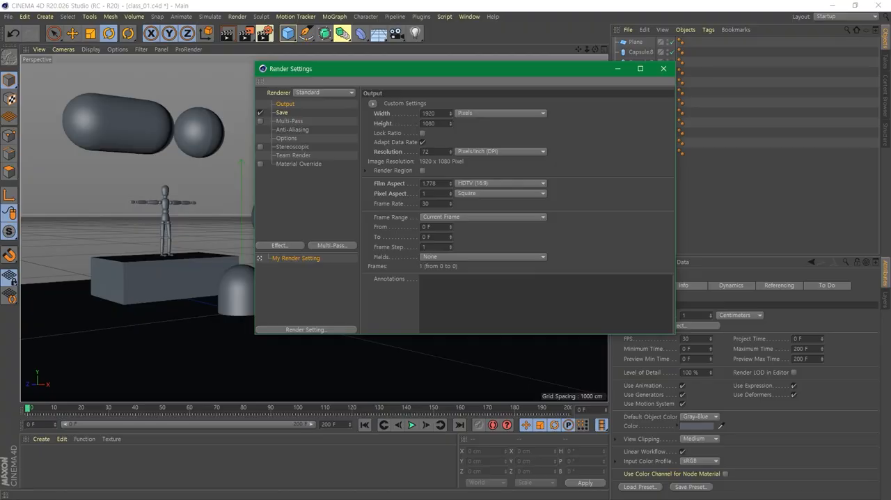
drag(340, 70, 348, 30)
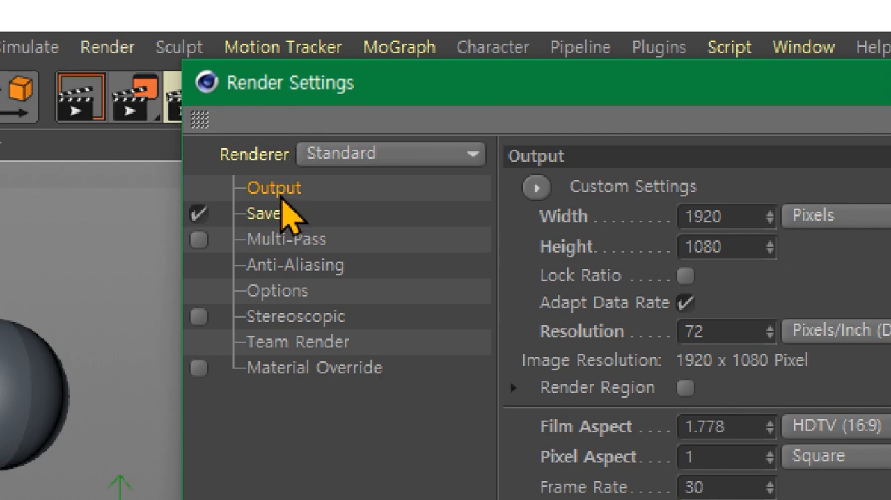
click(276, 215)
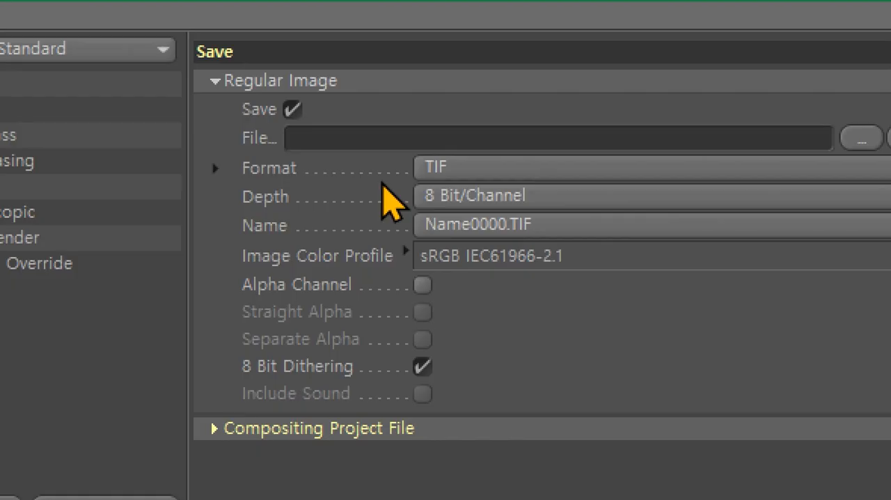
click(494, 173)
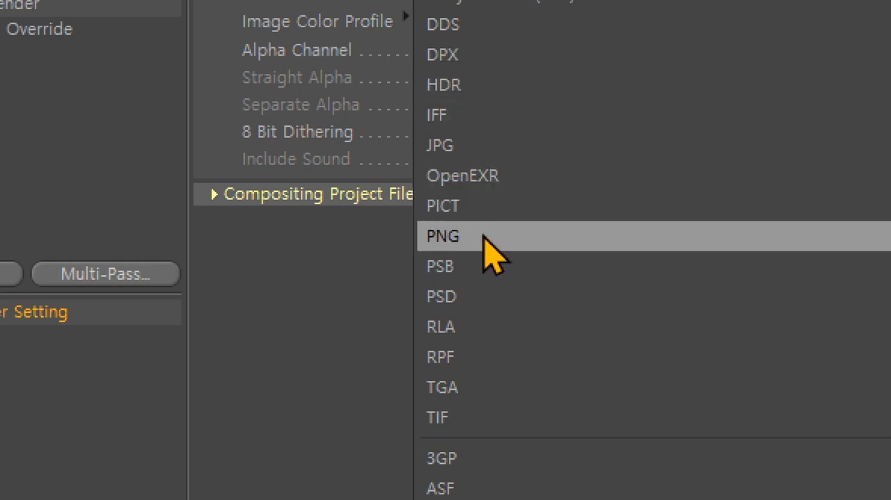
click(502, 147)
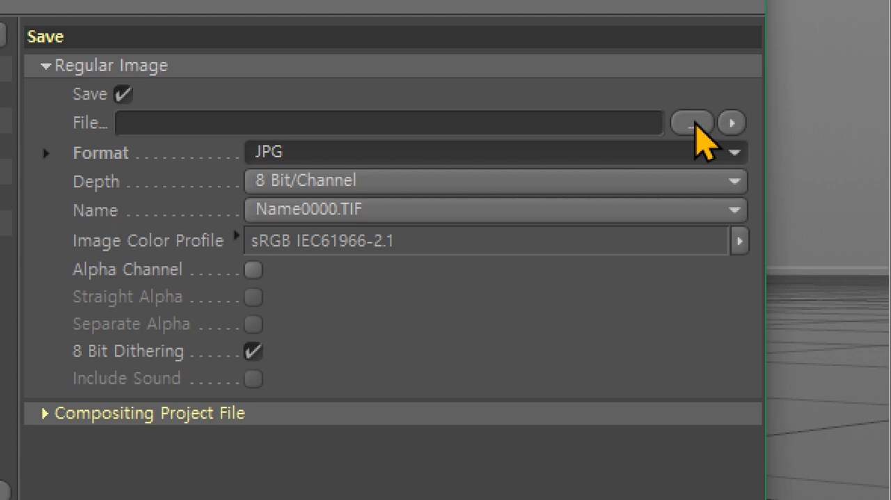
- Set the render output file to C4D_test in the Pictures folder and close the render settings
click(693, 124)
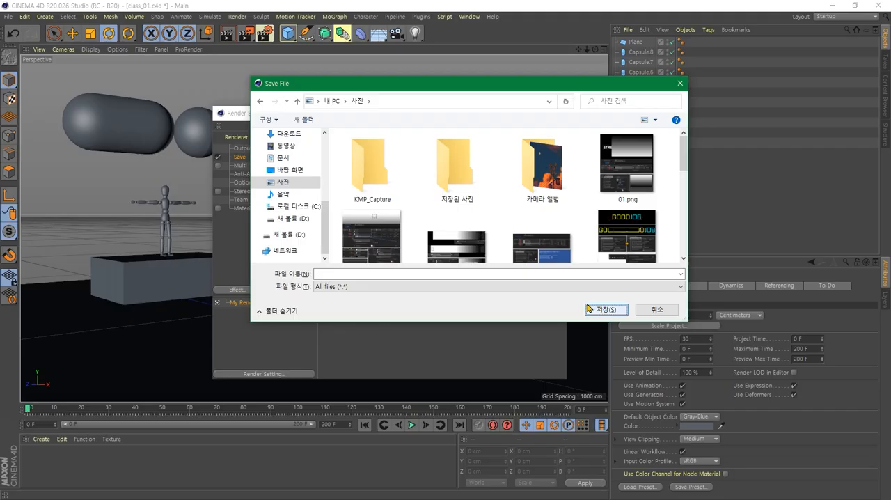
click(341, 277)
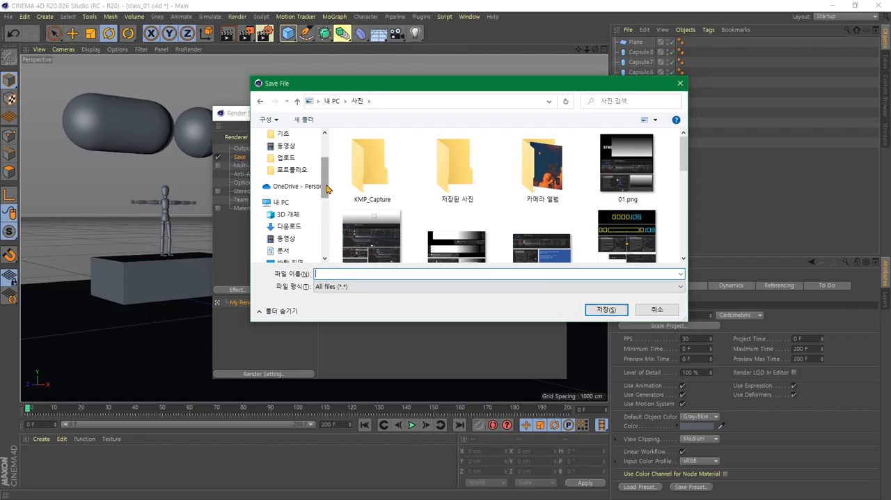
mouse_move(327, 188)
mouse_down()
mouse_move(329, 224)
mouse_move(330, 200)
mouse_up()
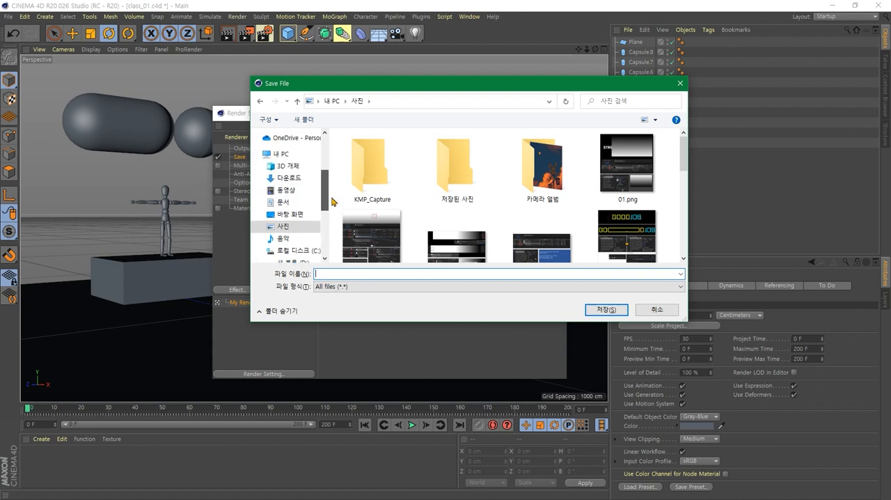
click(344, 273)
text(test)
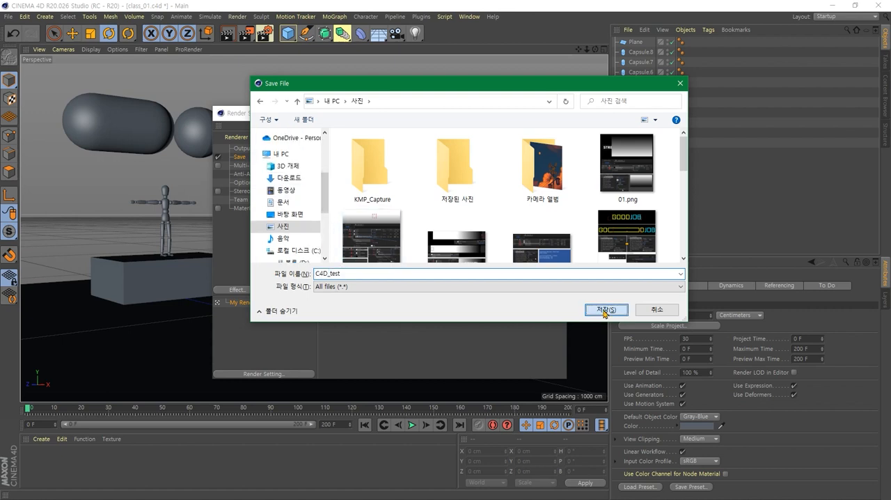
click(605, 311)
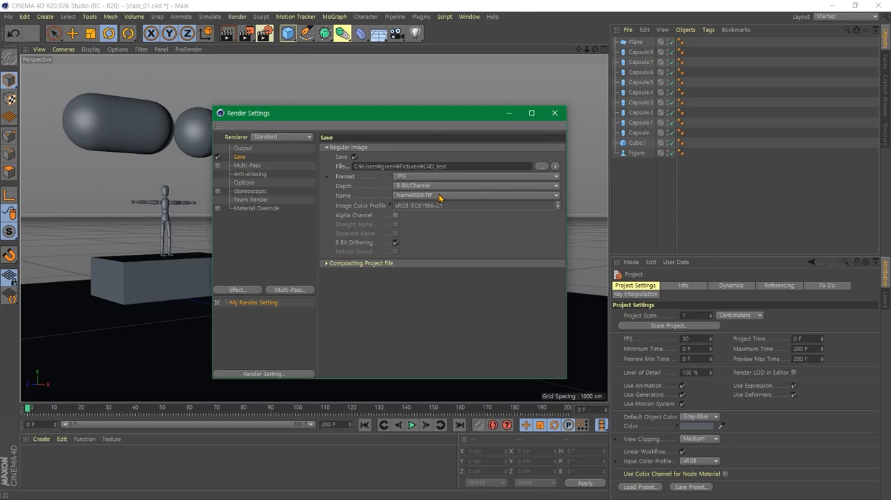
click(555, 113)
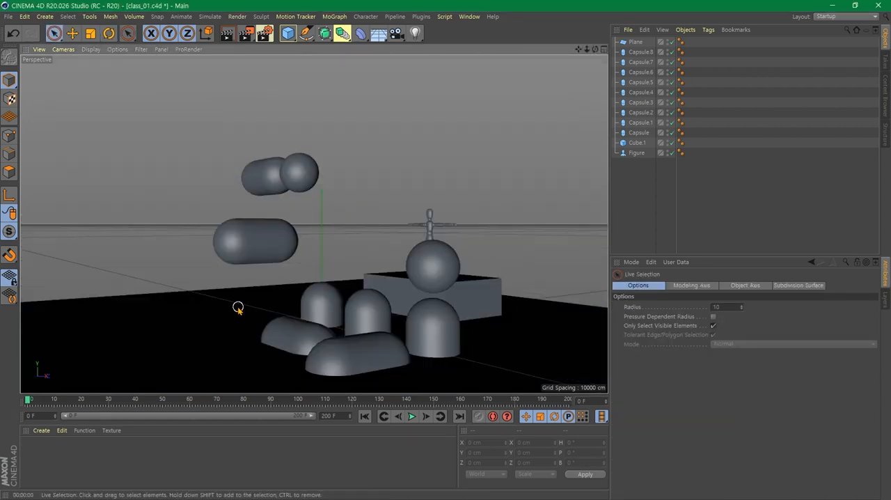
- Select the ground plane, the lower floating capsule and the highest sphere in turn, and inspect the scene from another angle
click(237, 308)
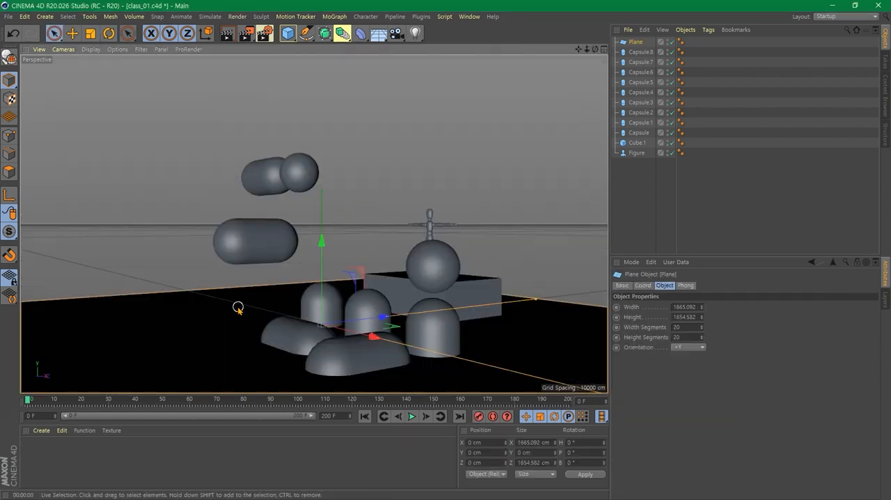
click(252, 253)
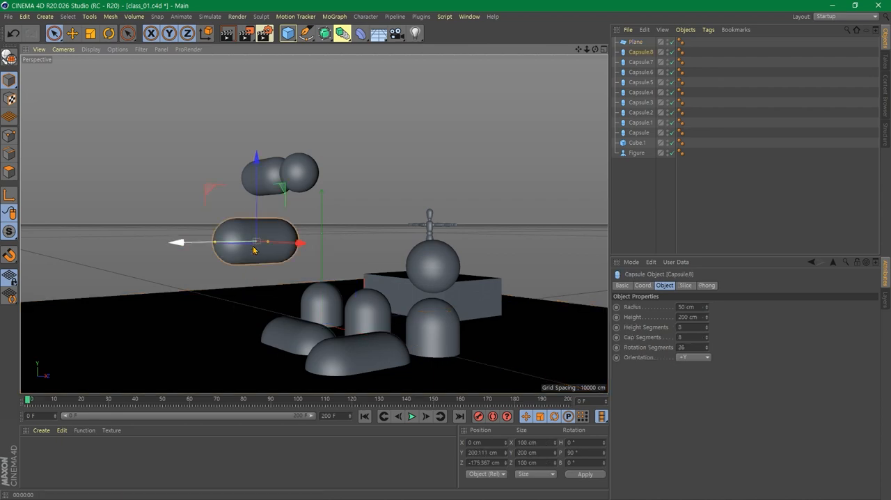
click(295, 174)
mouse_move(512, 307)
alt+mouse_down()
mouse_move(419, 330)
mouse_move(439, 321)
alt+mouse_up()
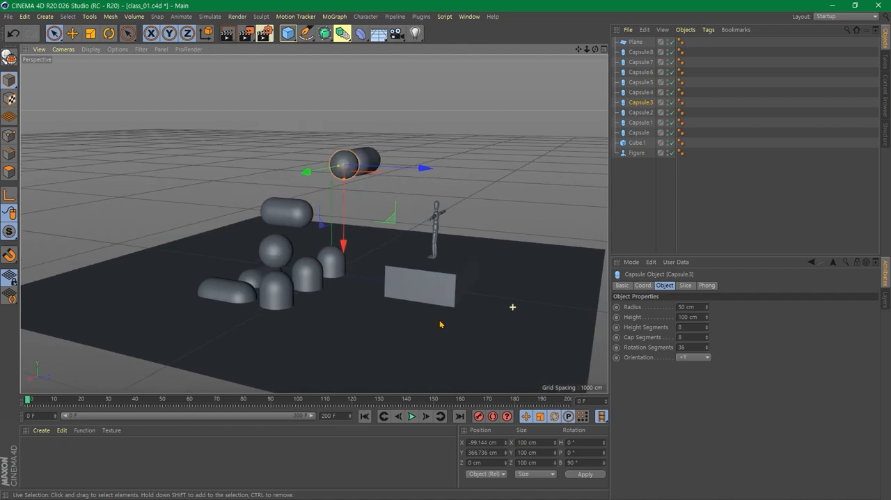
scroll(440, 319, up, 1)
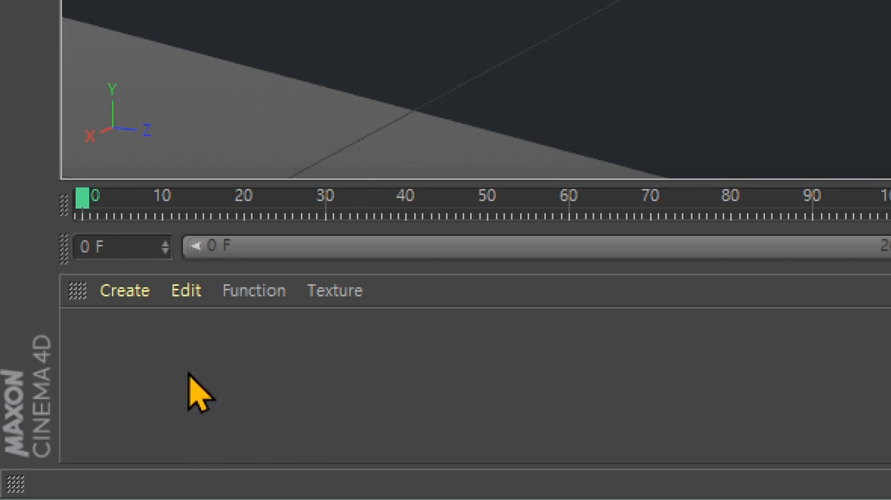
- Create three new default materials for the scene's objects
double_click(197, 393)
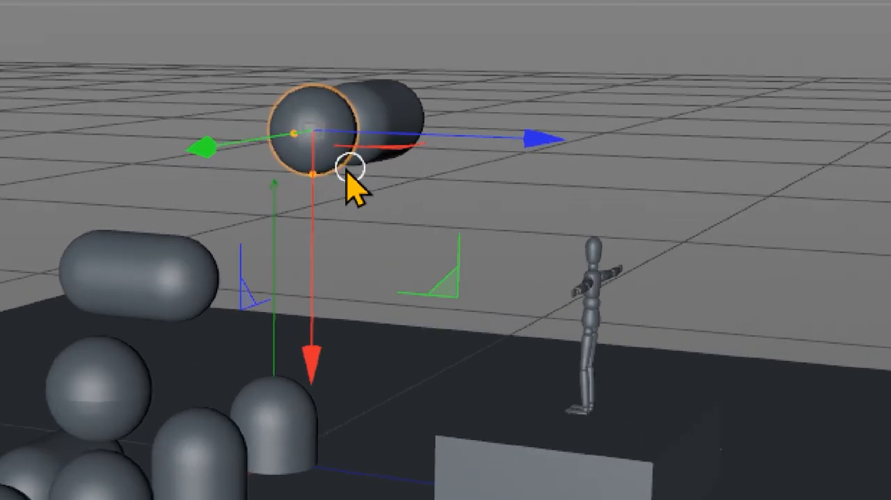
click(156, 297)
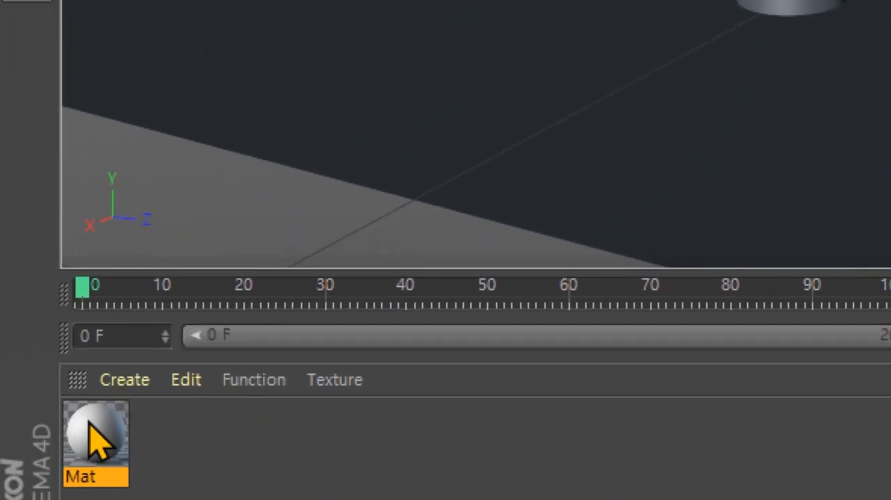
drag(94, 432, 795, 55)
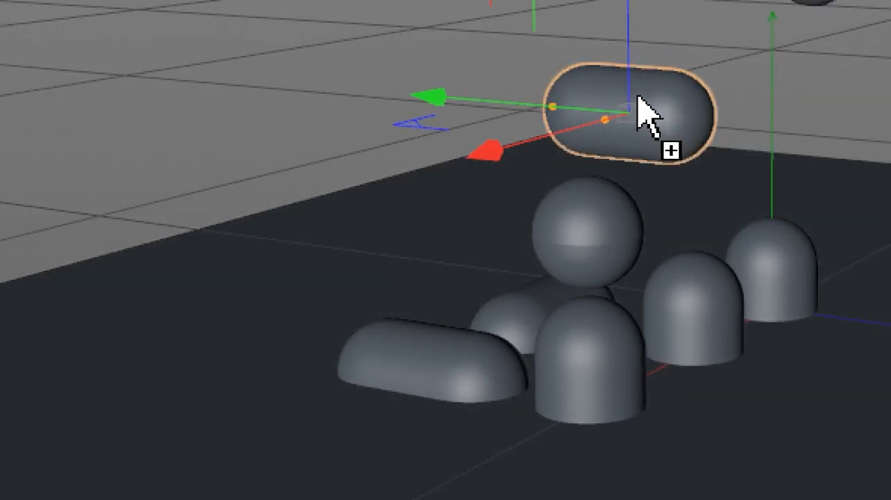
drag(648, 118, 645, 117)
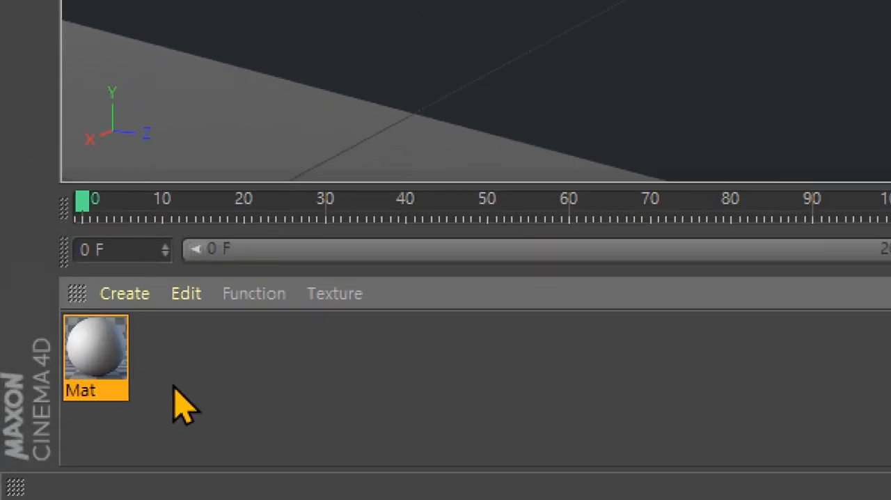
double_click(201, 383)
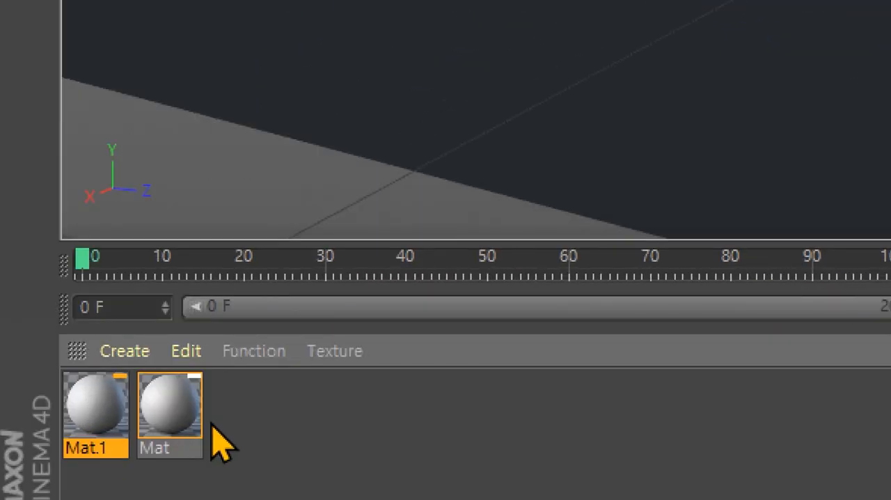
double_click(267, 440)
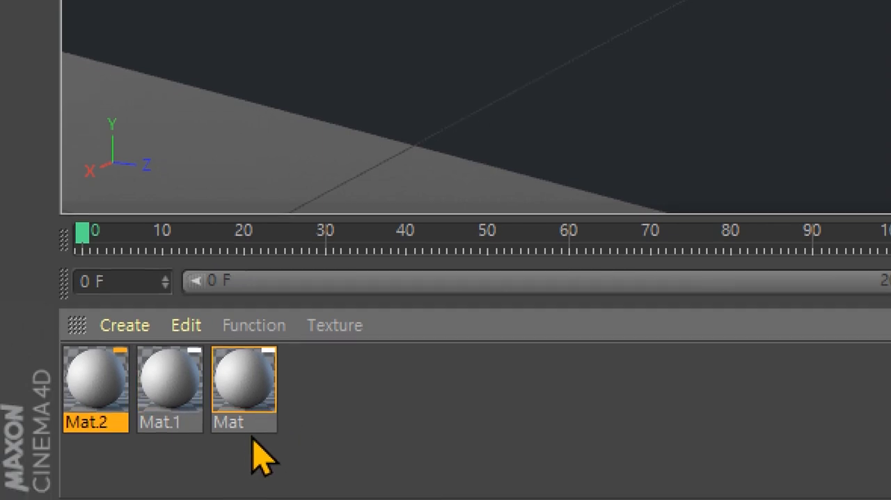
- Create two more default materials, bringing the set up to Mat.4
click(345, 442)
double_click(341, 414)
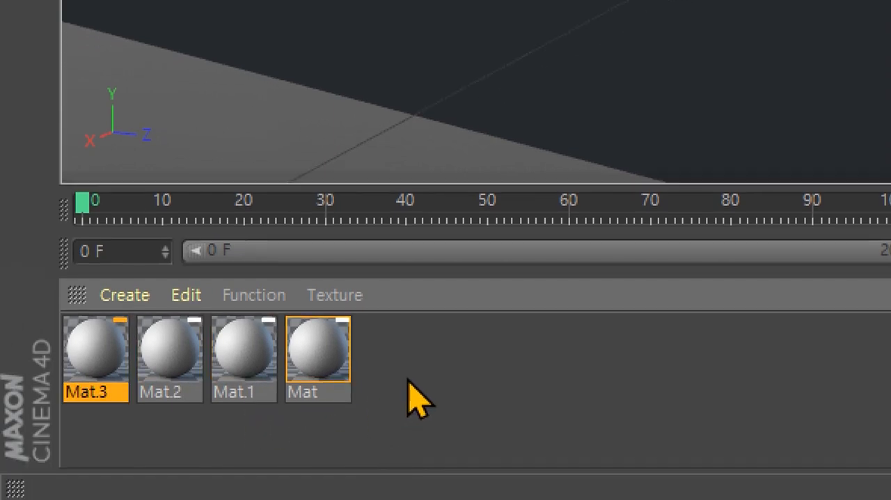
double_click(416, 419)
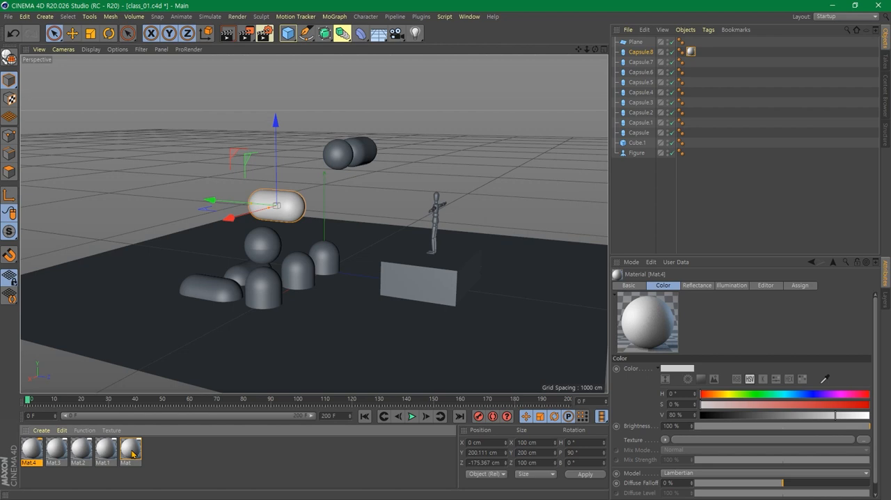
- Set Mat's color to orange with H 42°, S 77% and V 86%, and apply it to the box beneath the figure
double_click(130, 449)
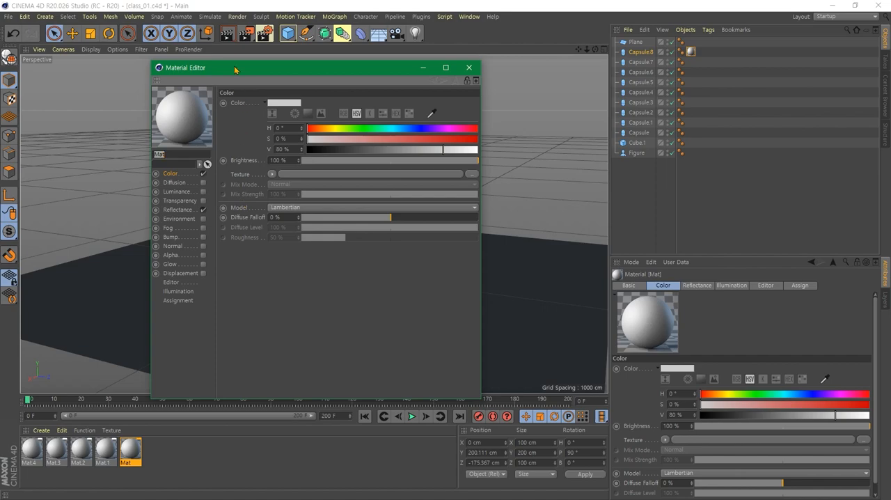
drag(235, 69, 290, 65)
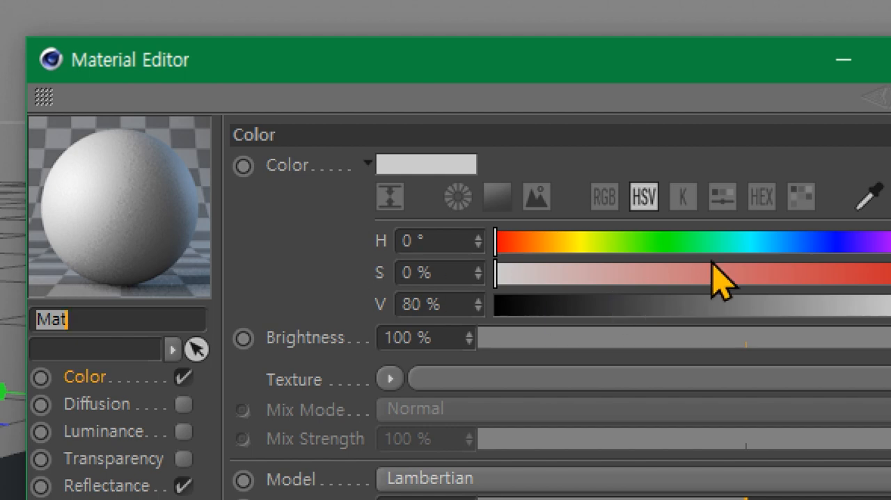
click(581, 241)
mouse_move(582, 244)
mouse_down()
mouse_move(533, 246)
mouse_move(556, 246)
mouse_up()
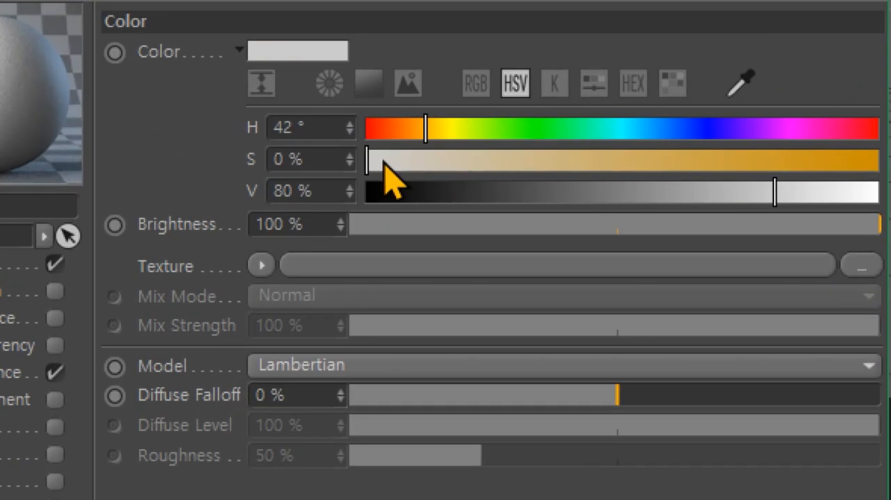
drag(384, 165, 762, 166)
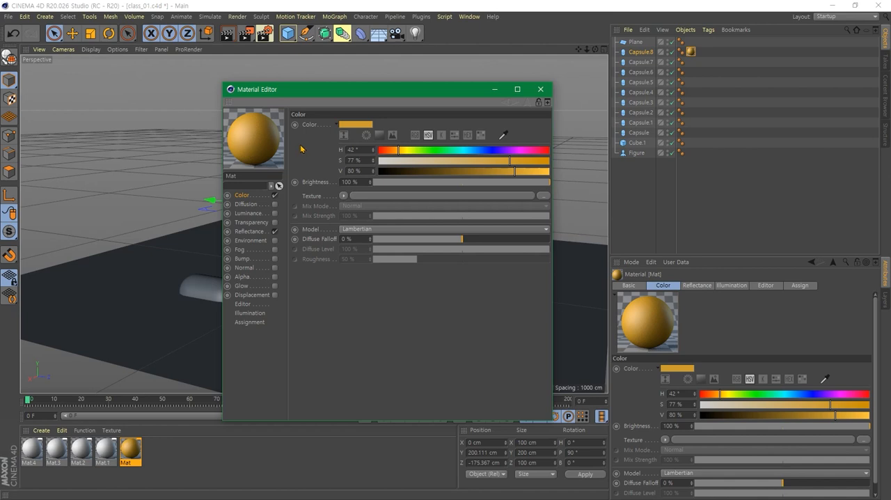
drag(515, 172, 524, 174)
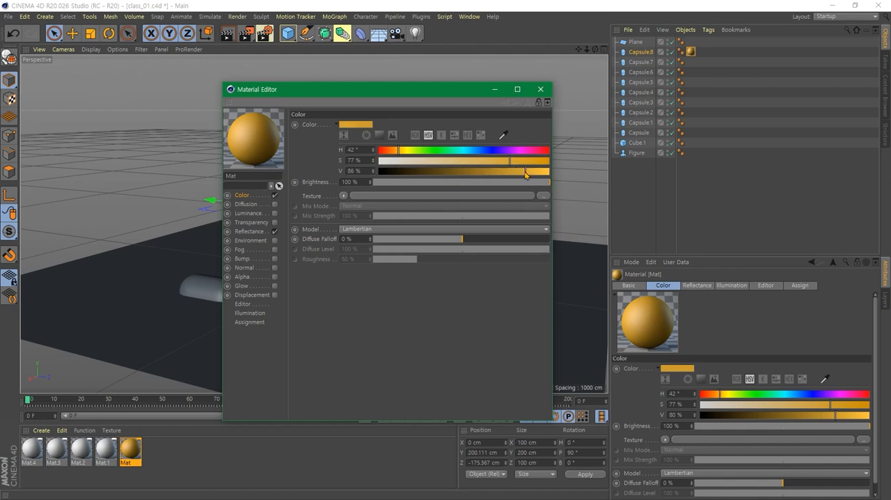
click(540, 90)
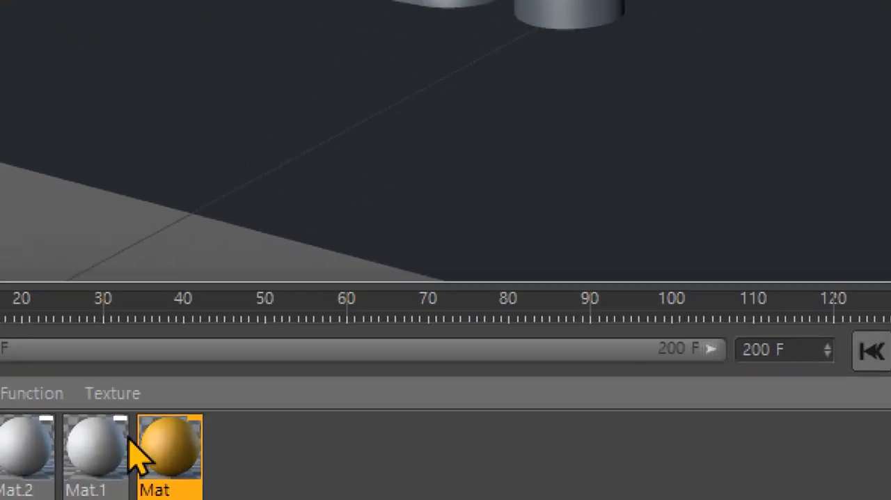
drag(121, 451, 168, 376)
drag(284, 223, 603, 308)
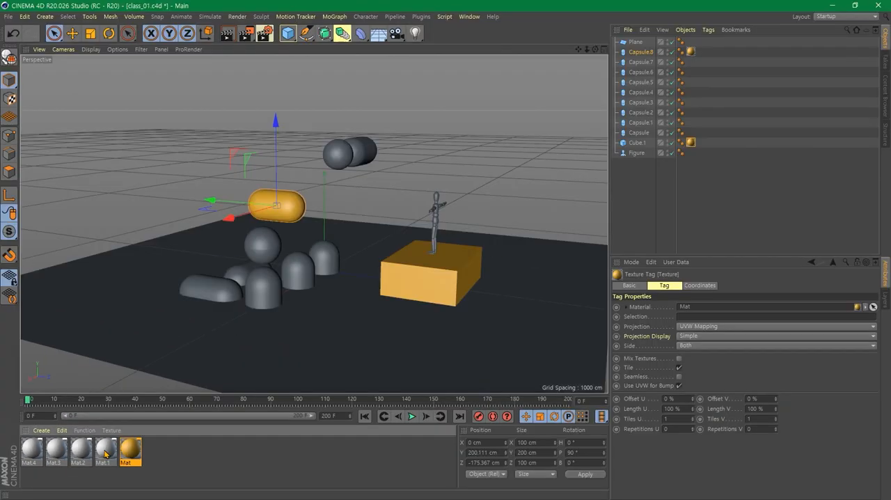
- Set Mat.1's color to green with H 108°, S 91% and V 66%, and apply it to the ground plane
double_click(112, 435)
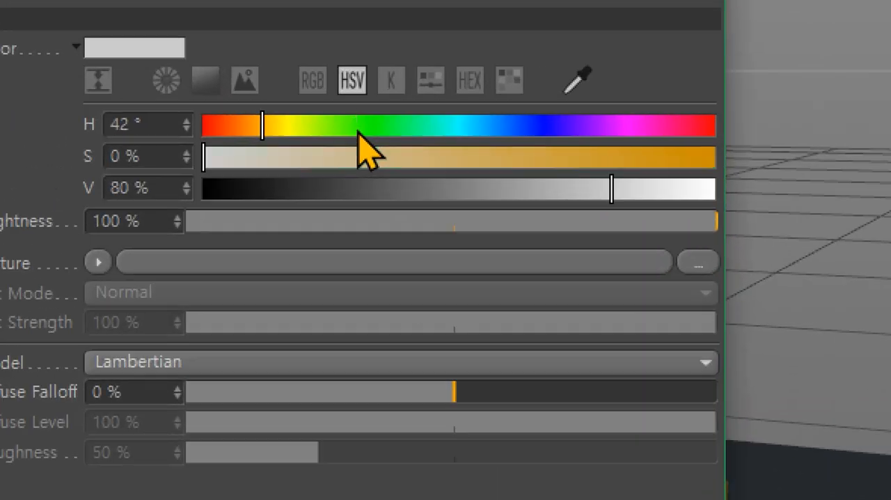
click(359, 131)
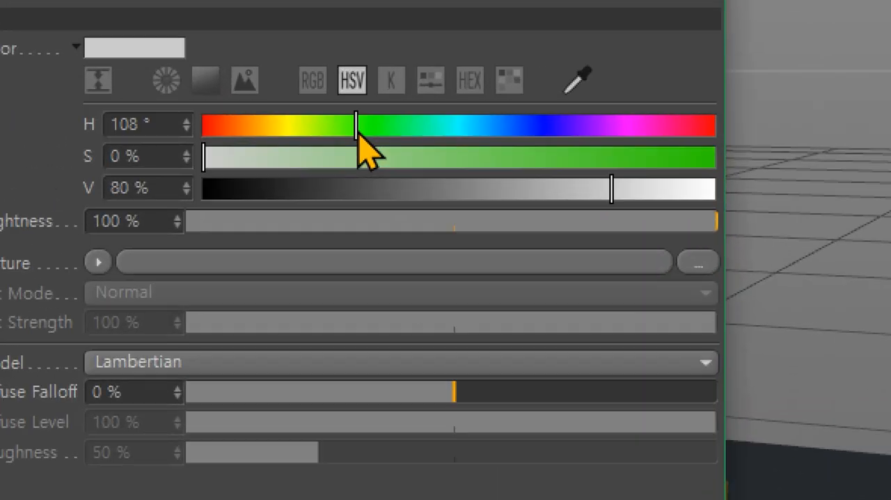
drag(208, 171, 668, 160)
drag(607, 188, 543, 199)
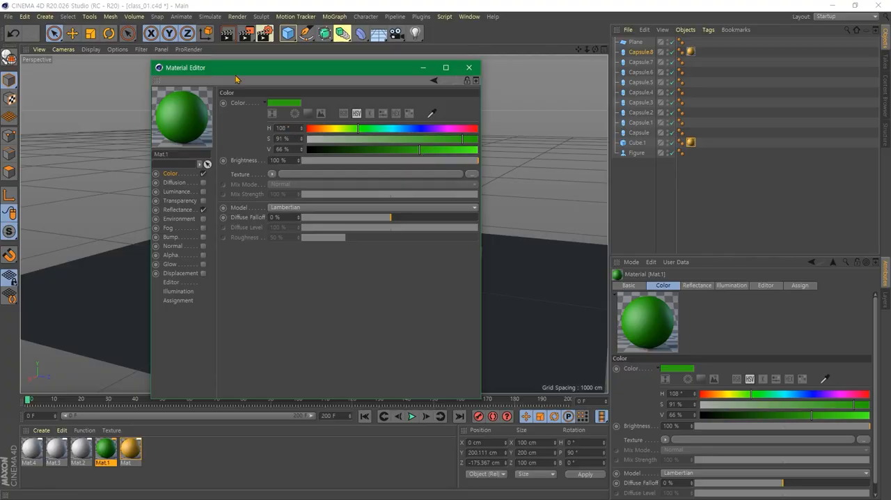
drag(252, 77, 417, 74)
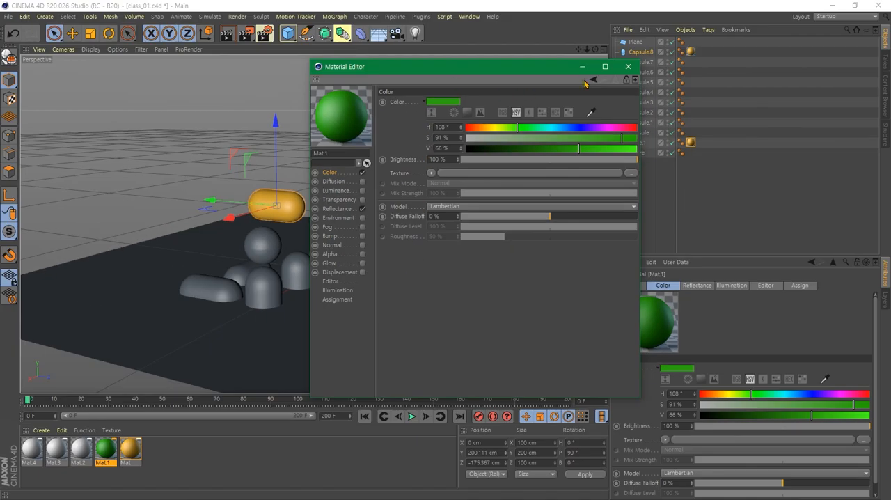
click(627, 66)
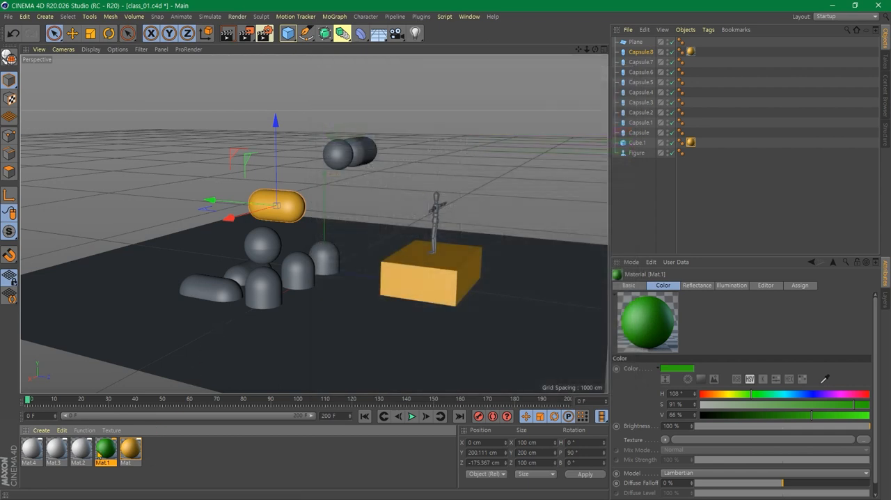
drag(99, 453, 140, 304)
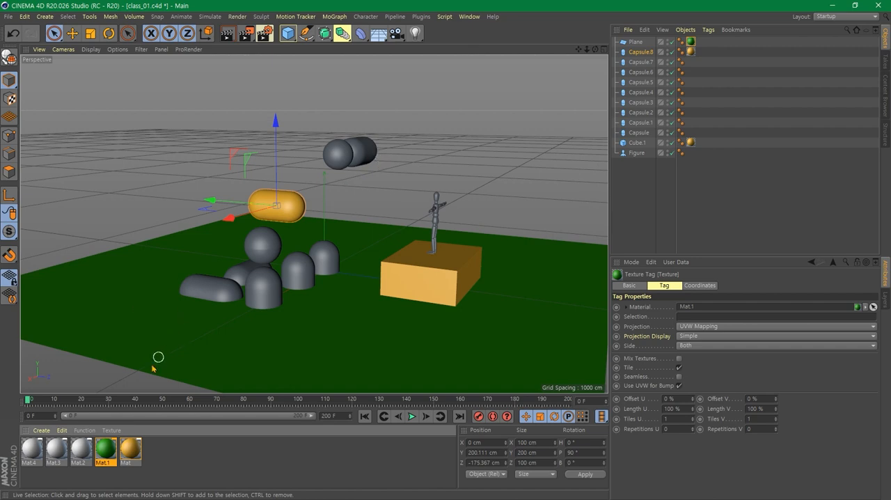
- Set Mat.2's color to bright blue with H 200°, S 93% and V 100%
double_click(81, 450)
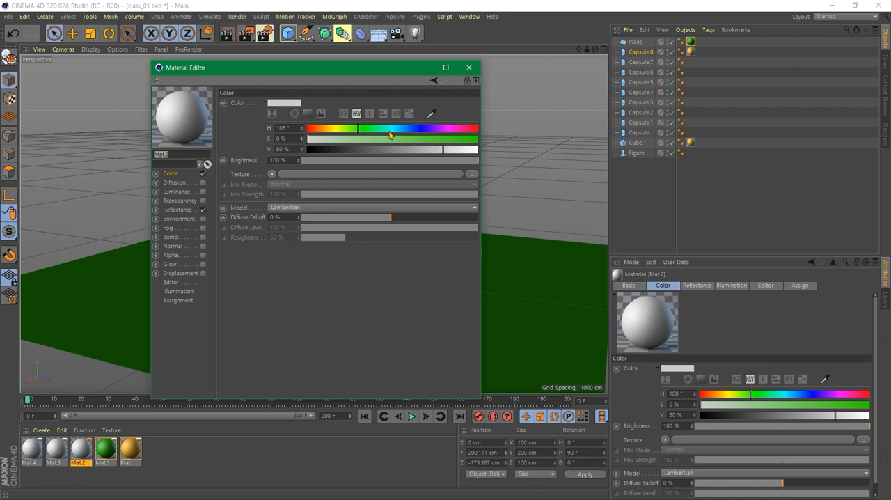
click(401, 128)
drag(409, 139, 479, 150)
click(452, 149)
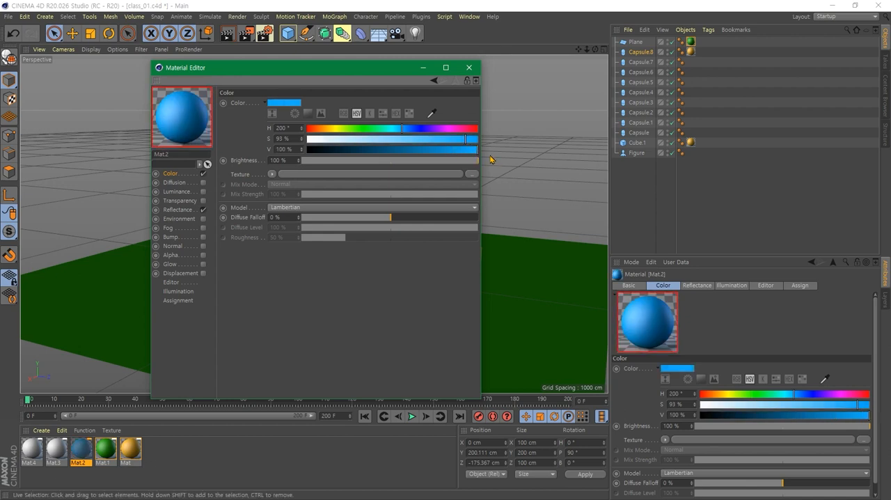
click(468, 68)
- Set Mat.3's color to pink with H 302°, S 67% and V 100%
double_click(62, 450)
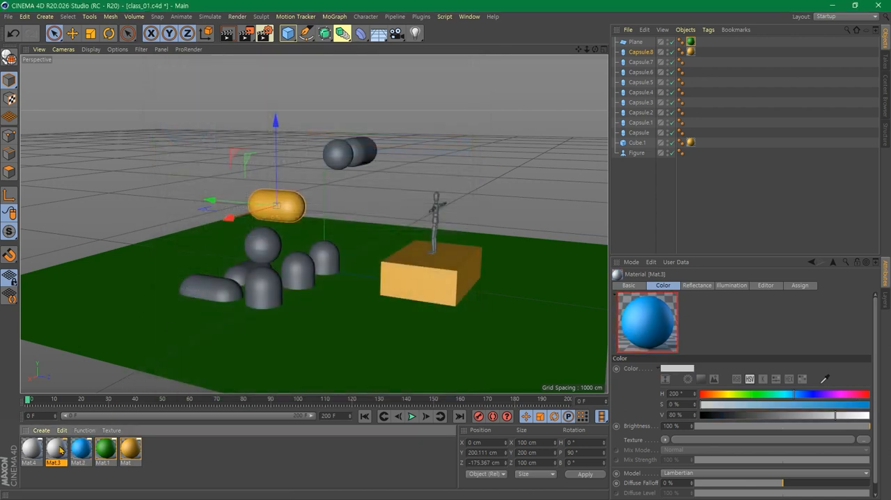
click(366, 131)
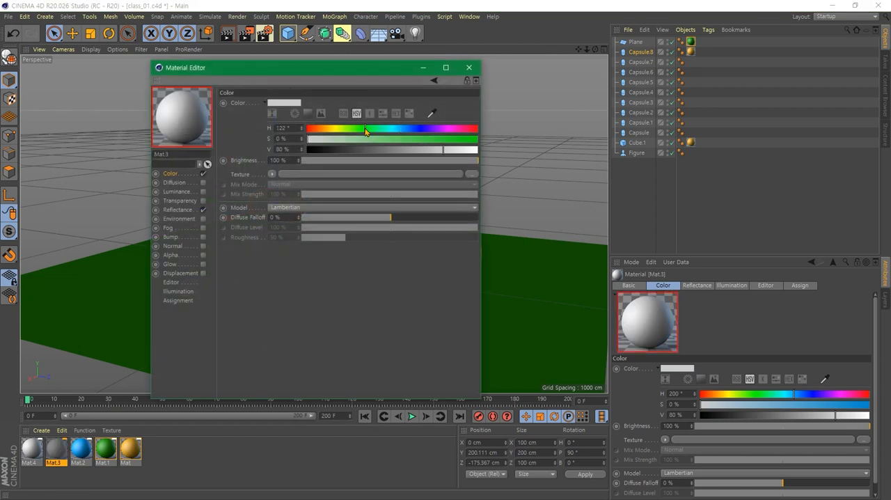
drag(366, 130, 479, 152)
click(420, 139)
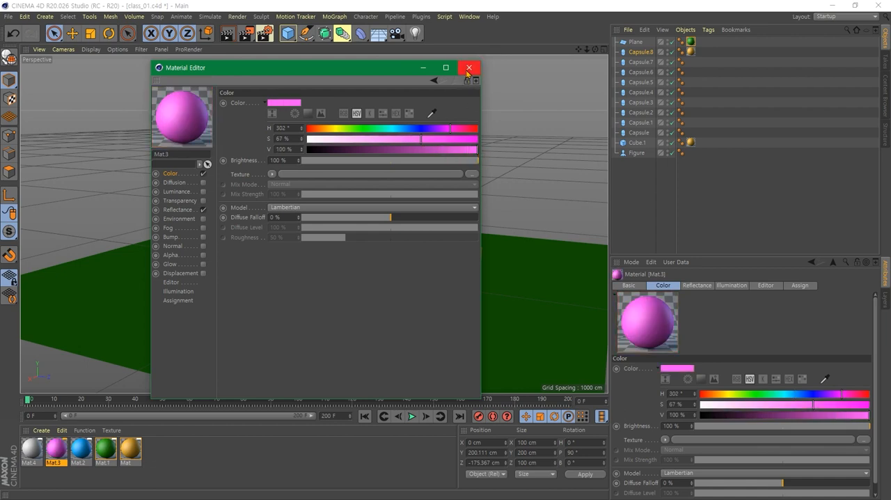
click(468, 68)
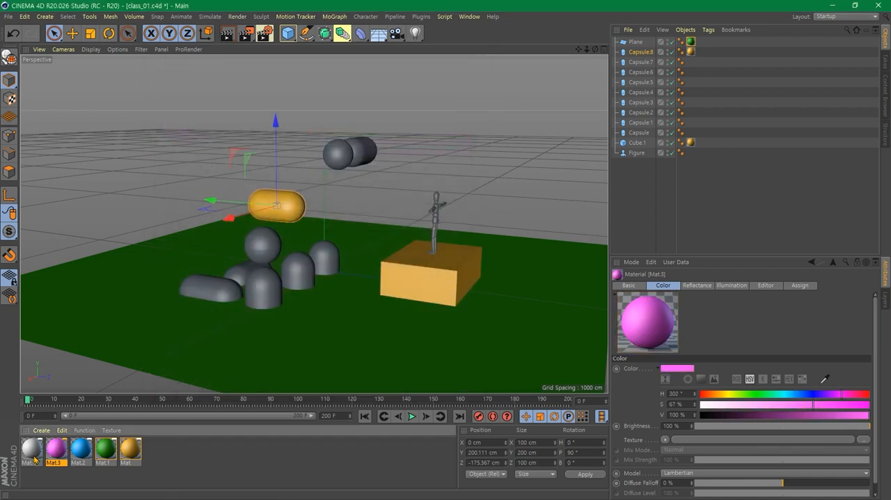
click(276, 289)
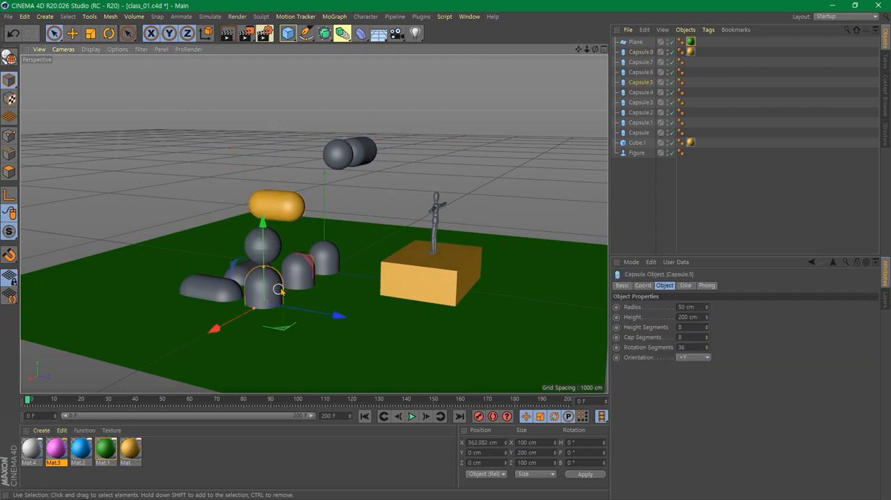
shift+click(336, 258)
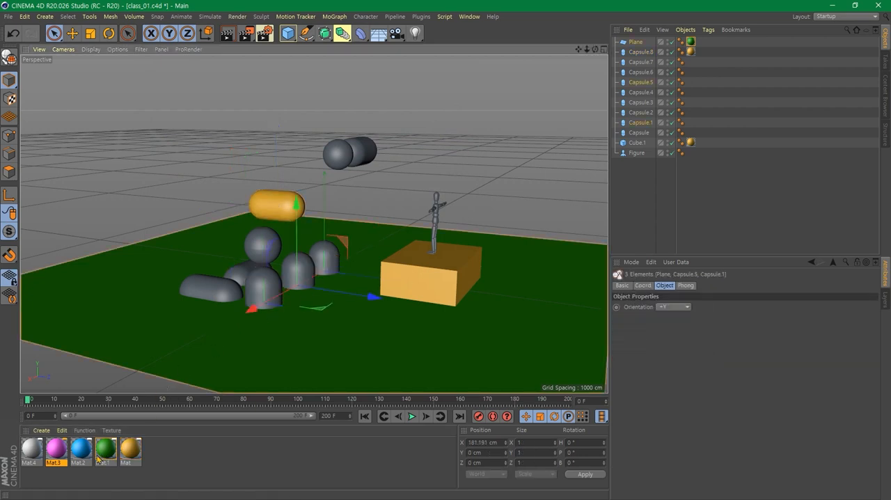
drag(62, 451, 255, 294)
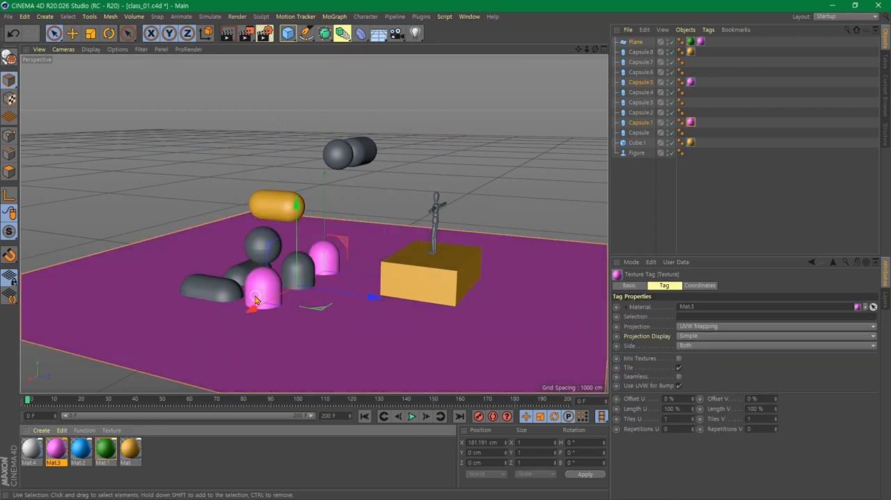
key(ctrl+z)
key(ctrl+z)
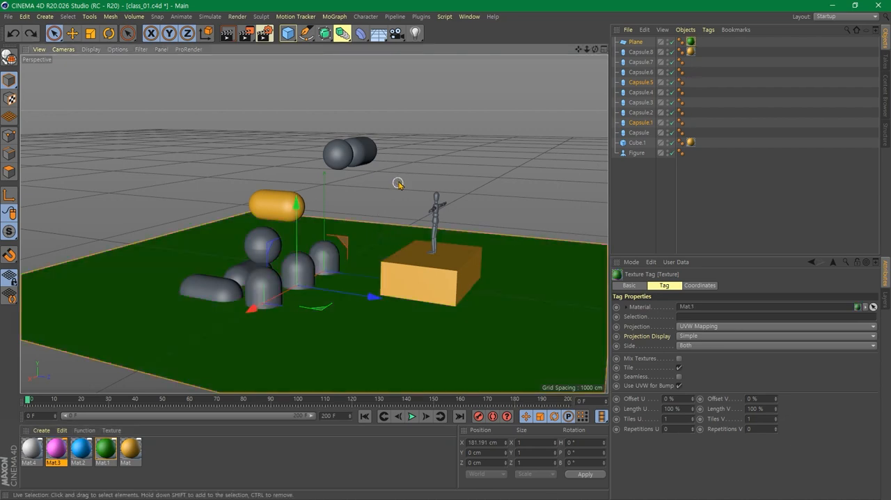
- Select the frontmost and rearmost upright capsules on the ground and apply the pink Mat.3 material to both
click(330, 265)
shift+click(263, 286)
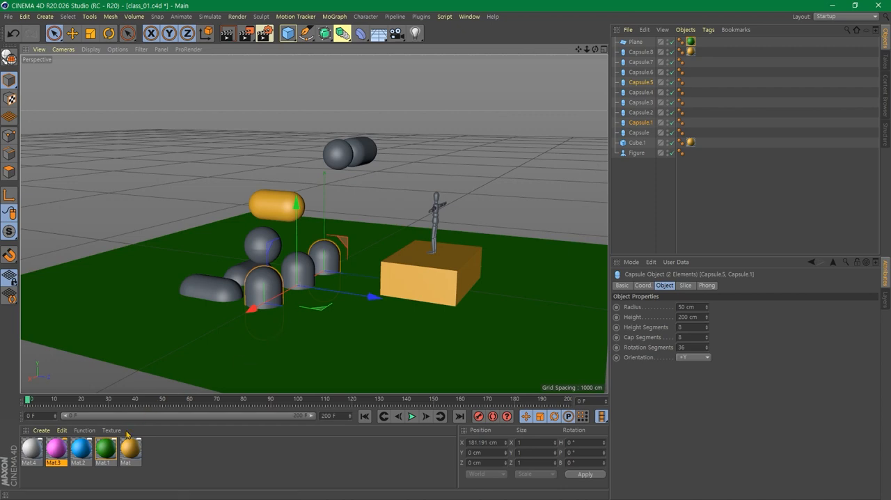
double_click(59, 450)
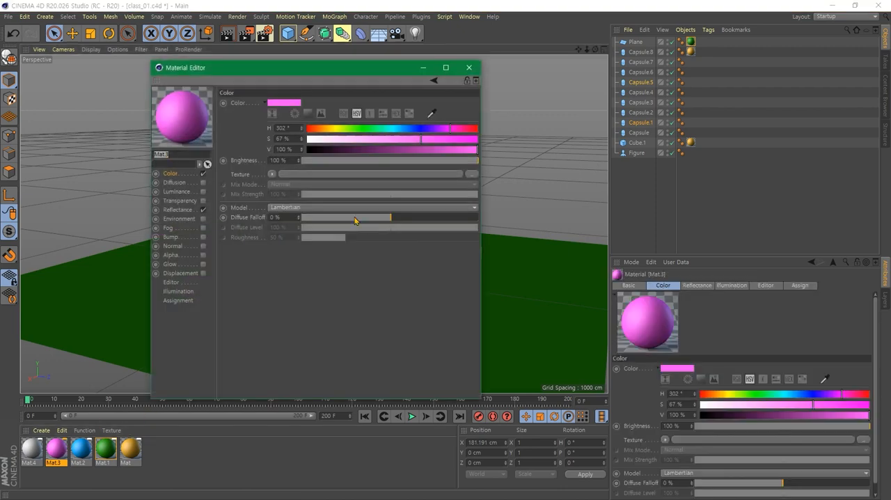
click(468, 67)
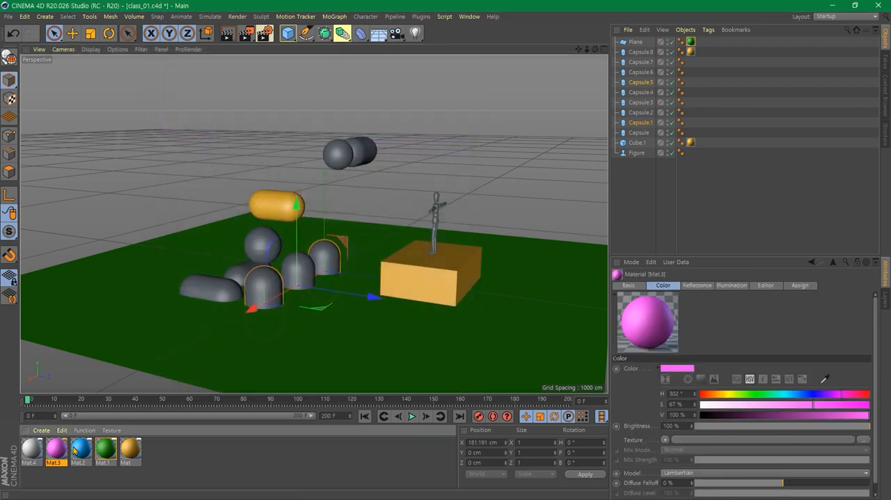
drag(52, 452, 256, 276)
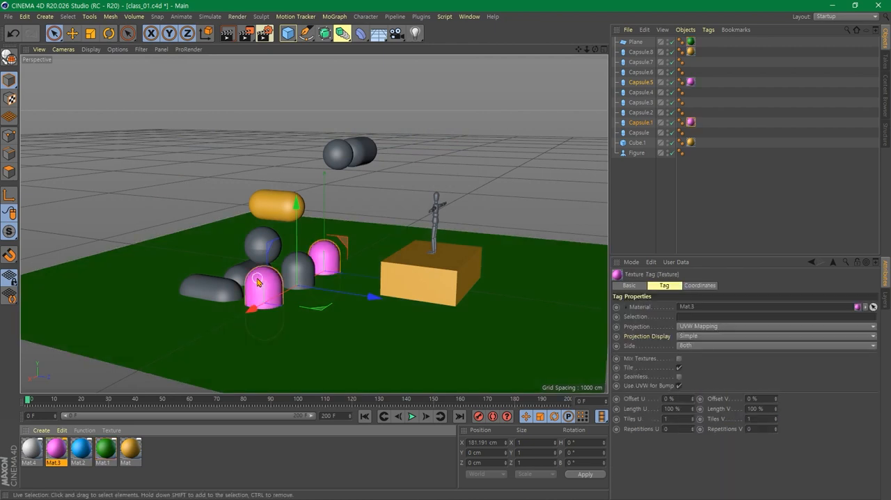
- Apply the white Mat.4 material to the middle upright capsule and the ball-shaped capsule above the front one
click(298, 268)
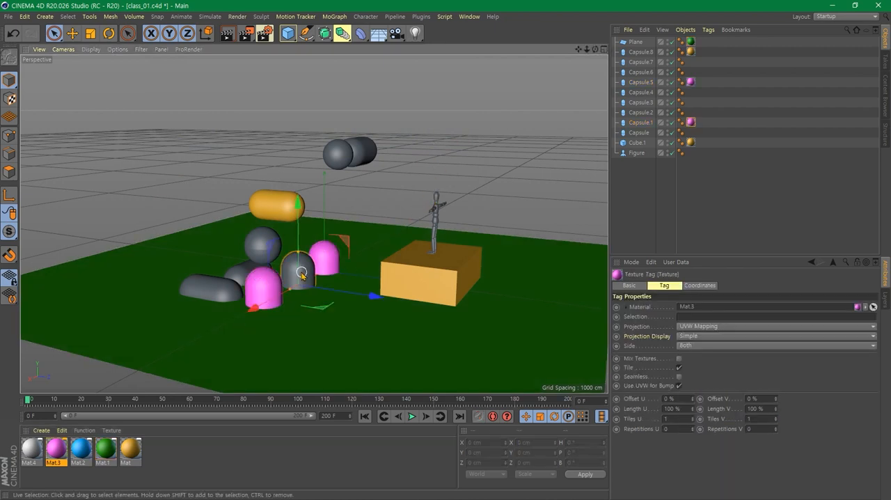
shift+click(263, 245)
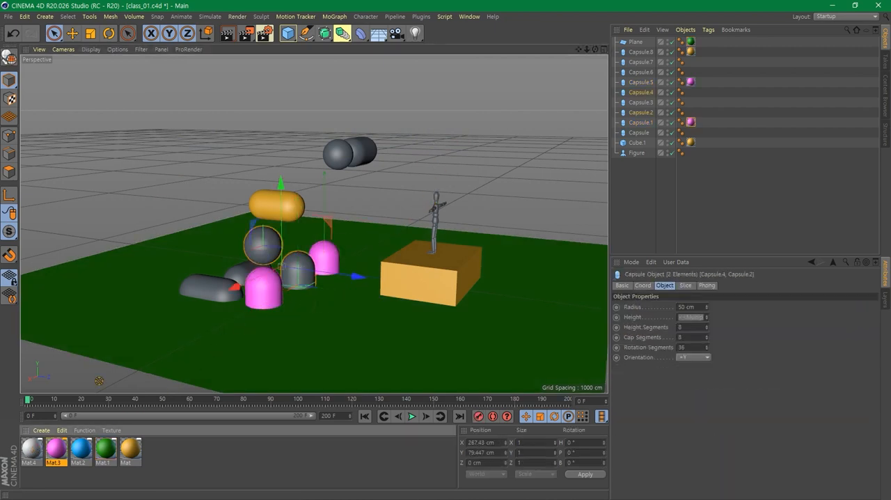
drag(259, 243, 259, 240)
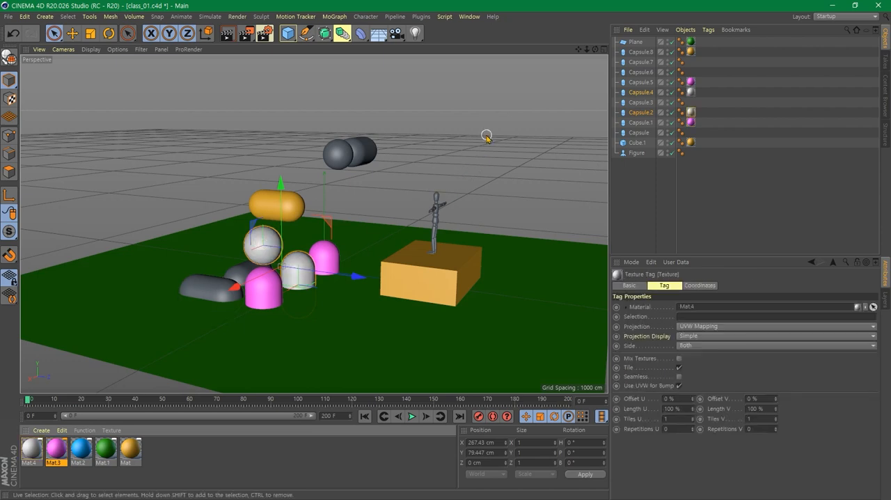
- Select the figure together with the ground plane and apply the blue Mat.2 material to both
click(446, 161)
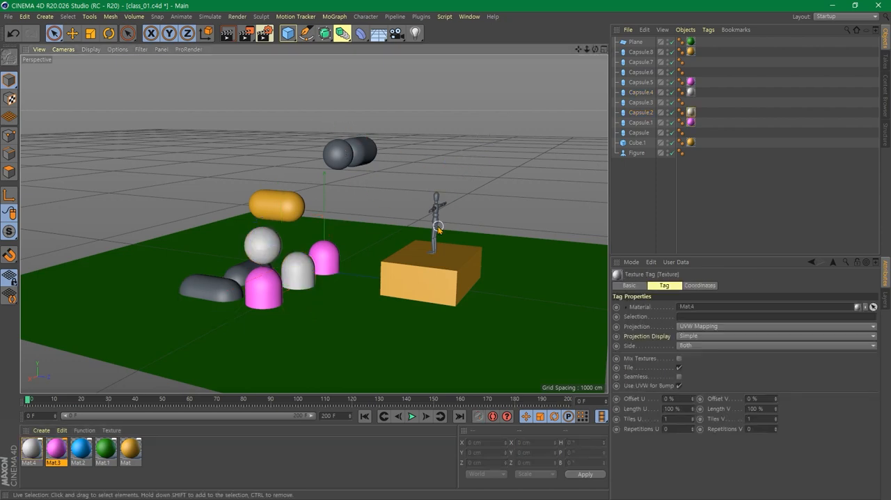
drag(438, 228, 435, 228)
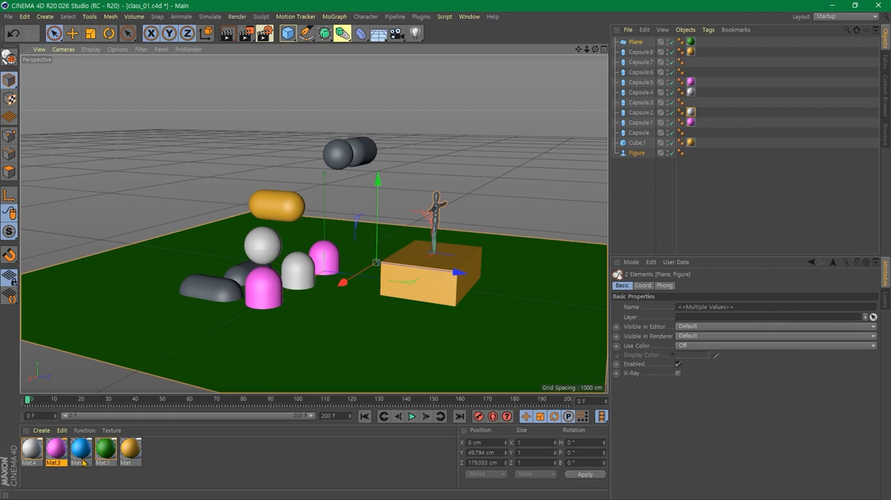
drag(82, 462, 436, 212)
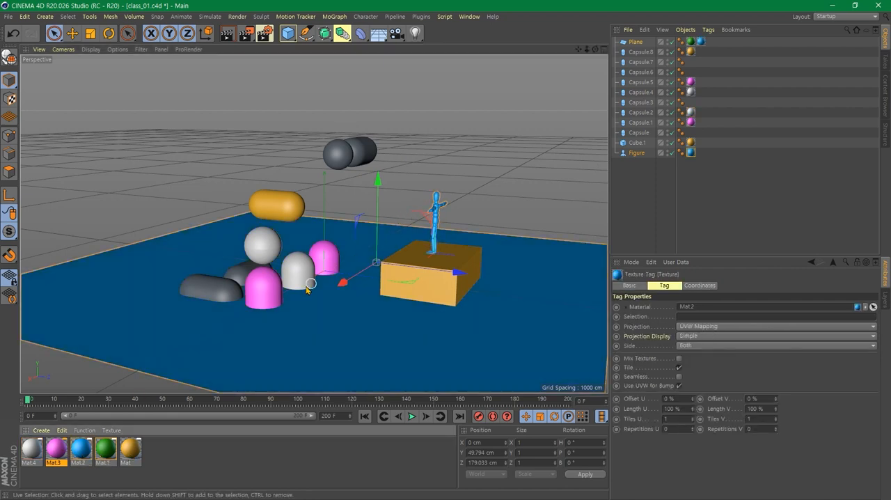
- Apply the green Mat.1 material to the ground plane and render a preview of the scene in the viewport
click(491, 175)
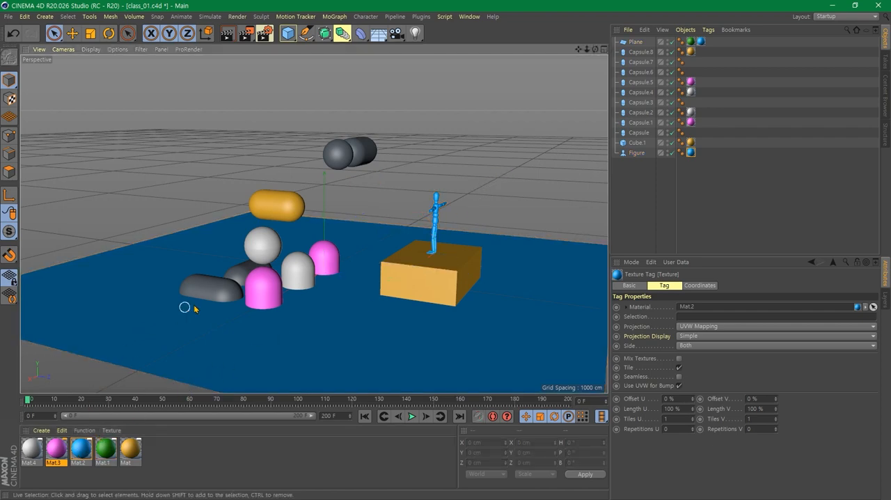
alt+drag(209, 330, 246, 351)
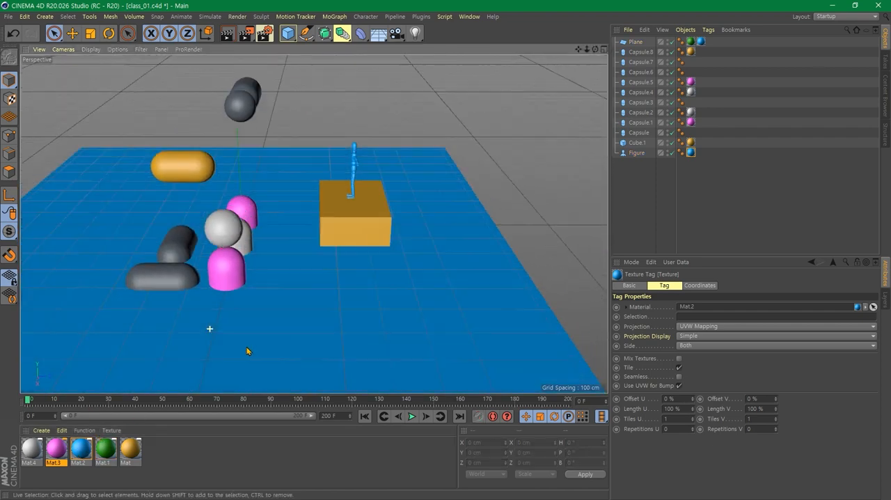
alt+drag(218, 321, 244, 322)
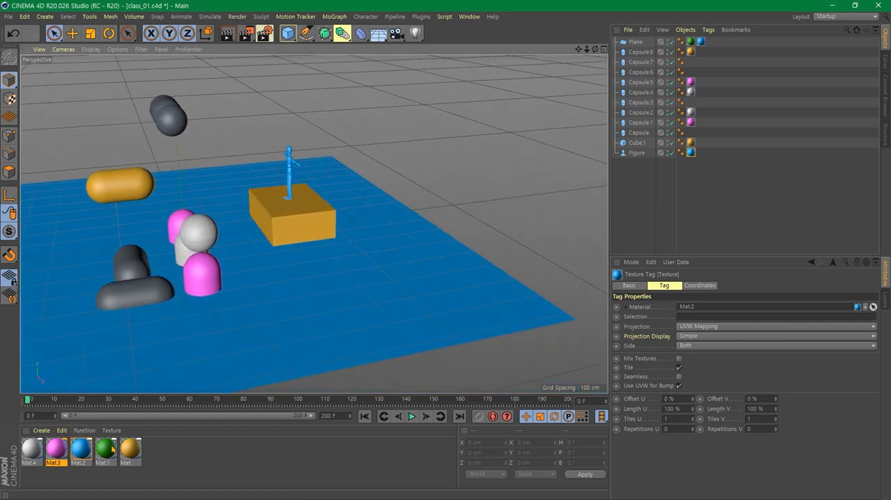
drag(112, 449, 323, 284)
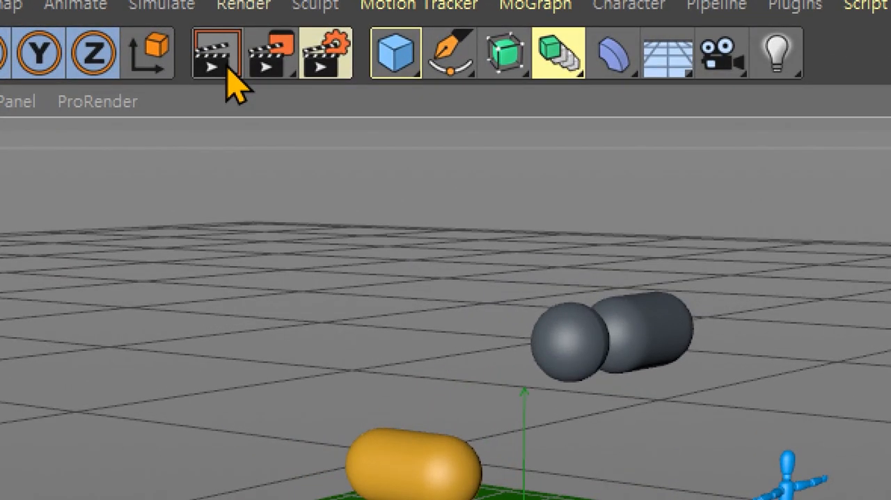
click(227, 68)
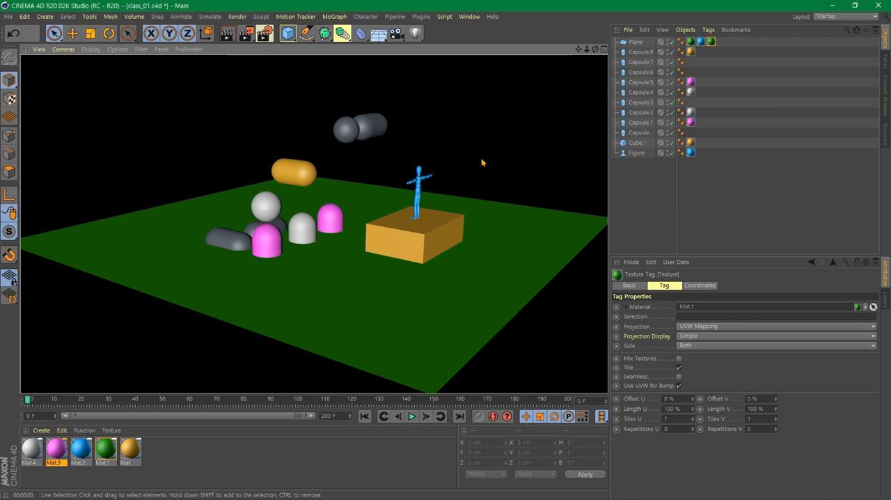
click(494, 129)
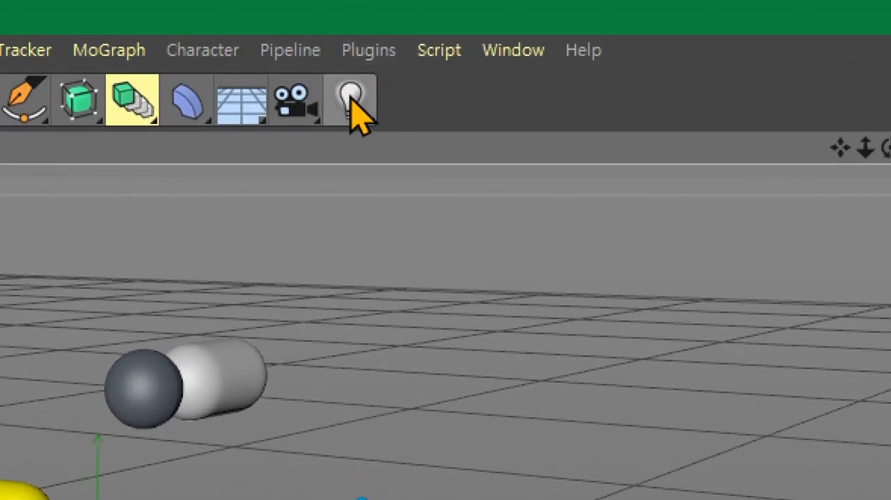
- Add a light to the scene and raise it above the ground plane to about Y 158 cm
click(350, 101)
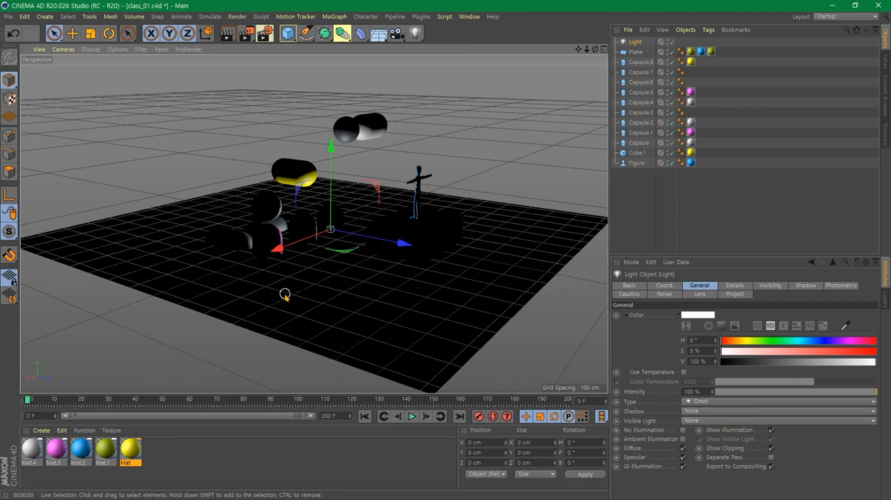
alt+drag(285, 293, 429, 278)
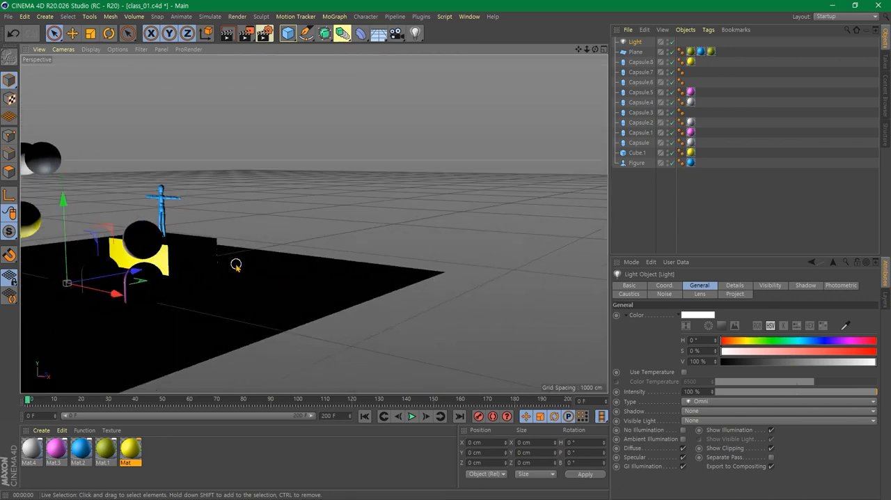
alt+drag(218, 276, 412, 313)
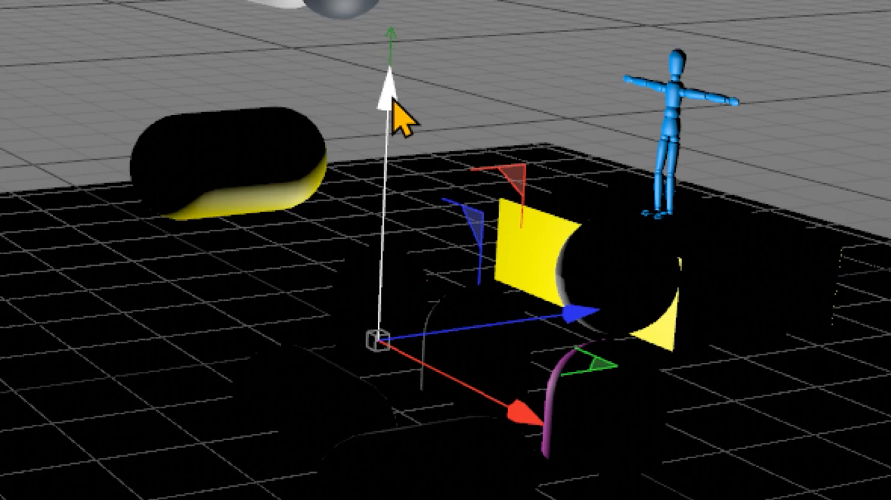
drag(393, 99, 402, 67)
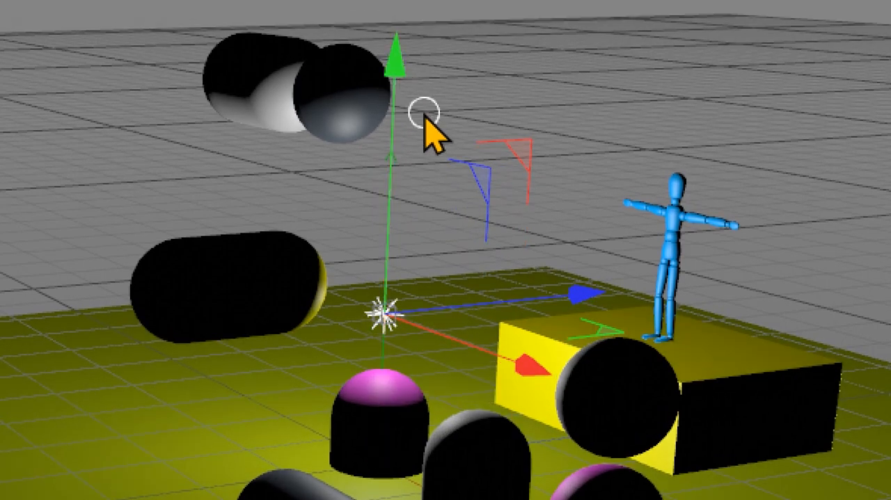
- Raise the light to about Y 375 cm and render a viewport preview of the lighting
alt+drag(628, 427, 419, 416)
scroll(590, 394, down, 5)
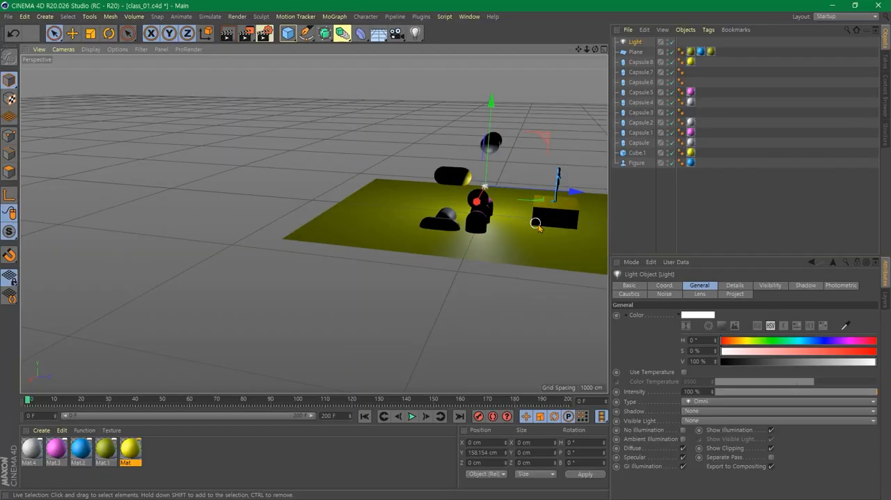
alt+drag(536, 224, 412, 274)
scroll(412, 274, up, 1)
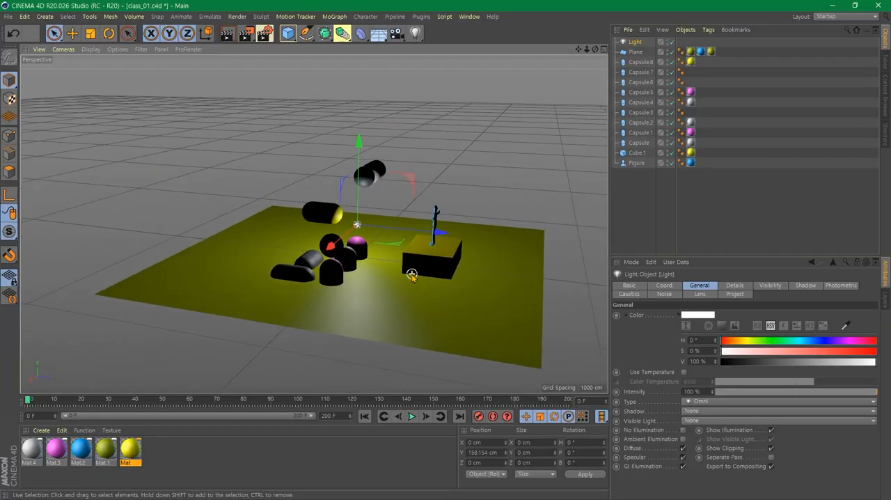
scroll(412, 275, up, 2)
scroll(351, 316, up, 2)
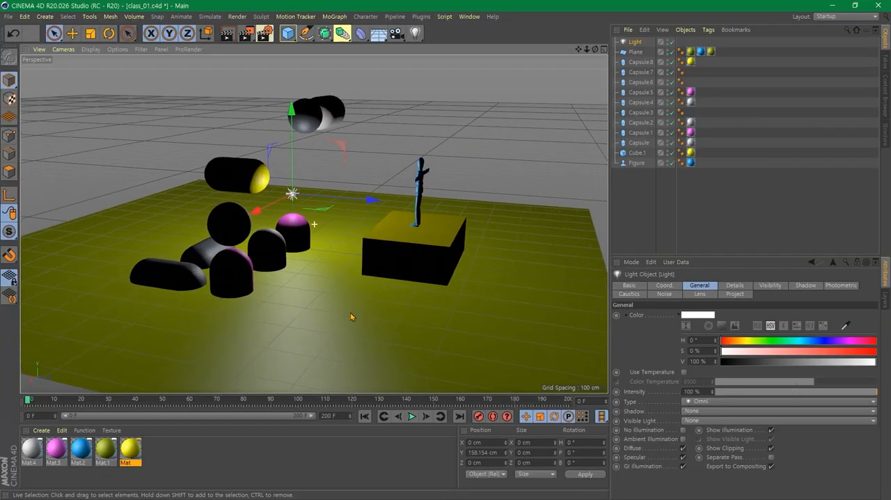
alt+drag(351, 316, 318, 334)
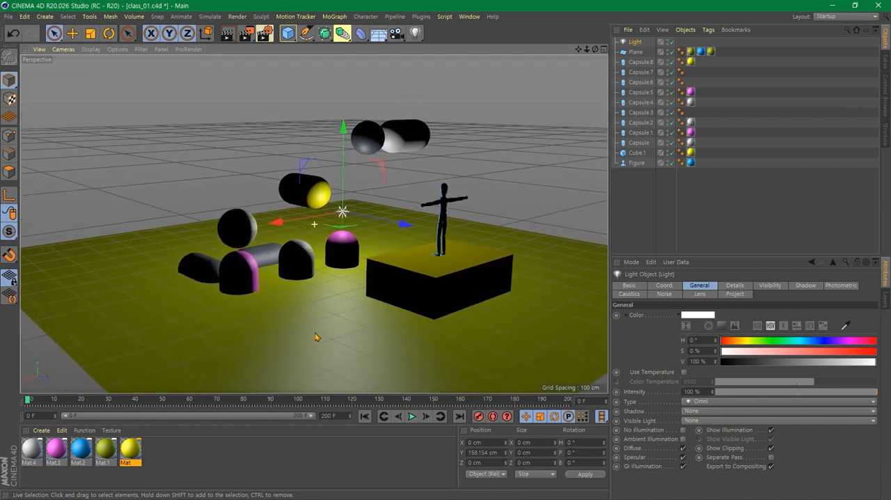
alt+middle_drag(343, 312, 320, 321)
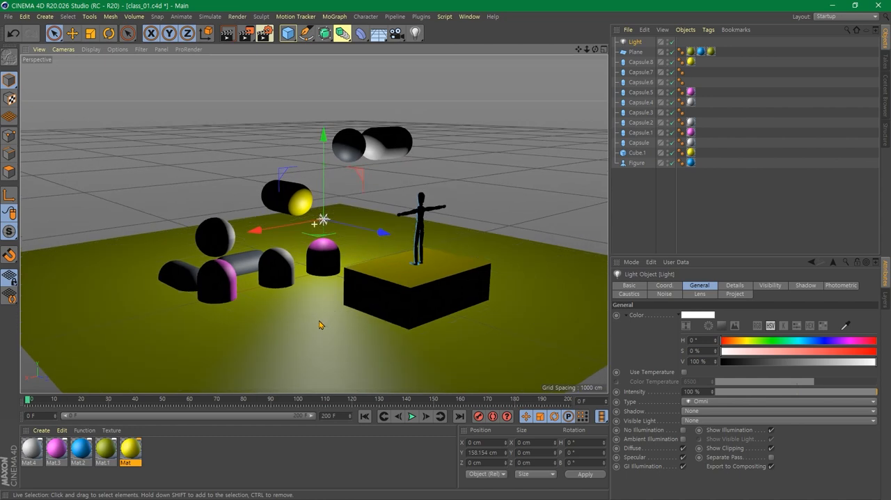
drag(325, 170, 324, 92)
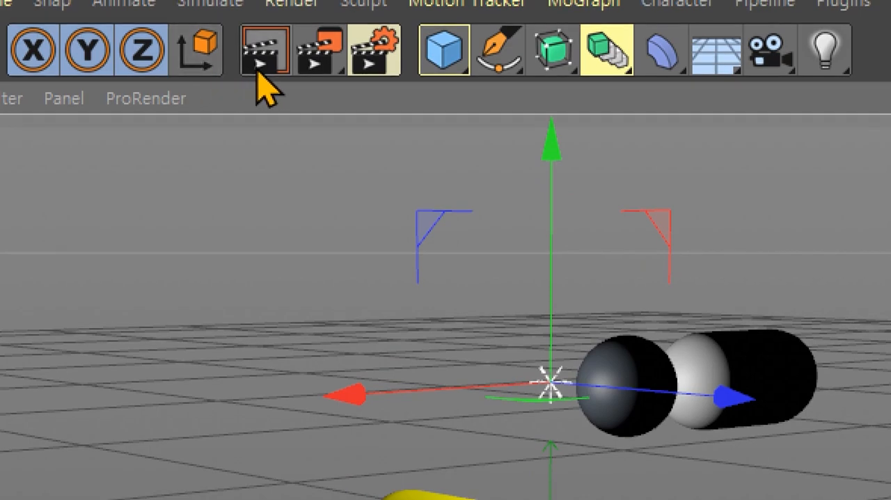
click(256, 70)
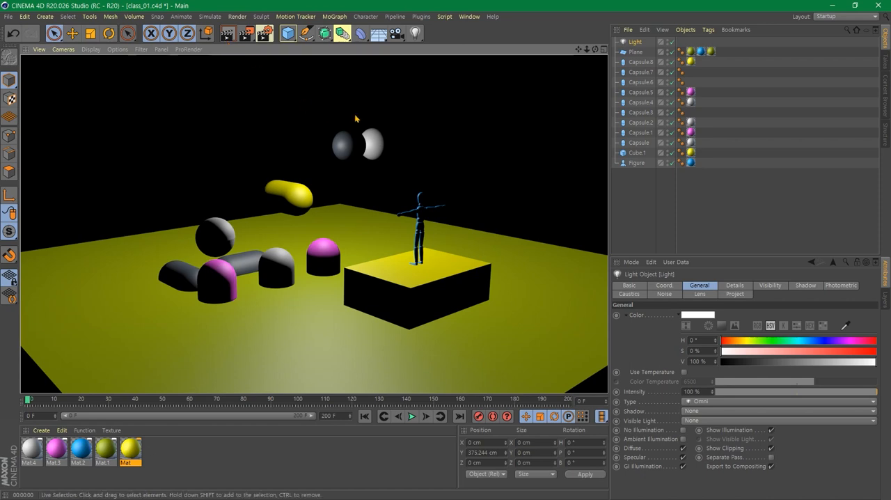
click(437, 110)
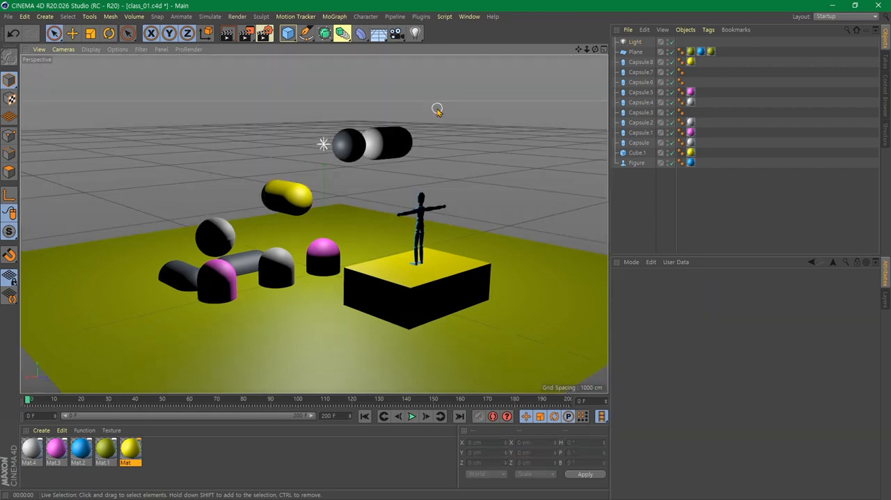
- Duplicate the light and place the copy beyond the ground plane's edge at about X -678 cm and Z 856 cm
alt+drag(489, 200, 428, 196)
click(411, 133)
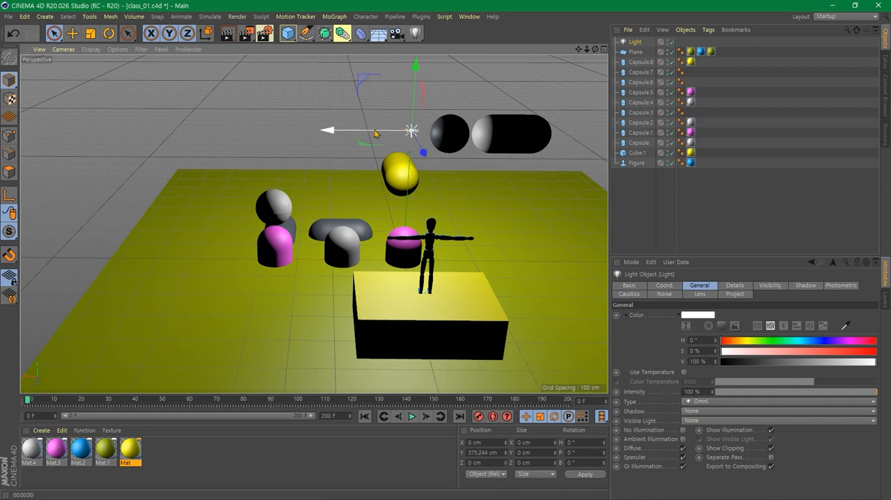
ctrl+drag(376, 134, 378, 110)
drag(541, 99, 552, 97)
scroll(507, 161, down, 3)
alt+middle_drag(523, 209, 343, 263)
alt+drag(342, 263, 314, 288)
drag(347, 233, 21, 350)
alt+middle_drag(399, 263, 459, 266)
alt+drag(459, 266, 525, 216)
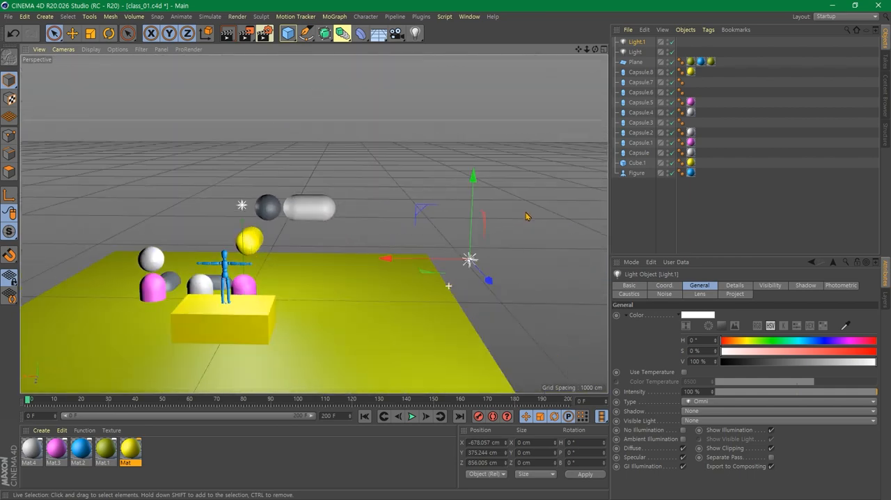
- Move the second light to about X -547 cm and set its height level in view with the figure's outstretched arm
alt+drag(430, 275, 387, 276)
drag(426, 249, 442, 179)
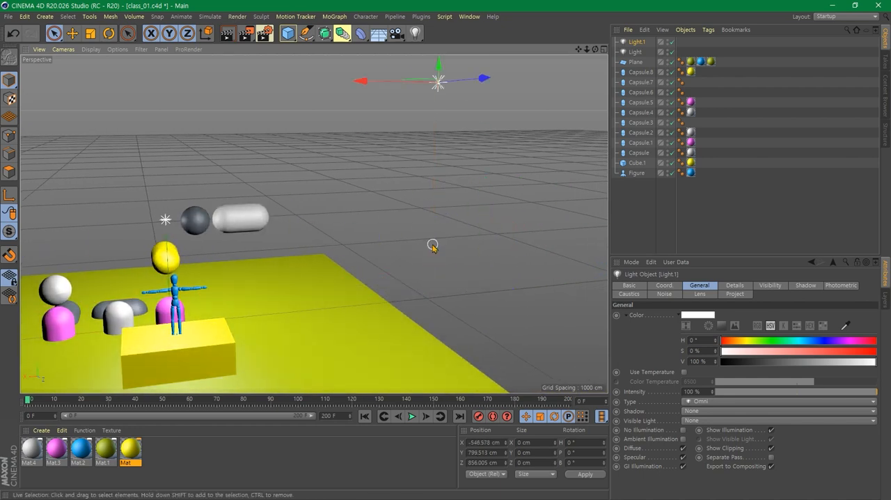
alt+drag(338, 359, 455, 338)
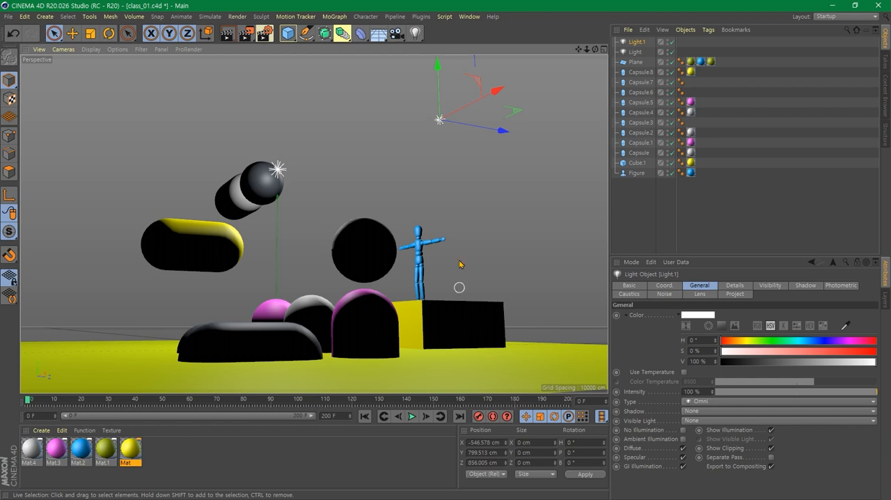
drag(439, 94, 435, 211)
- Lower the first light together with the dark ball-shaped capsule to about Y 299 cm and shift both along Z by about -114 cm
click(278, 171)
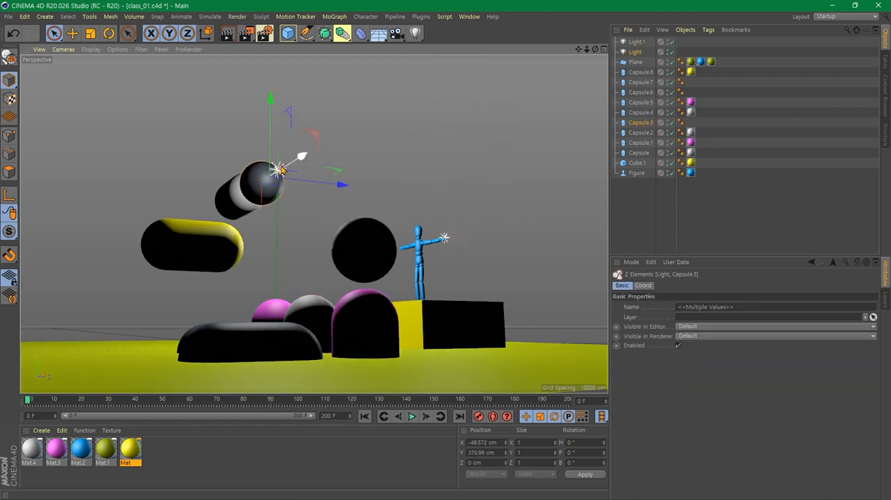
drag(272, 141, 272, 174)
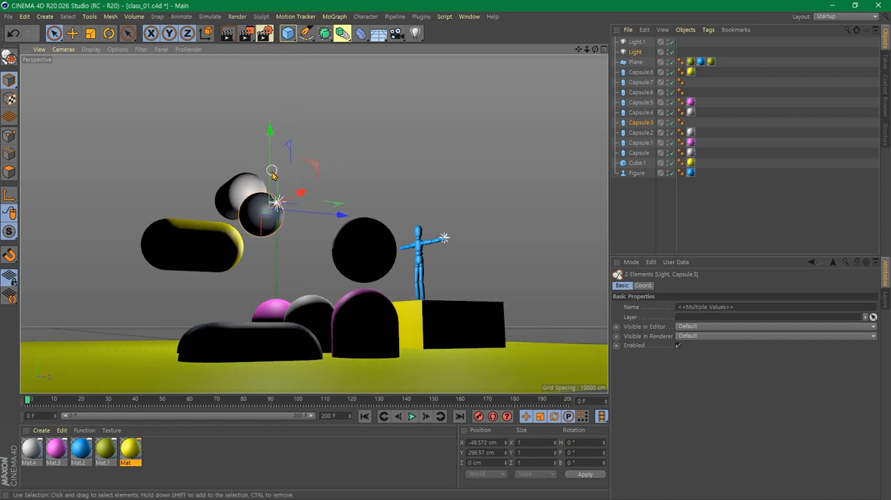
alt+drag(353, 196, 369, 246)
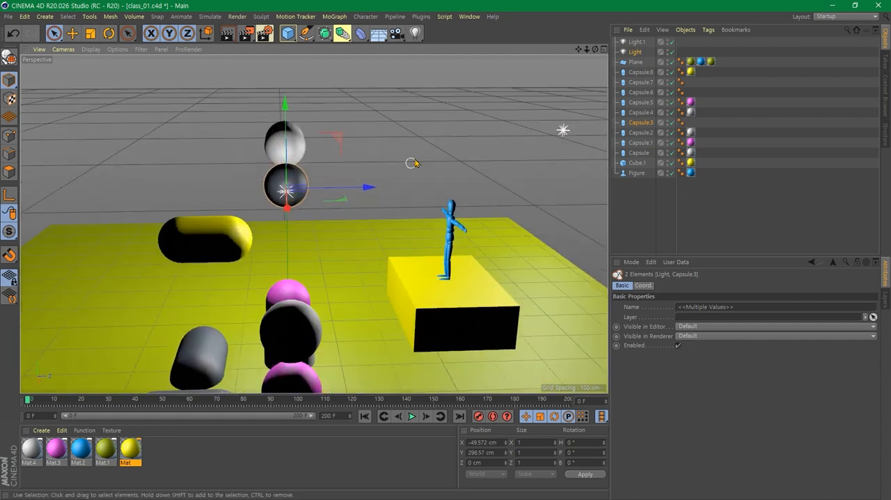
click(380, 174)
click(288, 199)
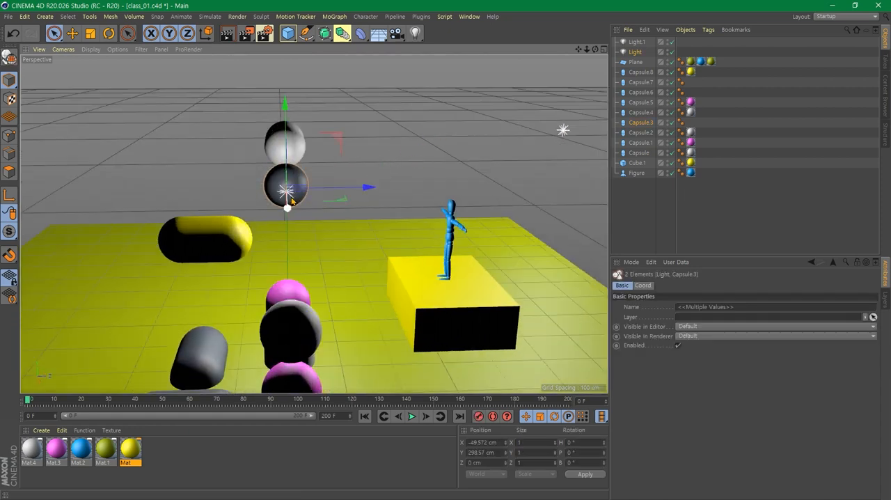
drag(344, 190, 294, 191)
- Select only the first light and move it along the Z axis to about Z 255 cm
click(323, 181)
click(234, 200)
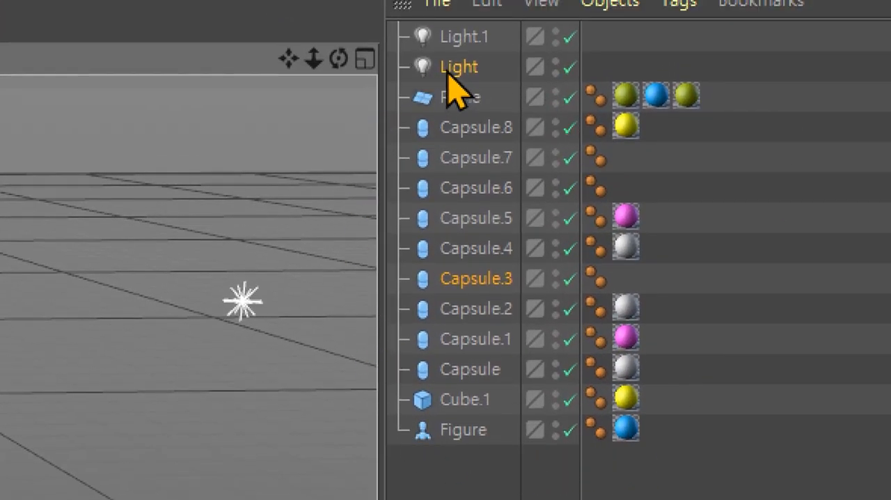
click(449, 78)
click(464, 36)
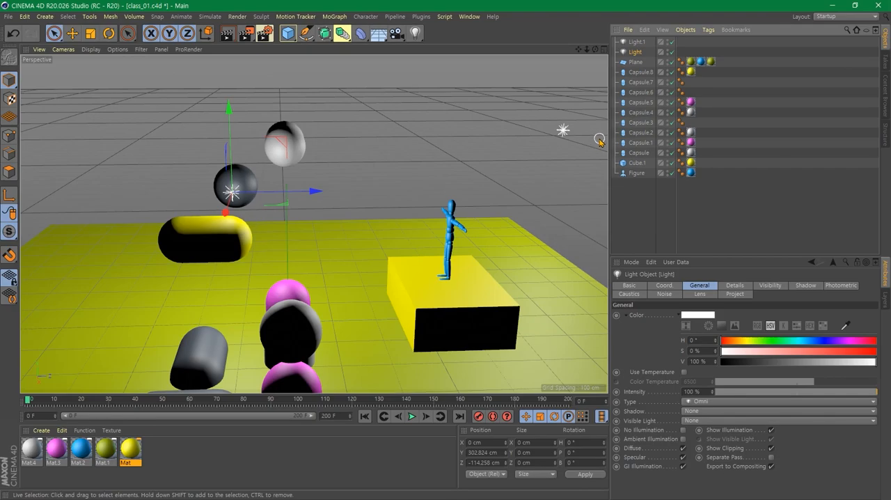
drag(308, 195, 484, 197)
- Frame the lit scene from a new viewpoint and render it to the Picture Viewer
alt+drag(355, 260, 404, 297)
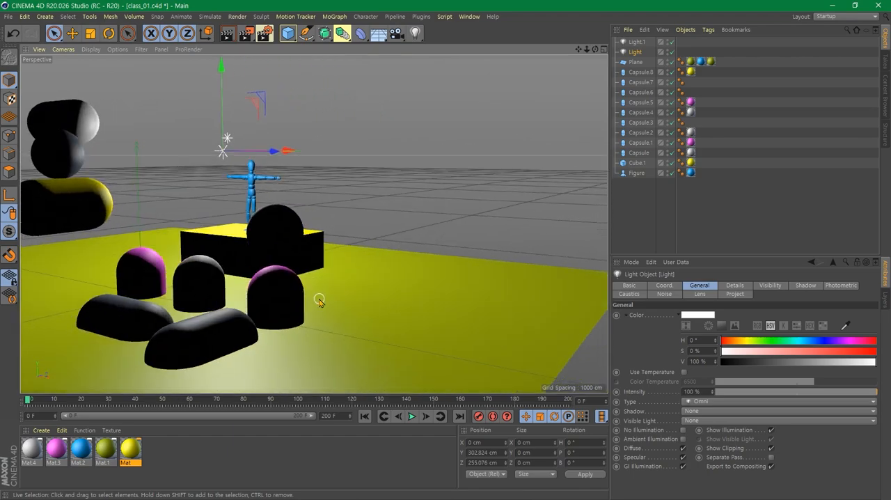
middle_drag(319, 299, 342, 294)
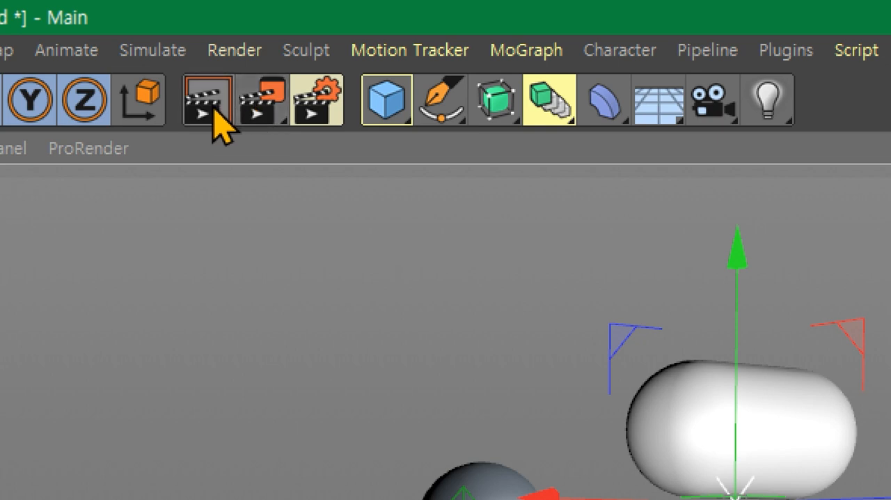
click(254, 107)
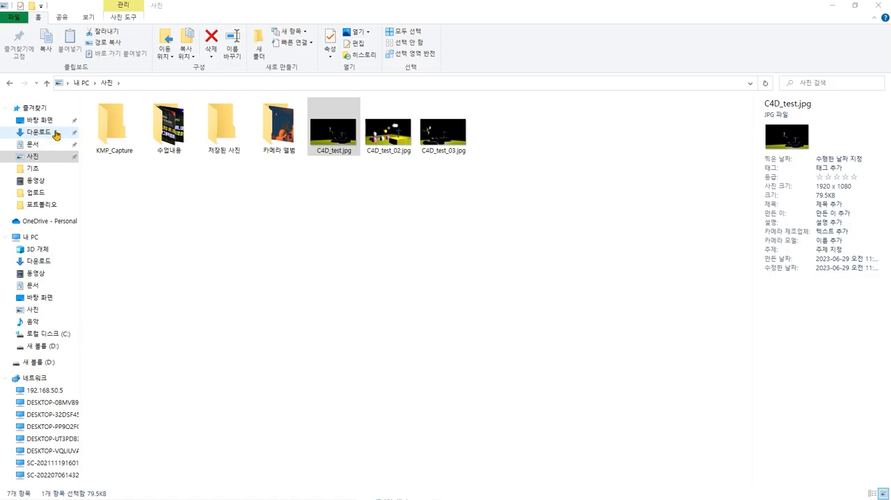
- Switch to the Windows pictures folder, open C4D_test.jpg, and view C4D_test_02.jpg and C4D_test_03.jpg after it
click(328, 139)
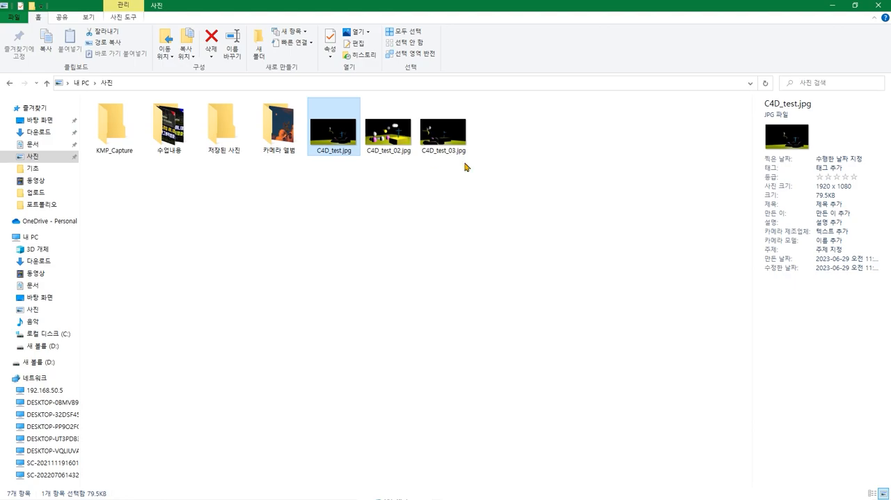
key(Return)
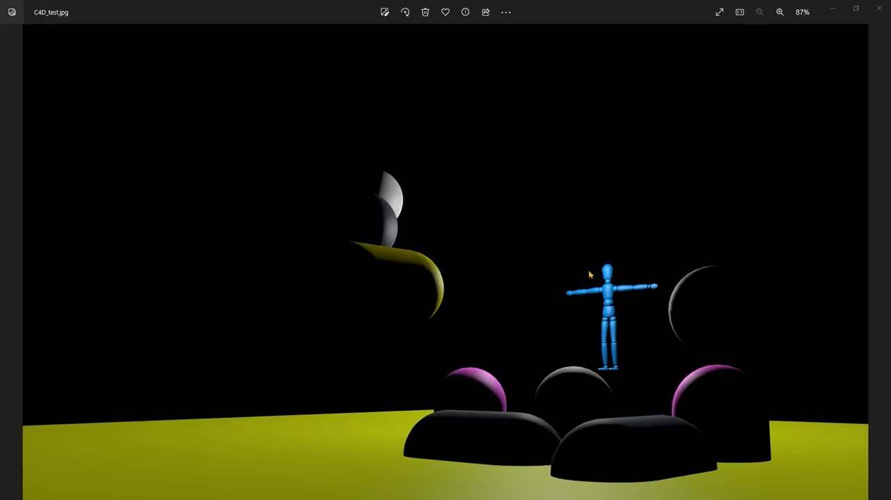
click(880, 262)
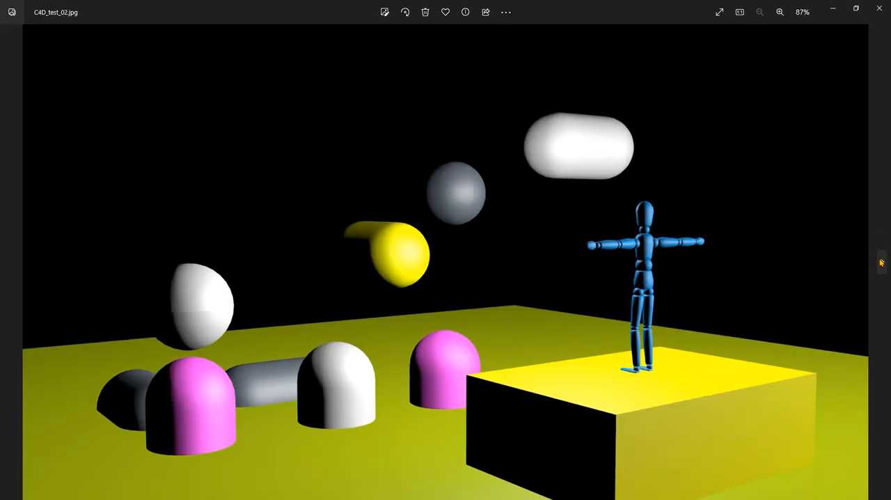
click(881, 262)
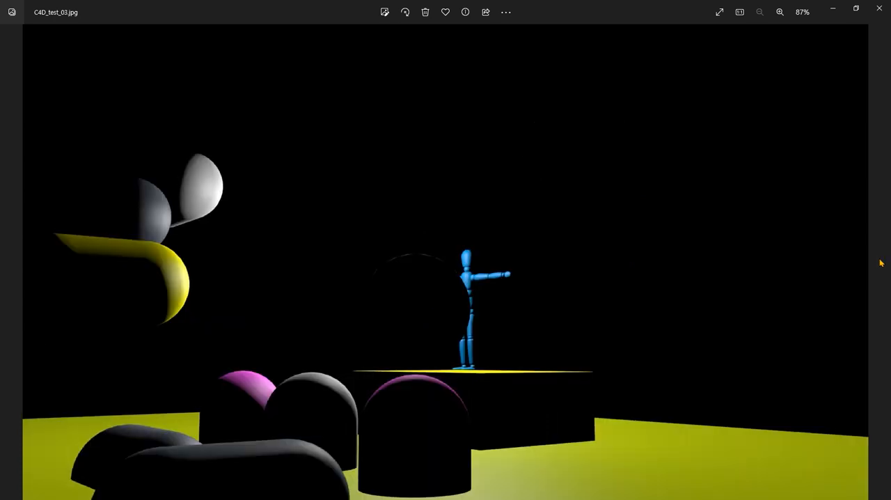